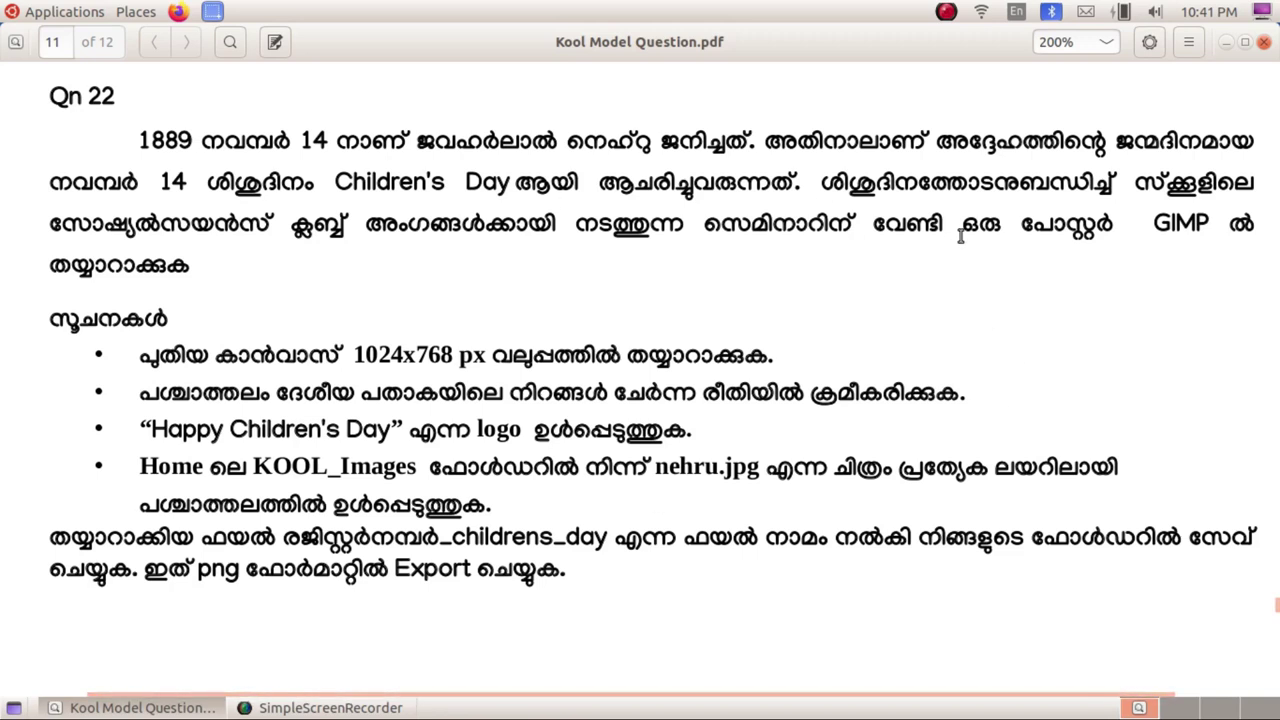
Step: Minimize the Document Viewer window showing Kool Model Question.pdf
{"action": "left_click", "coordinate": [1225, 42]}
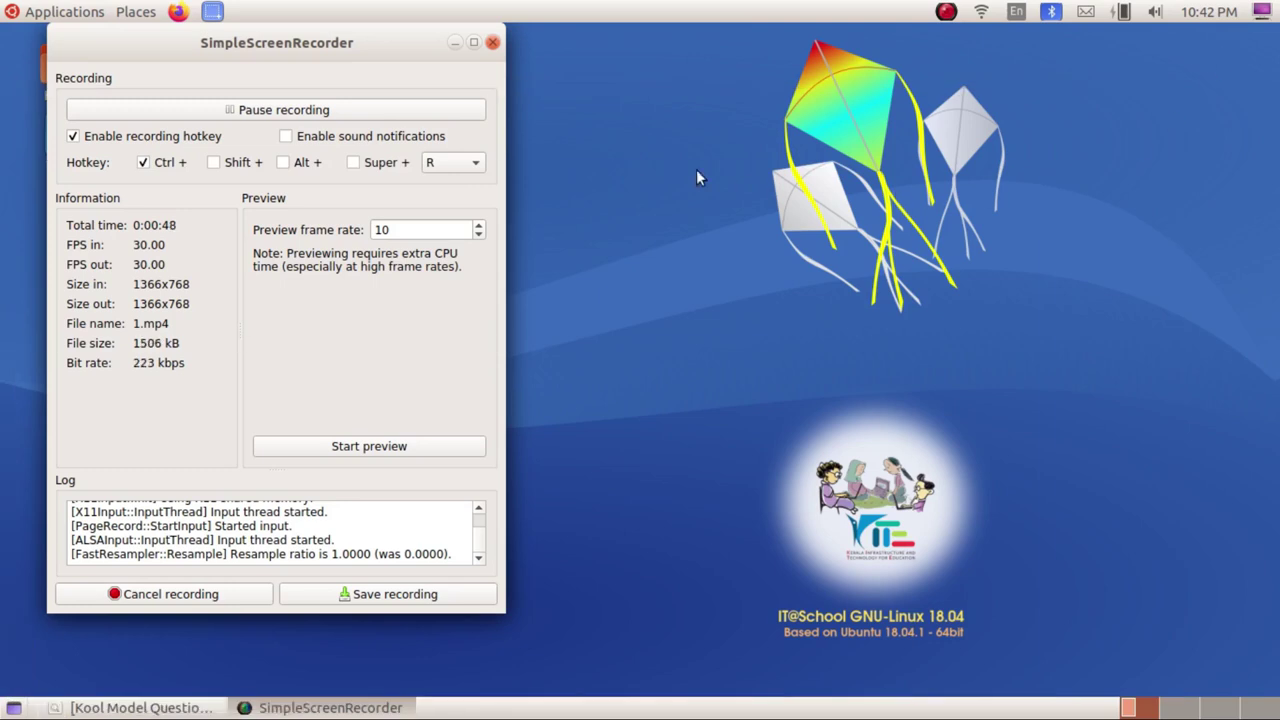
Step: Launch GNU Image Manipulation Program from the Applications menu
{"action": "left_click", "coordinate": [449, 46]}
{"action": "left_click", "coordinate": [72, 14]}
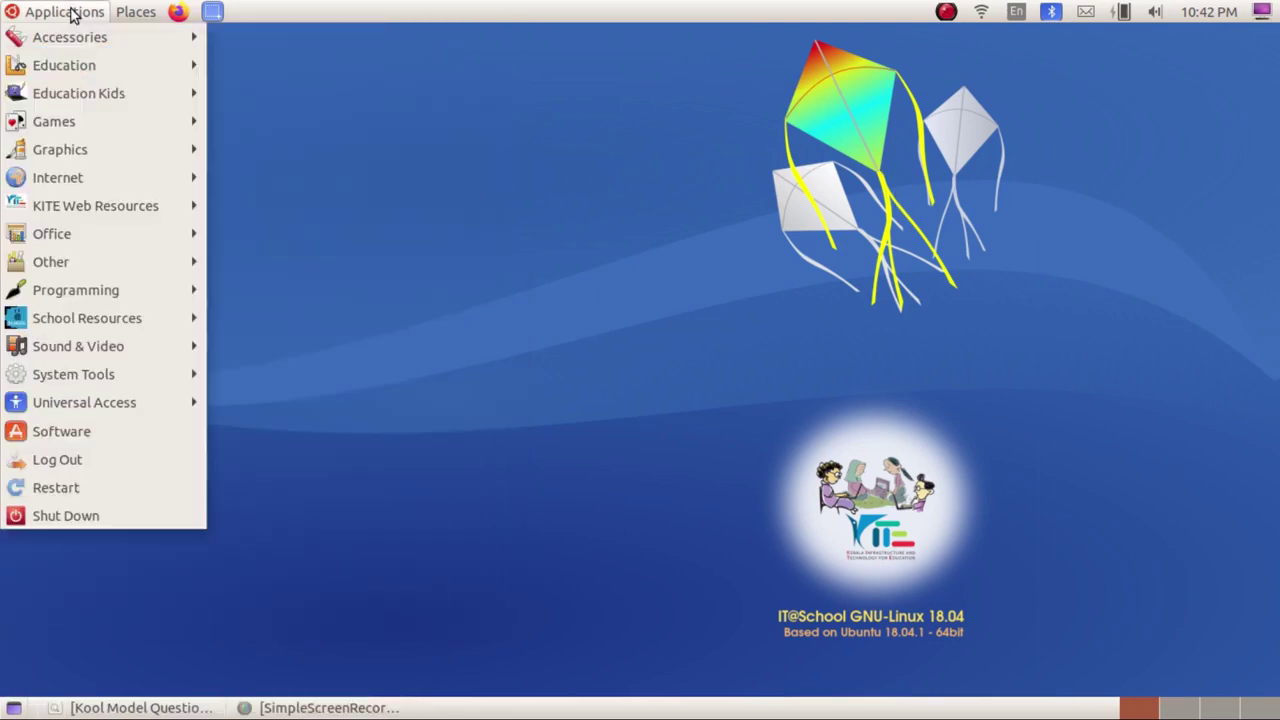
{"action": "mouse_move", "coordinate": [60, 149]}
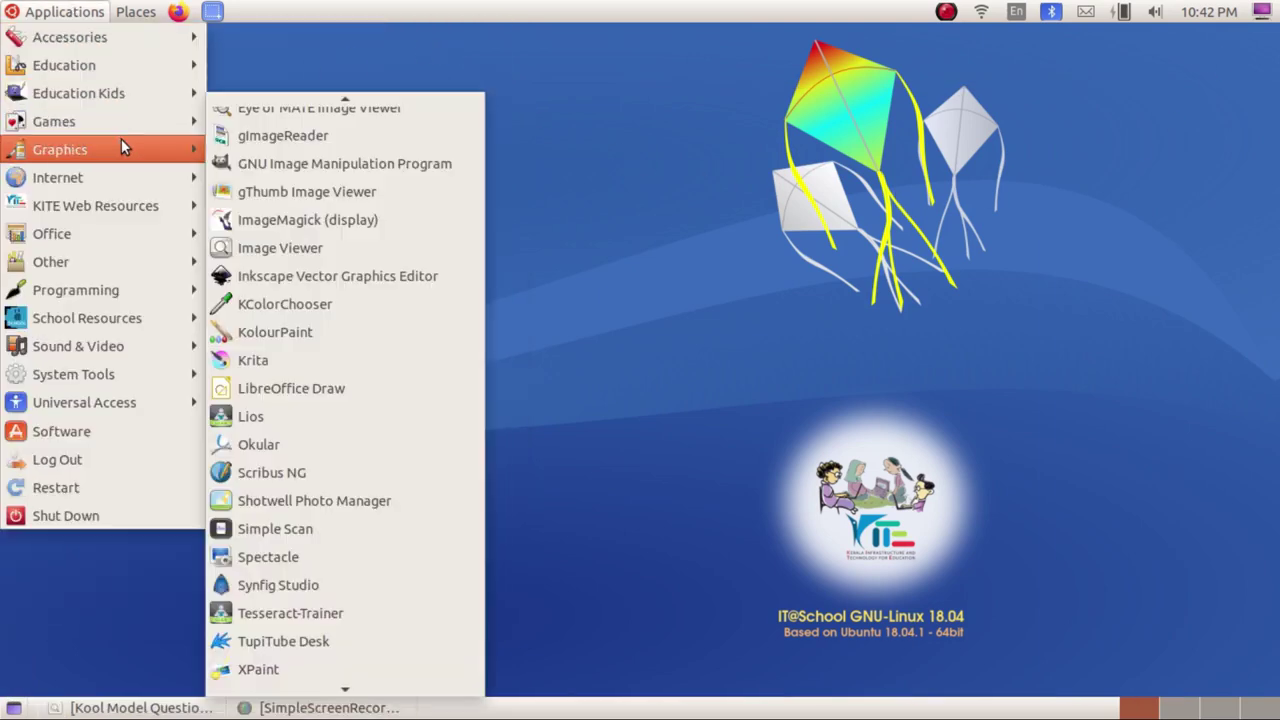
{"action": "left_click", "coordinate": [360, 164]}
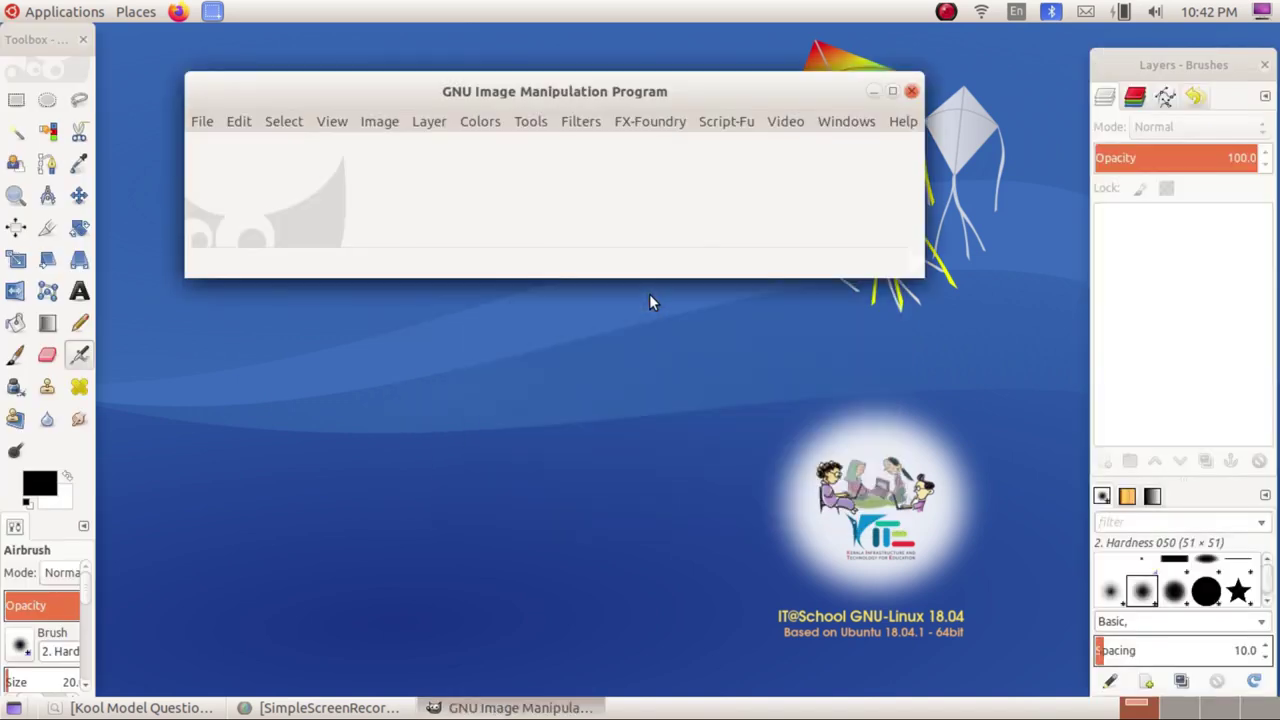
Step: Switch GIMP to Single-Window Mode, combining toolbox, docks and canvas
{"action": "left_click_drag", "start_coordinate": [40, 47], "coordinate": [70, 62]}
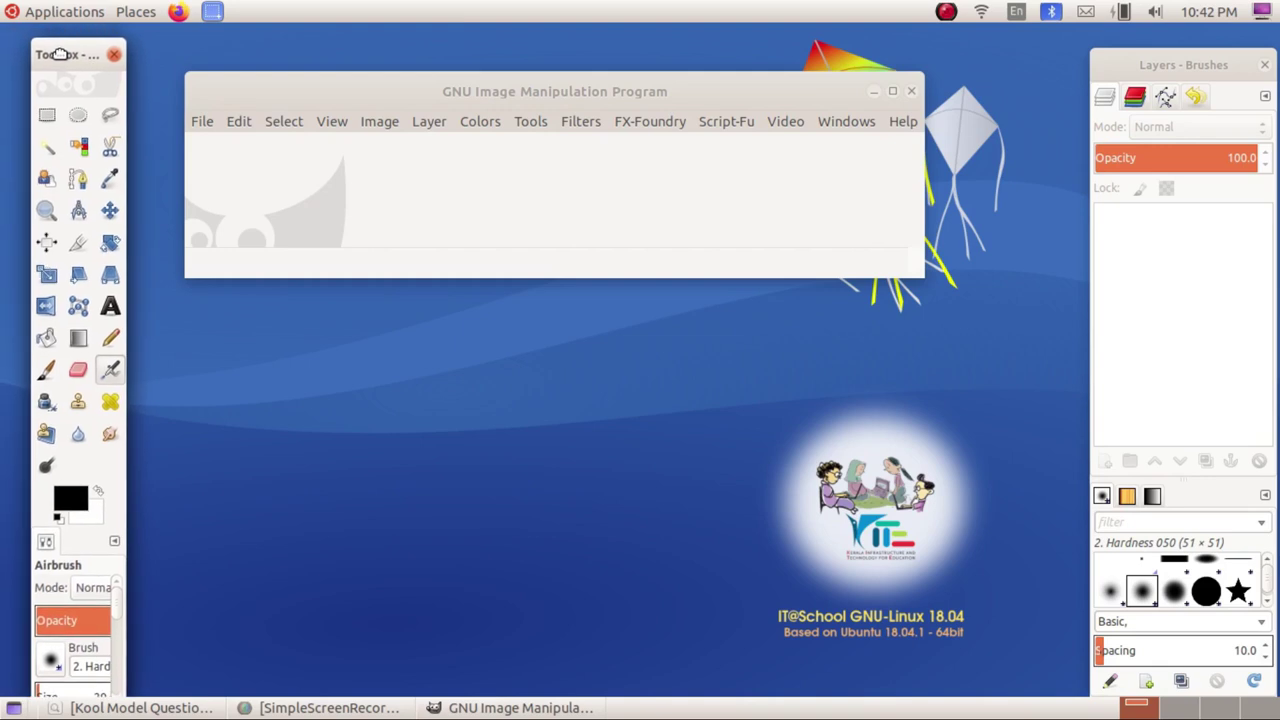
{"action": "left_click", "coordinate": [1162, 72]}
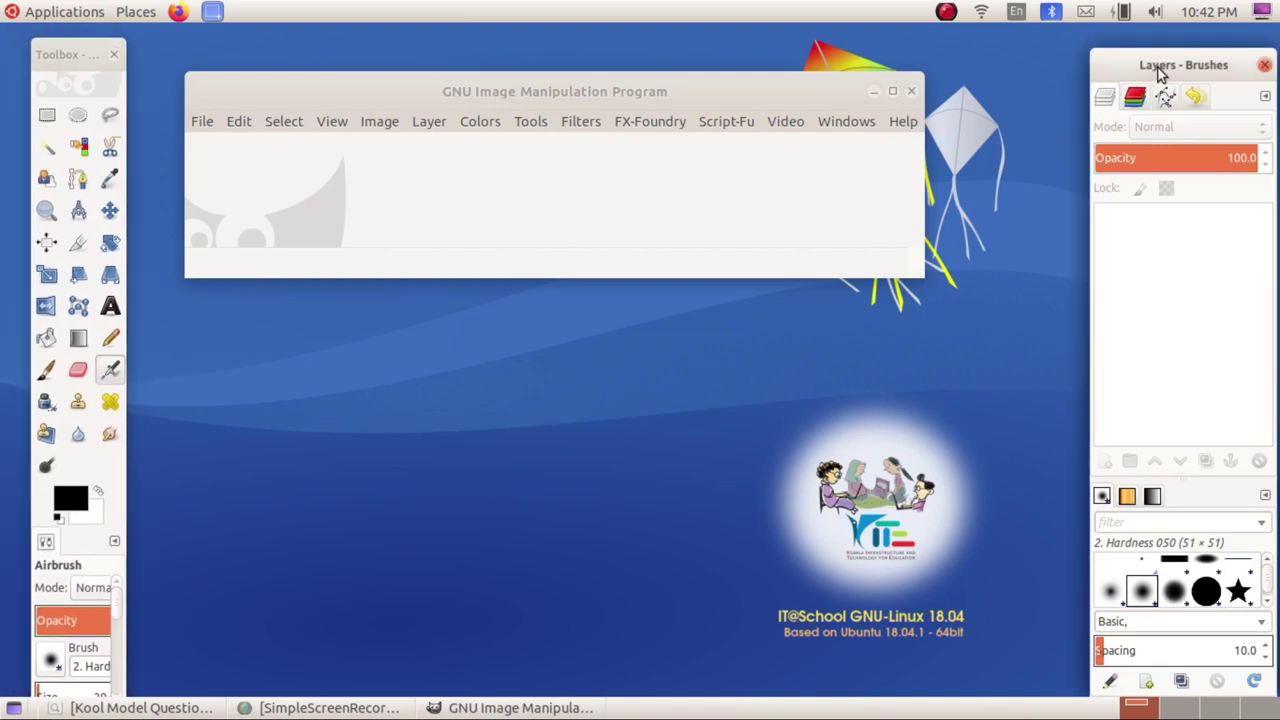
{"action": "left_click", "coordinate": [595, 95]}
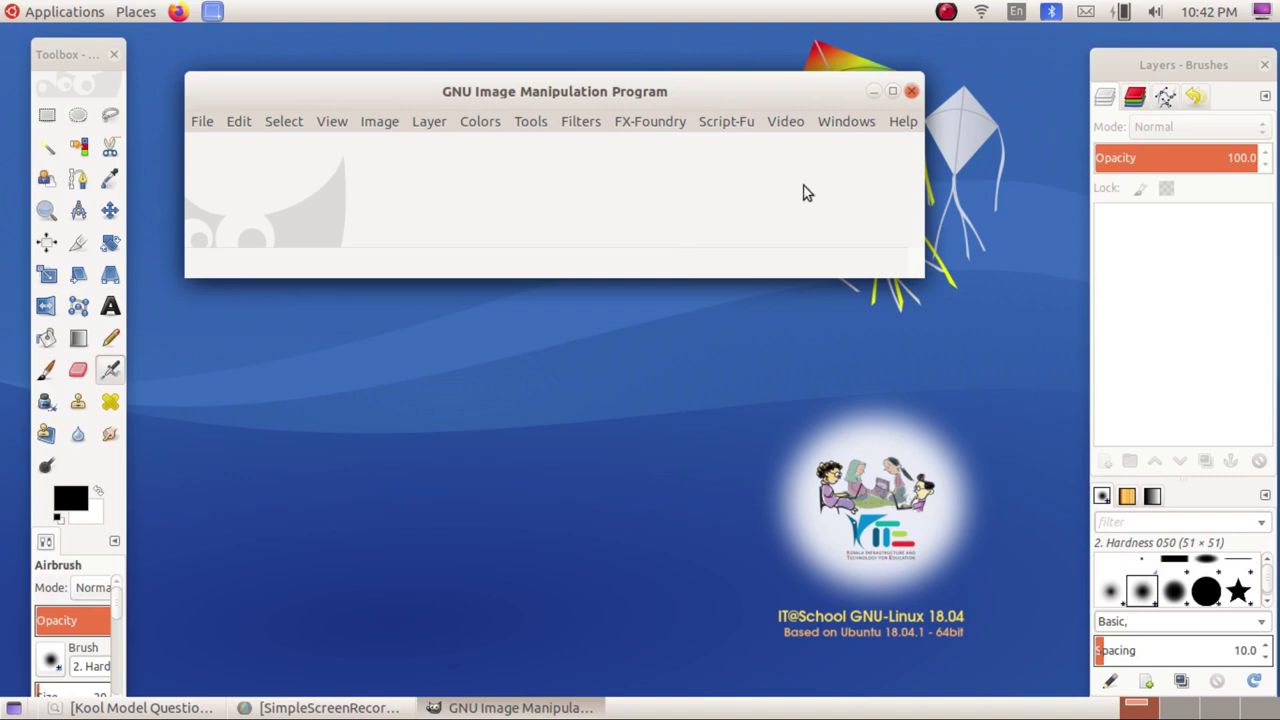
{"action": "left_click", "coordinate": [843, 124]}
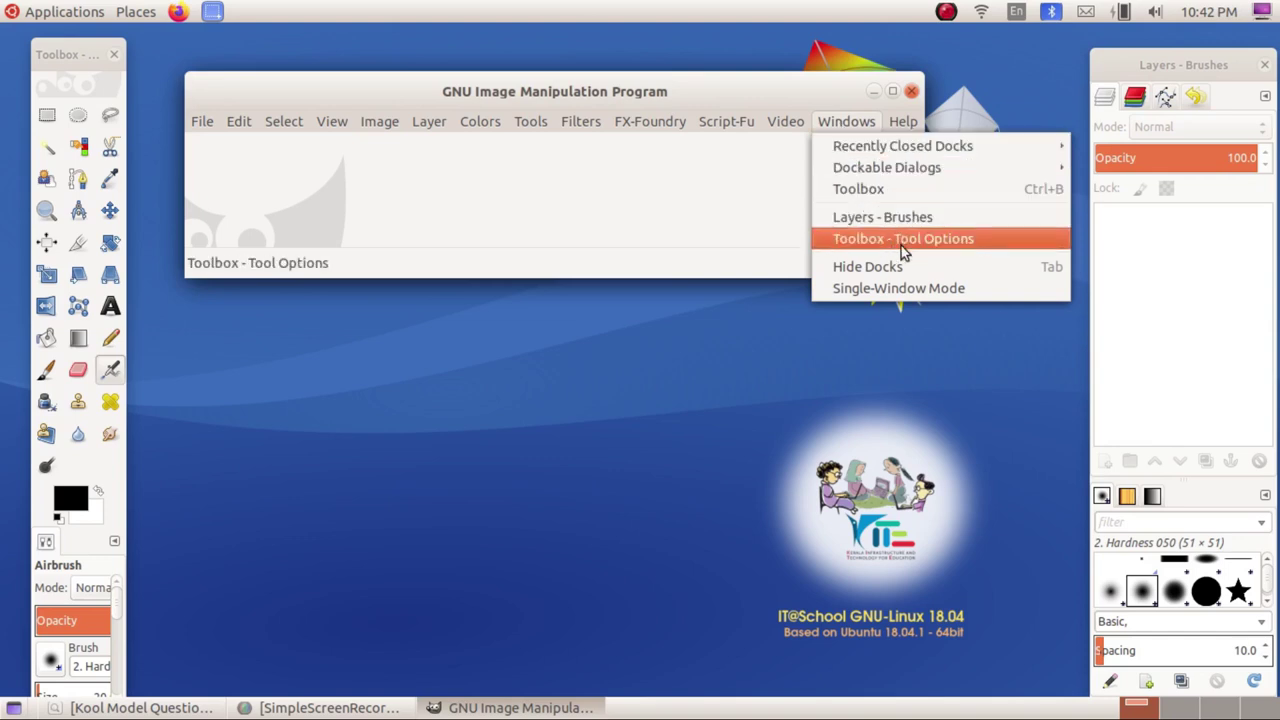
{"action": "left_click", "coordinate": [933, 290]}
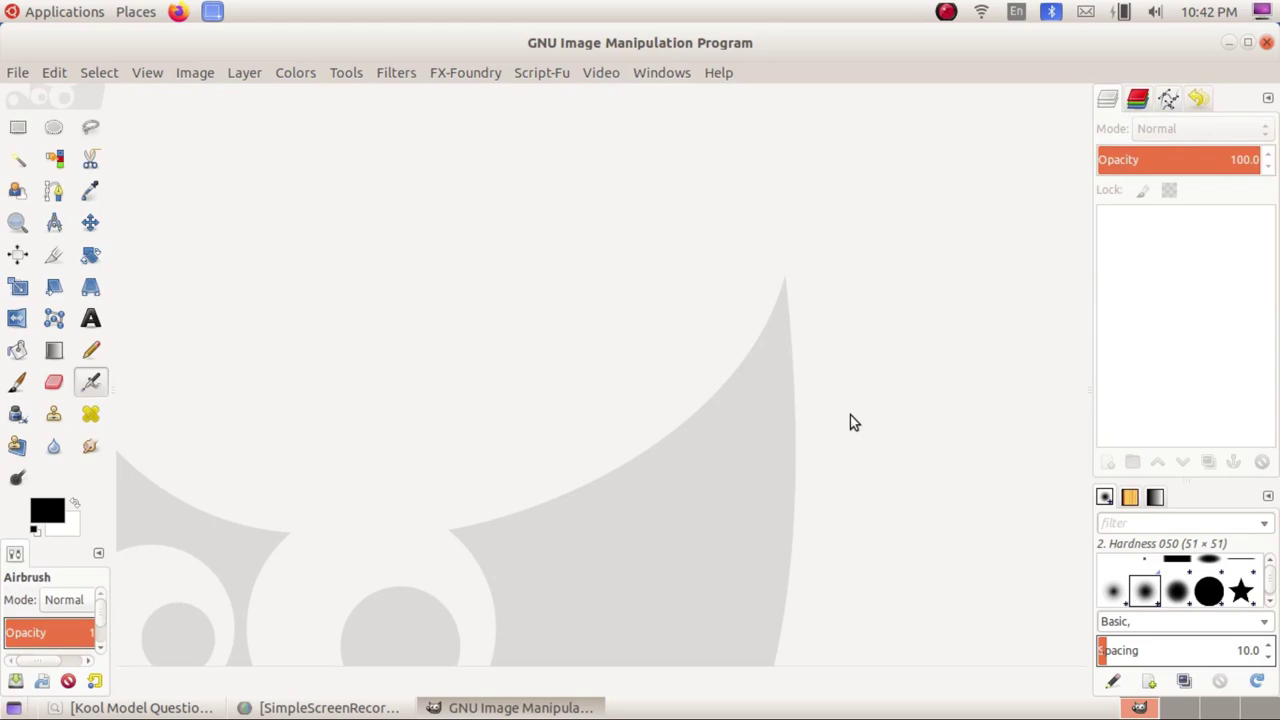
Step: Create a new blank 1024x768 px image from the size template
{"action": "left_click", "coordinate": [18, 73]}
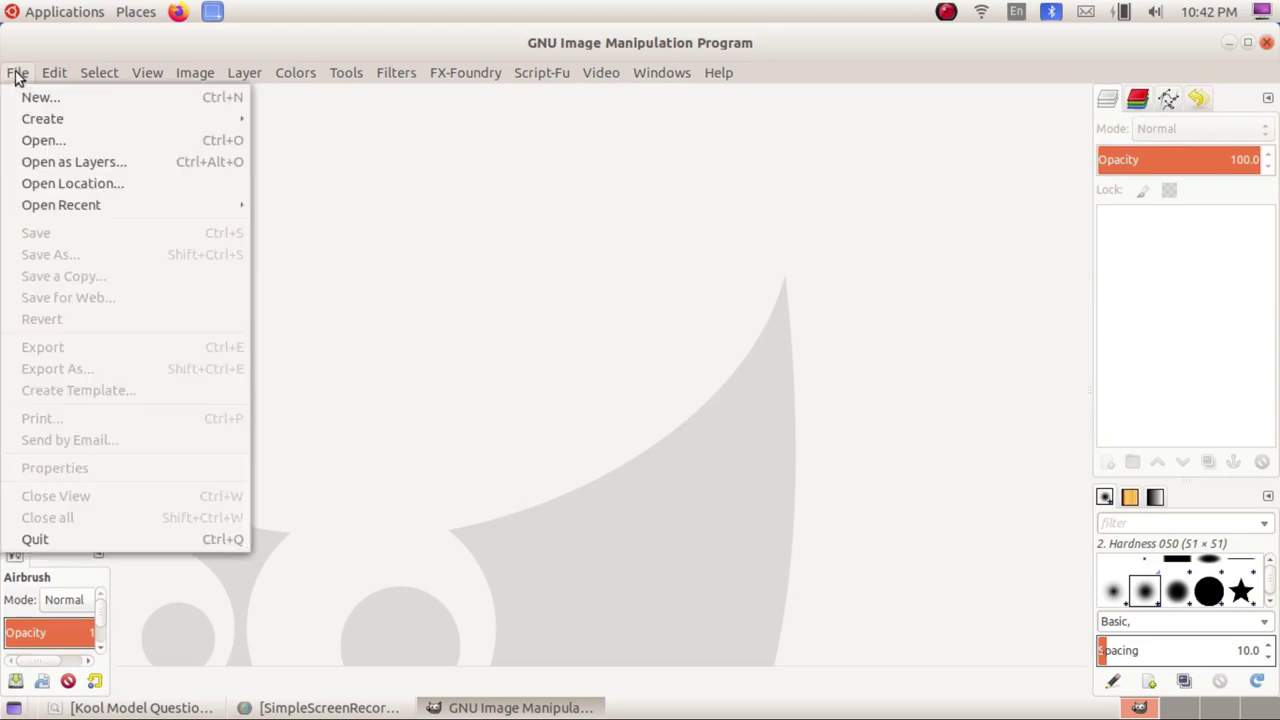
{"action": "left_click", "coordinate": [30, 97]}
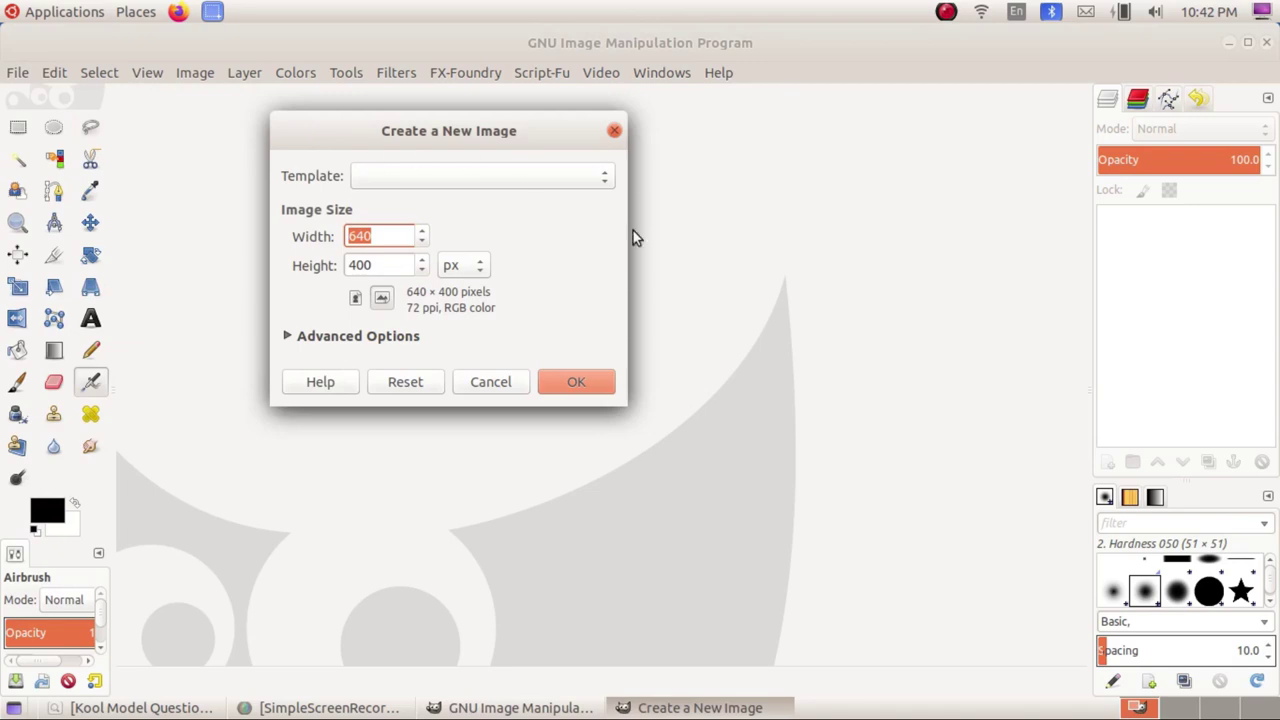
{"action": "left_click", "coordinate": [509, 176]}
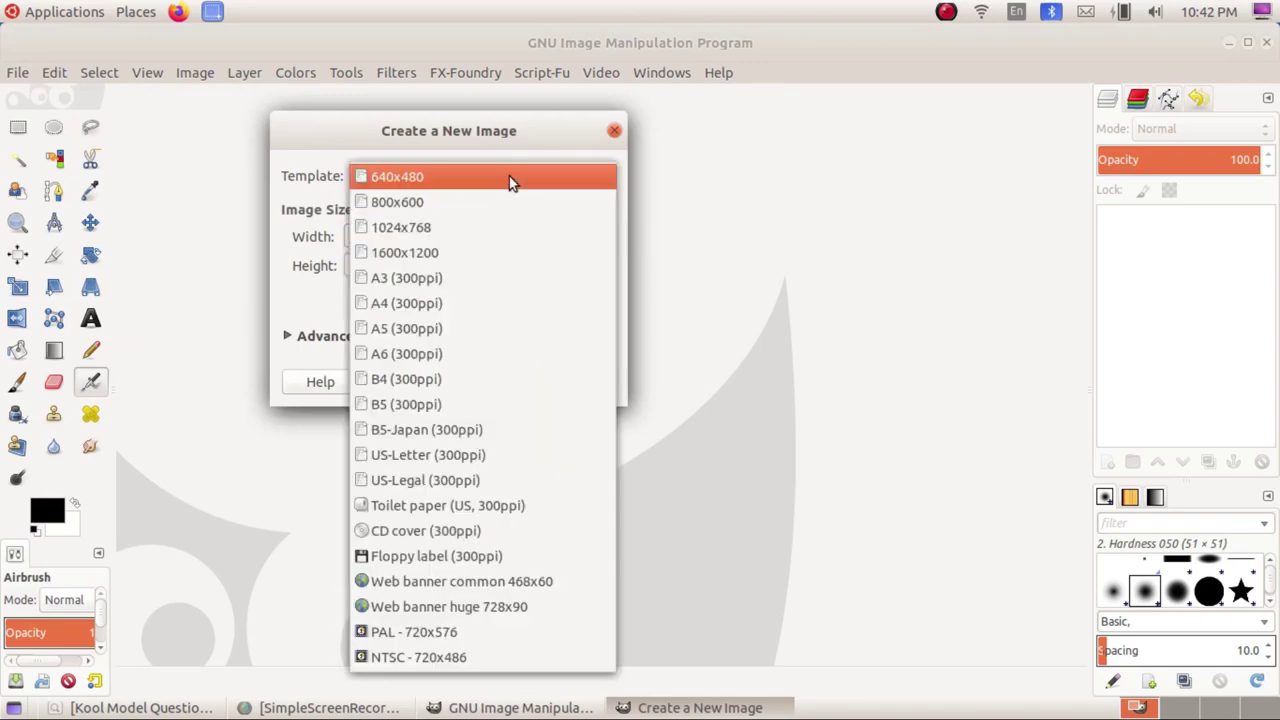
{"action": "left_click", "coordinate": [505, 227]}
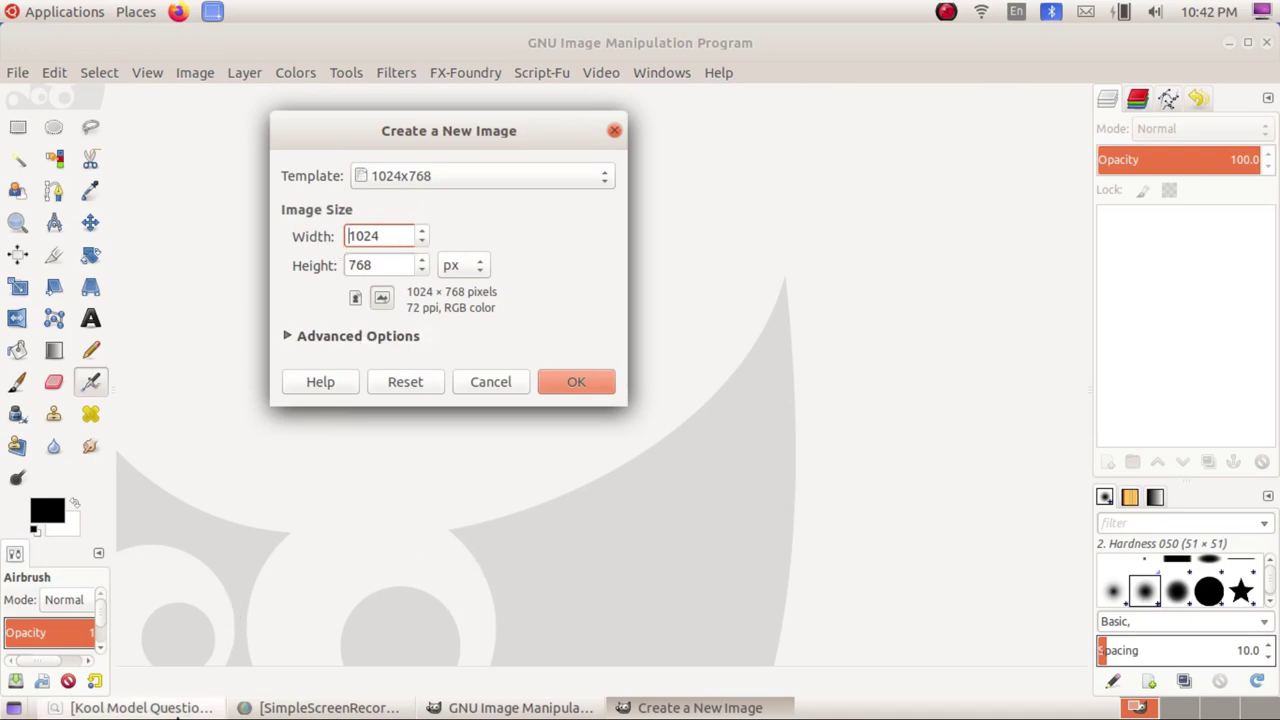
{"action": "left_click", "coordinate": [190, 707]}
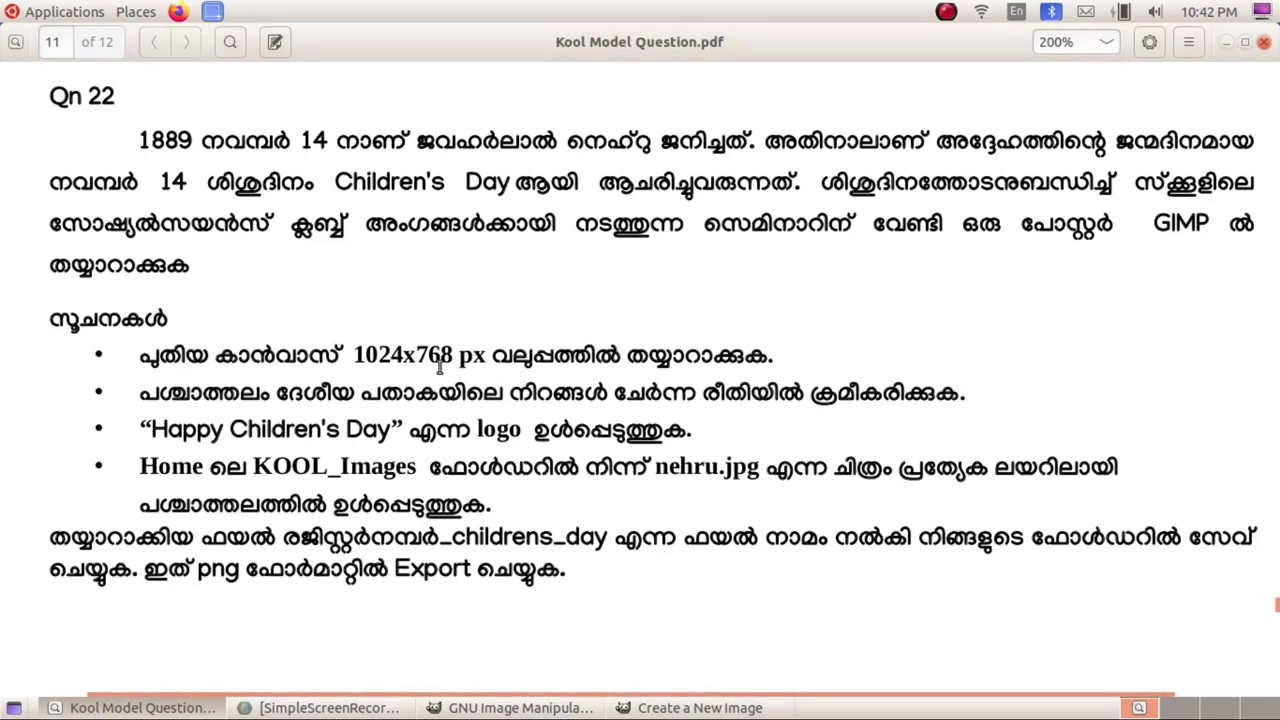
{"action": "left_click", "coordinate": [197, 707]}
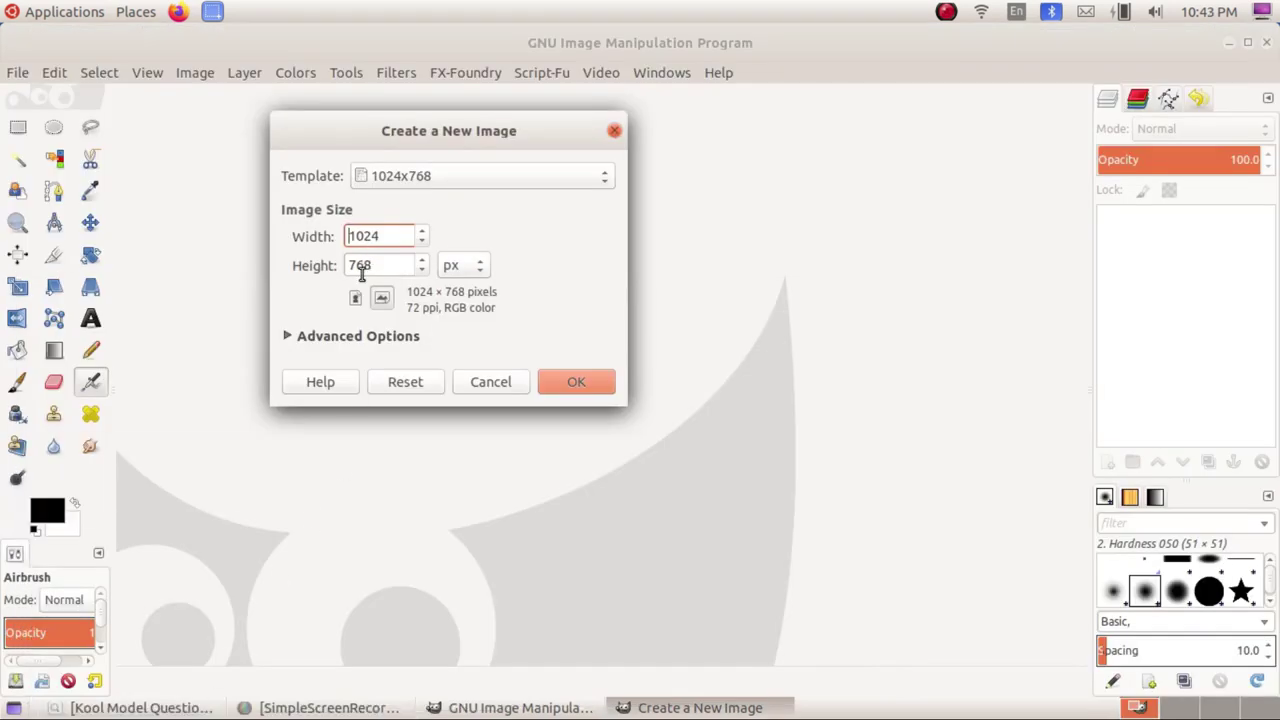
{"action": "left_click", "coordinate": [575, 382]}
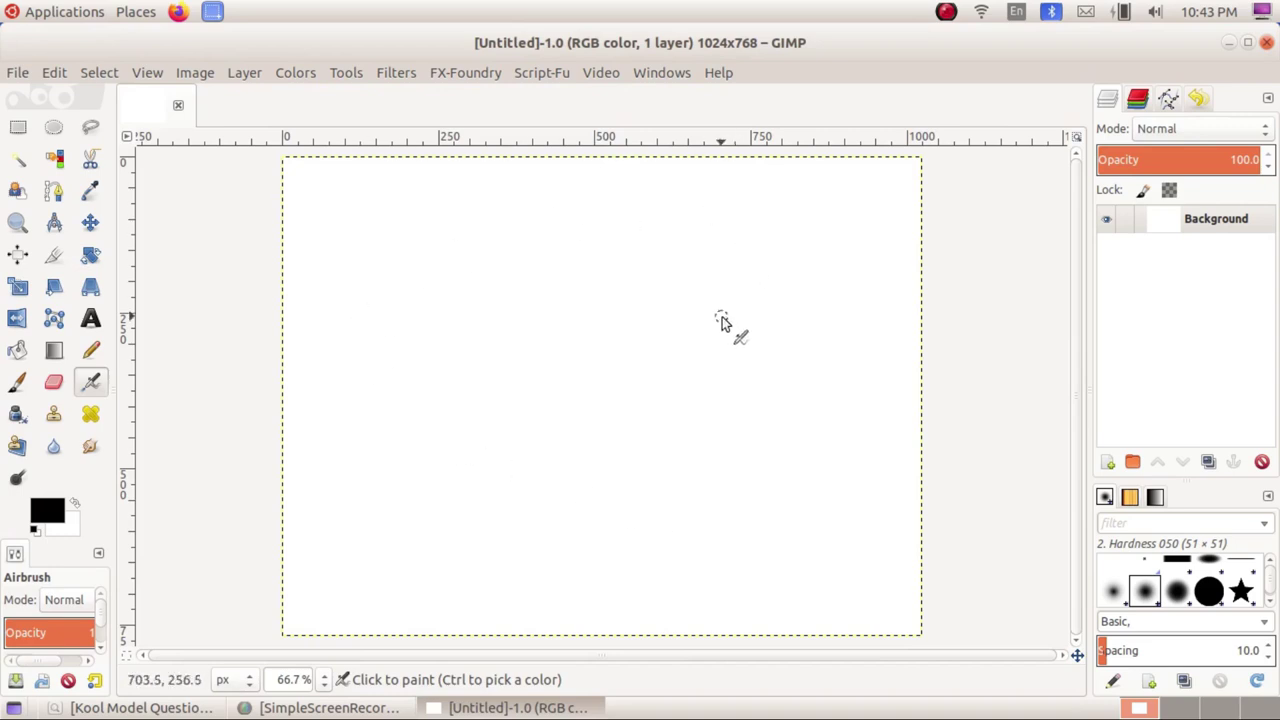
Step: Set the foreground colour to saffron orange ff6905
{"action": "left_click", "coordinate": [140, 707]}
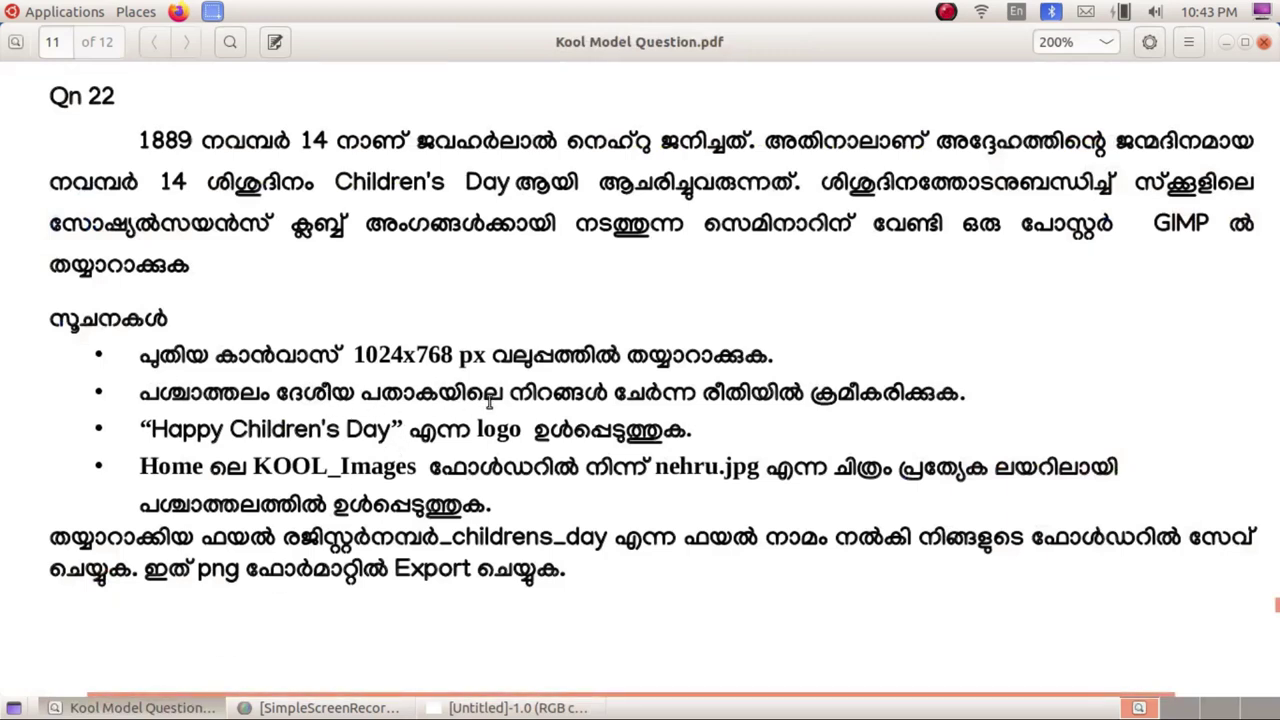
{"action": "left_click", "coordinate": [518, 707]}
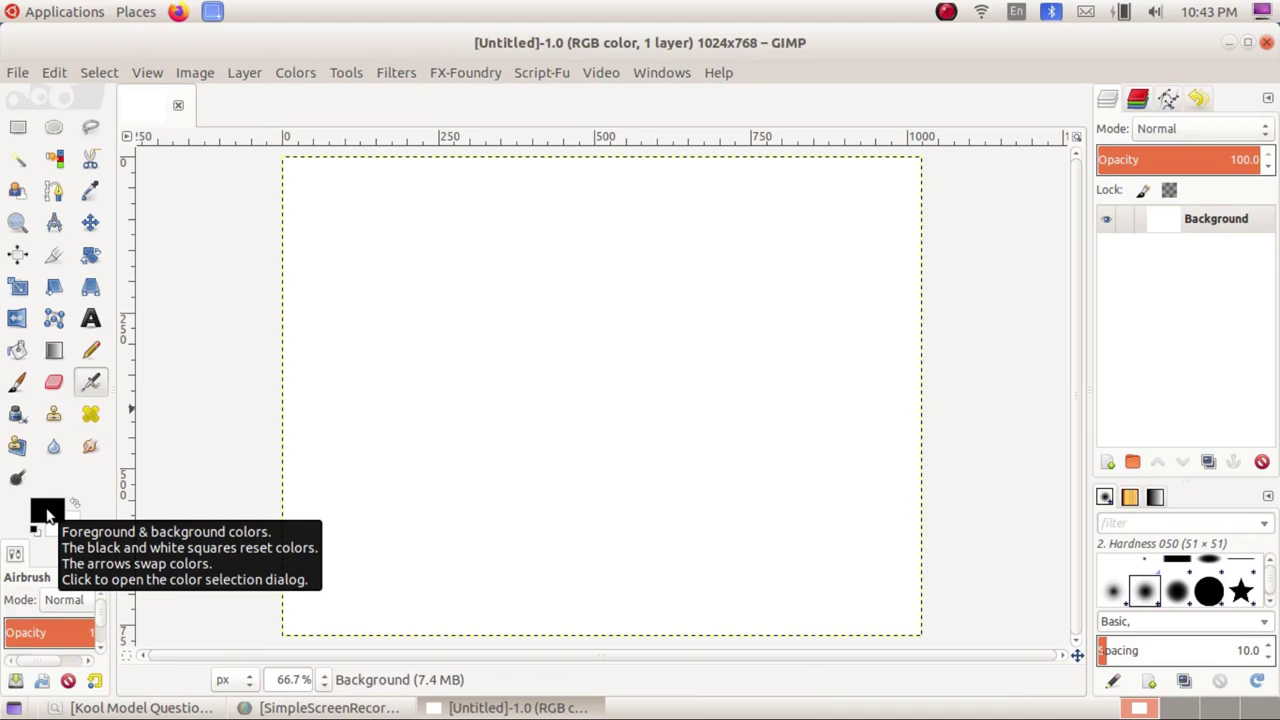
{"action": "left_click", "coordinate": [47, 513]}
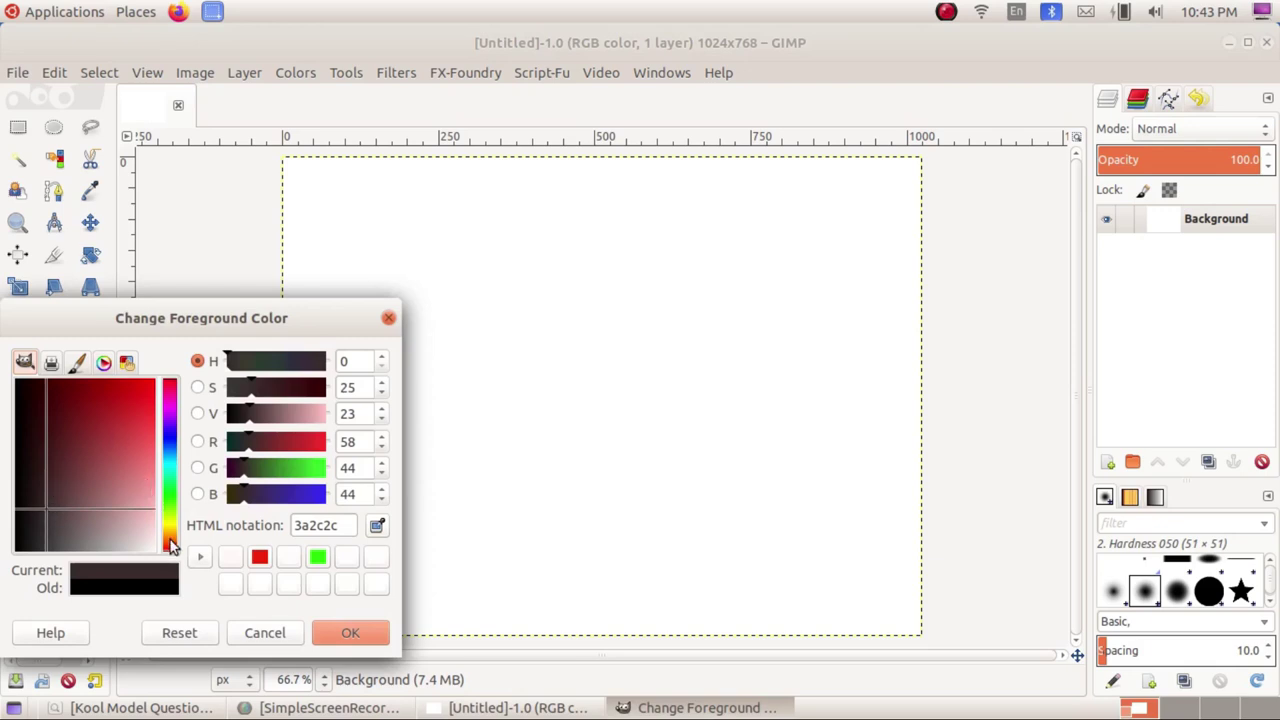
{"action": "left_click", "coordinate": [170, 540]}
{"action": "left_click_drag", "start_coordinate": [138, 439], "coordinate": [157, 388]}
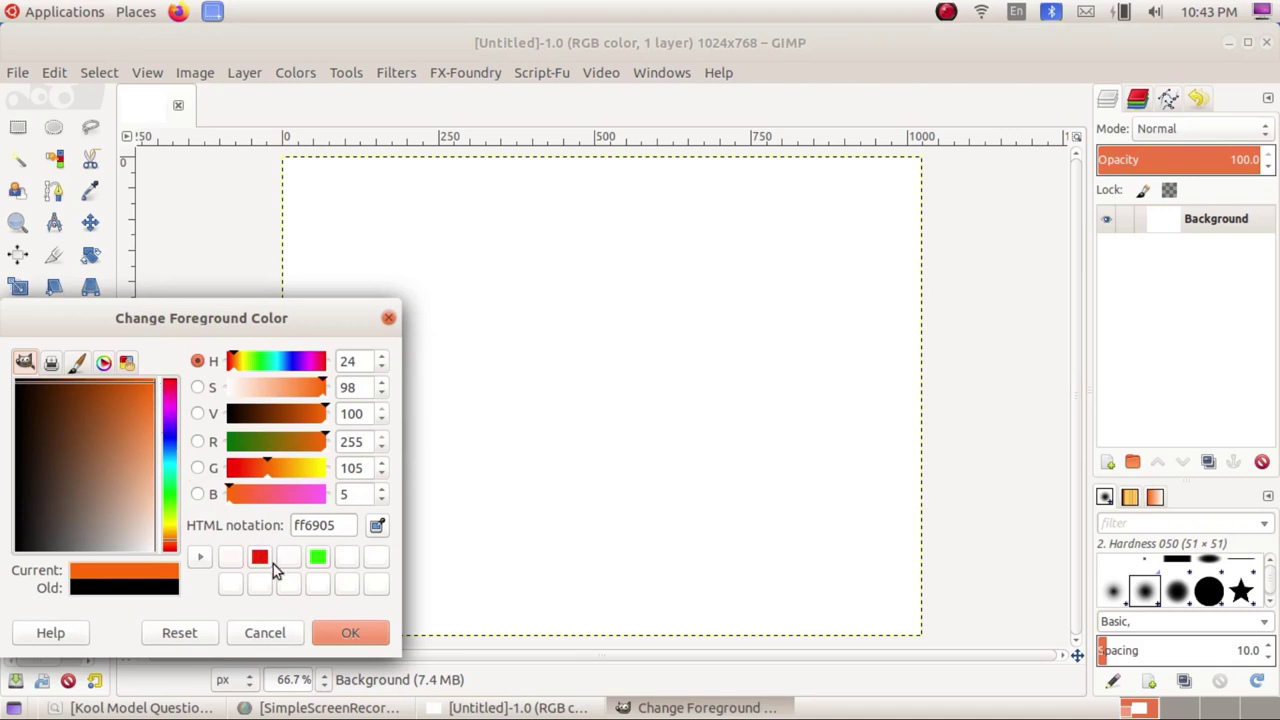
{"action": "left_click", "coordinate": [347, 631]}
{"action": "mouse_move", "coordinate": [50, 517]}
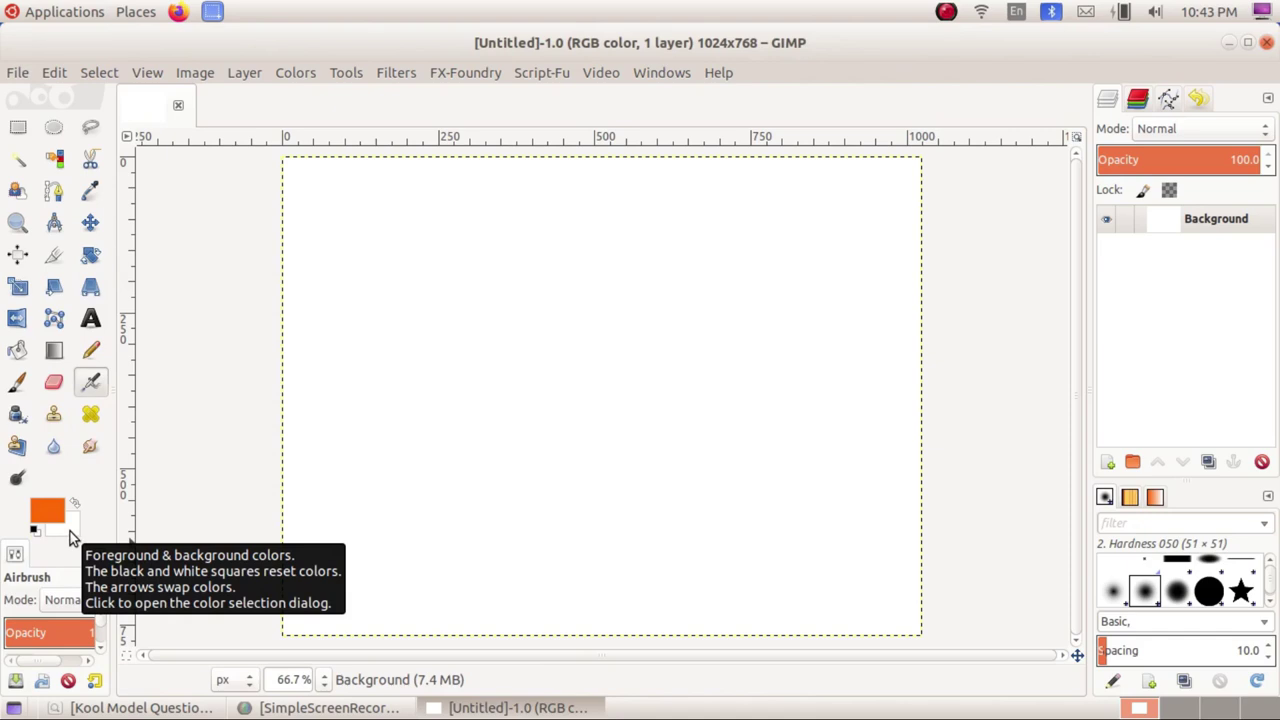
Step: Set the background colour to bright green 2cff02
{"action": "left_click", "coordinate": [55, 526]}
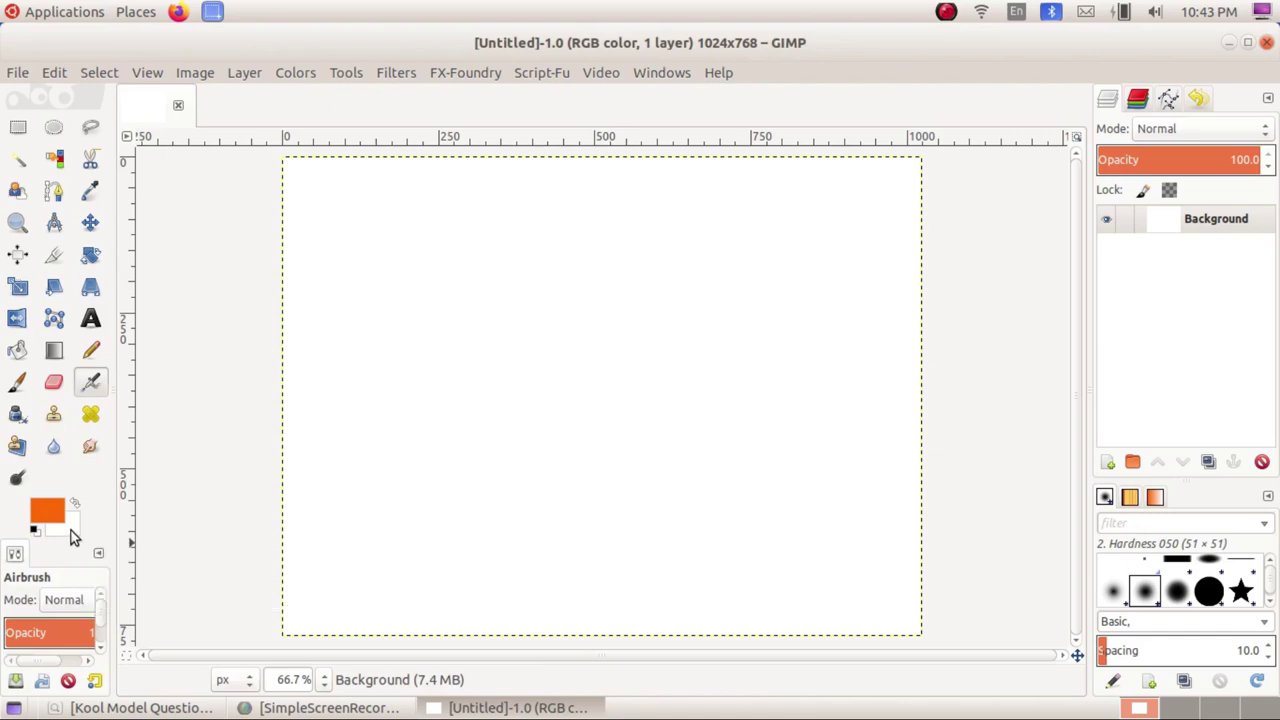
{"action": "left_click", "coordinate": [170, 460]}
{"action": "left_click_drag", "start_coordinate": [157, 437], "coordinate": [155, 341]}
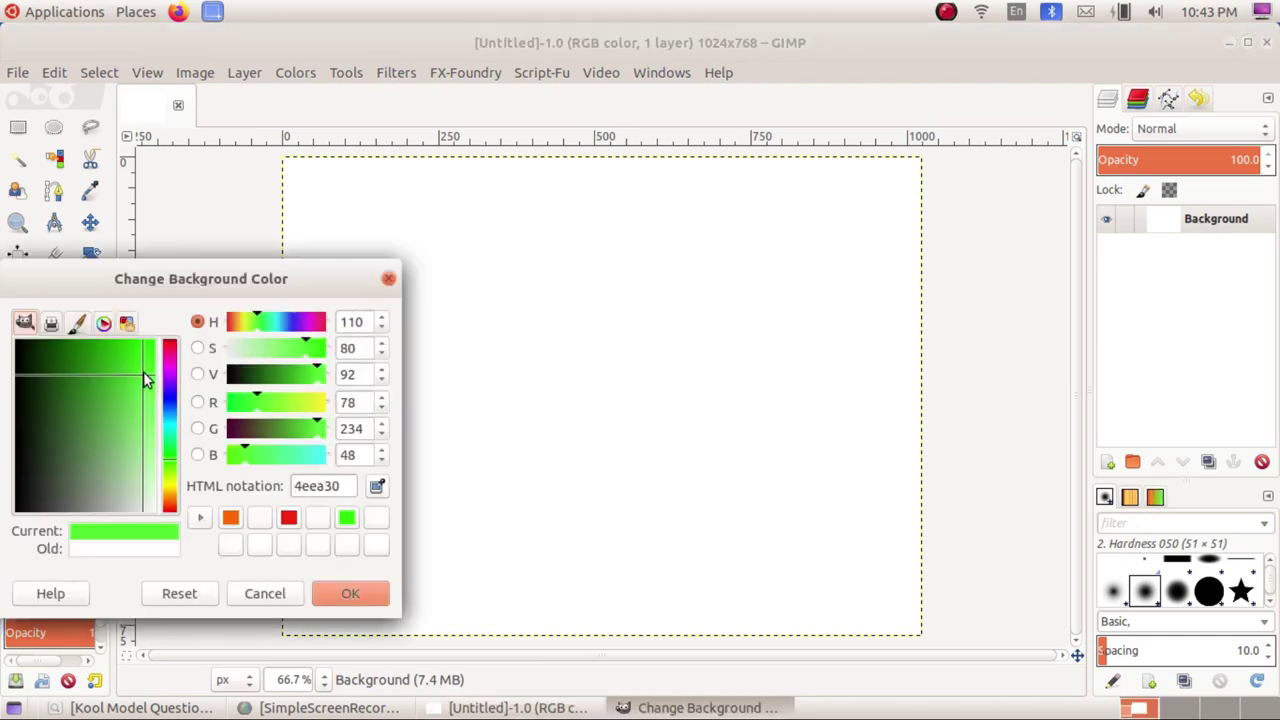
{"action": "left_click", "coordinate": [345, 593]}
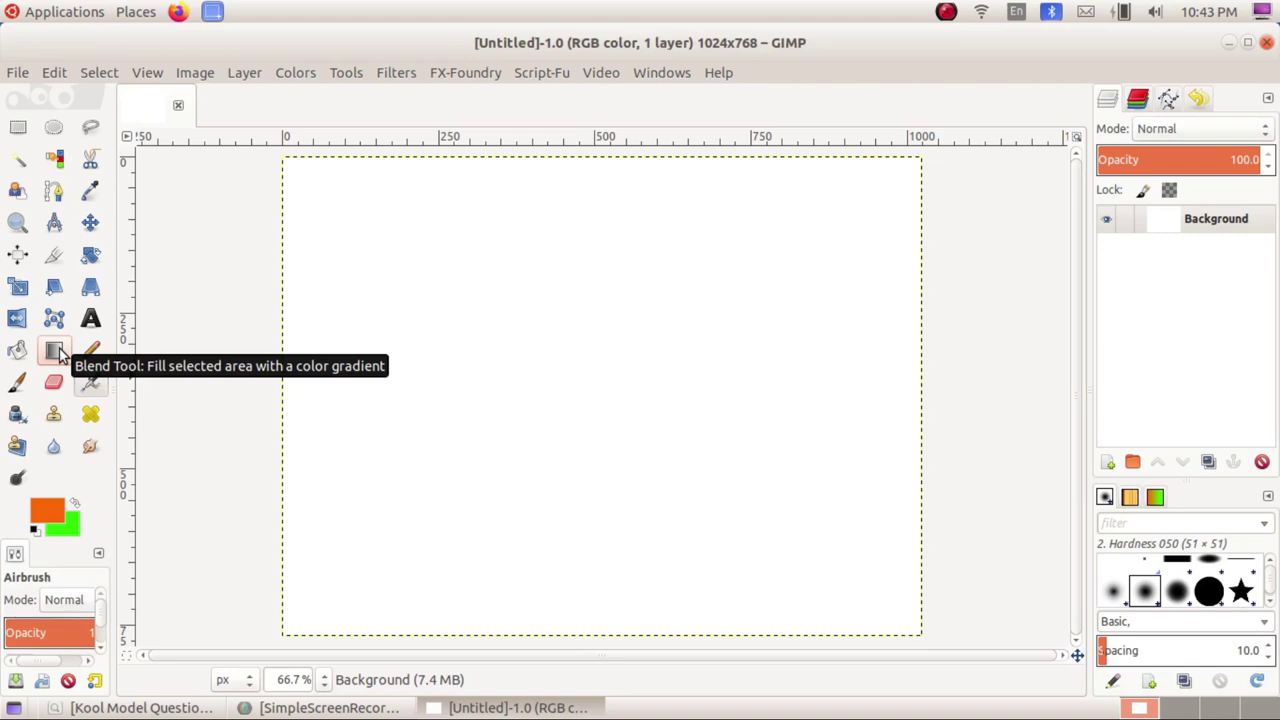
Step: Fill the canvas with a vertical orange-to-green Blend gradient, top to bottom
{"action": "left_click", "coordinate": [55, 352]}
{"action": "left_click_drag", "start_coordinate": [598, 174], "coordinate": [609, 614]}
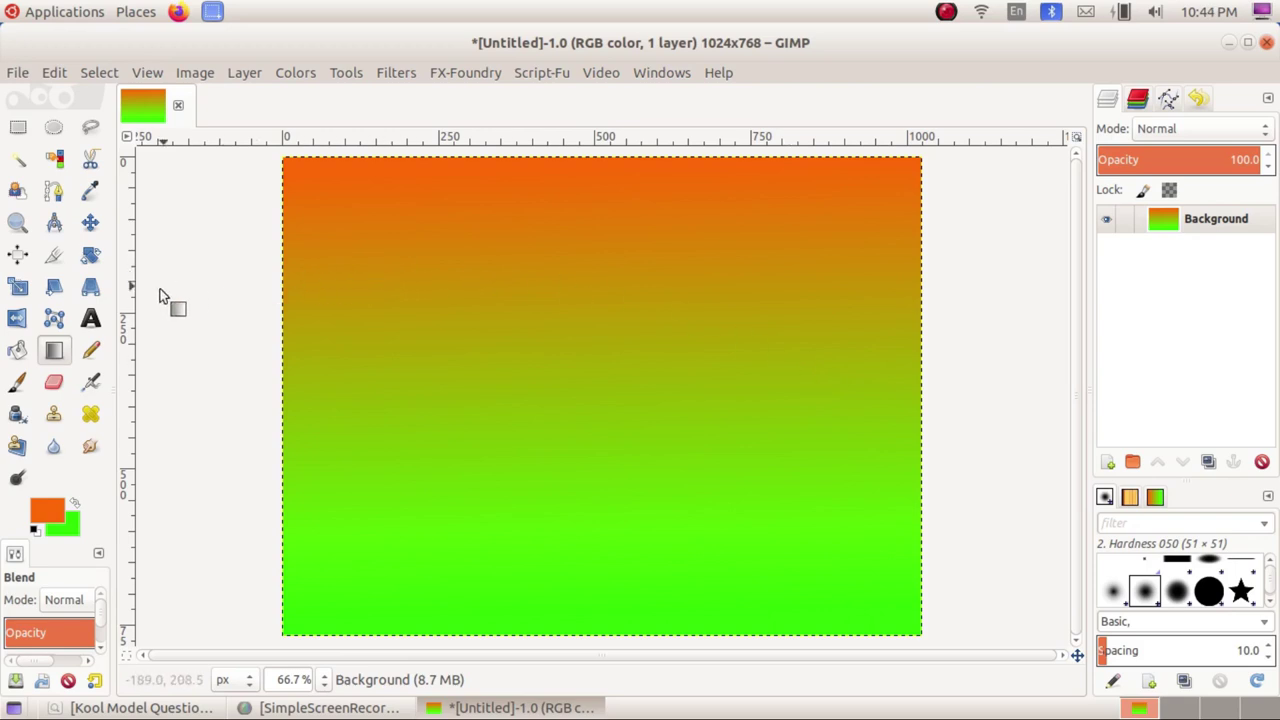
Step: Select the Airbrush and change the foreground colour to white ffffff
{"action": "left_click", "coordinate": [88, 385]}
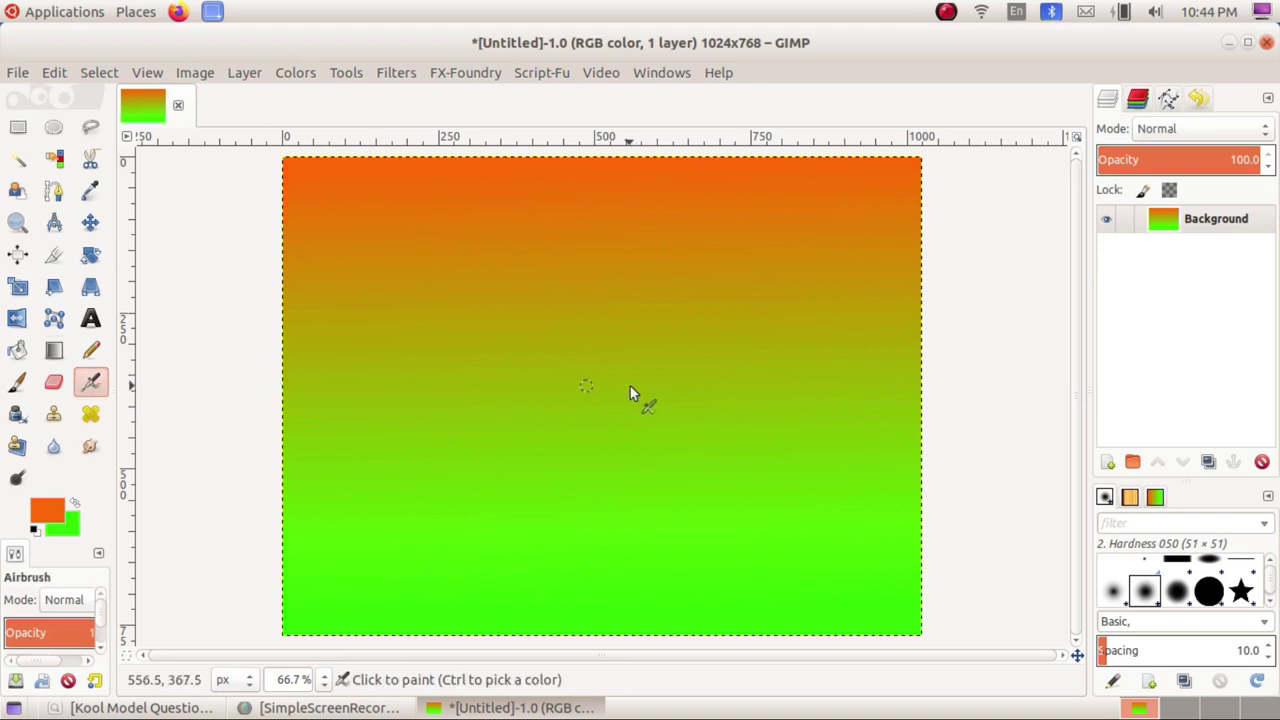
{"action": "left_click", "coordinate": [50, 513]}
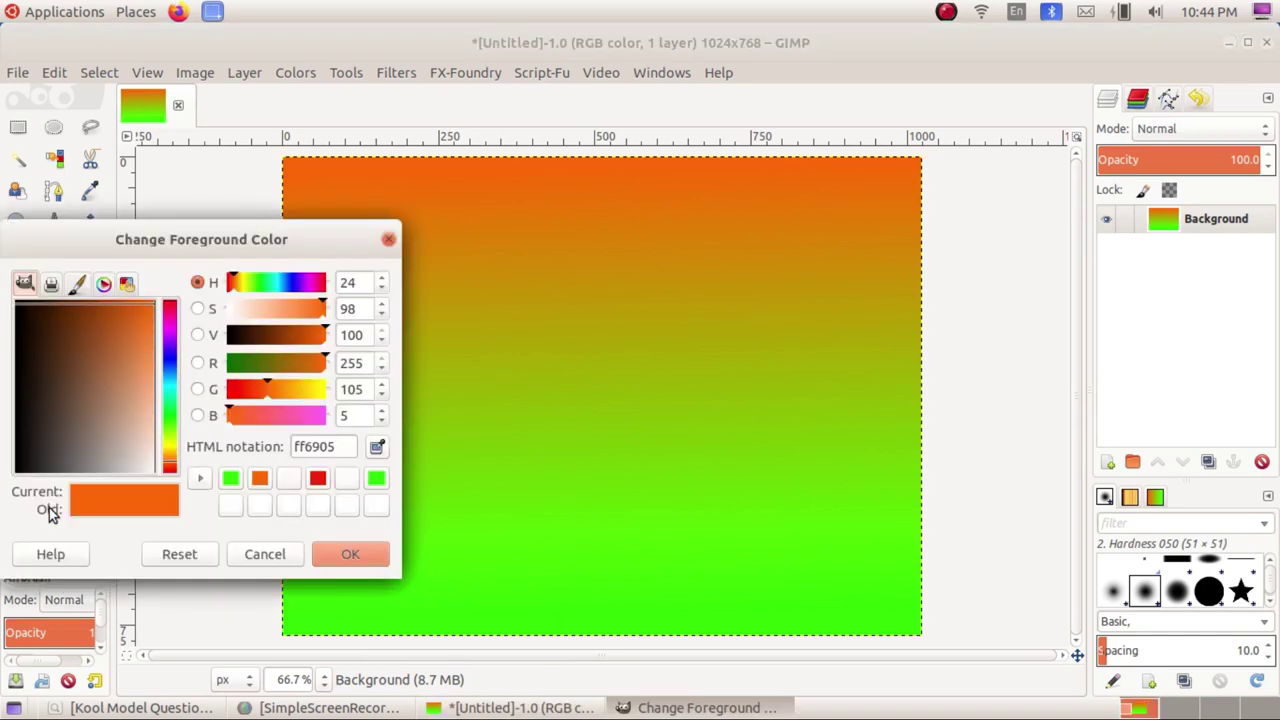
{"action": "left_click_drag", "start_coordinate": [130, 432], "coordinate": [156, 471]}
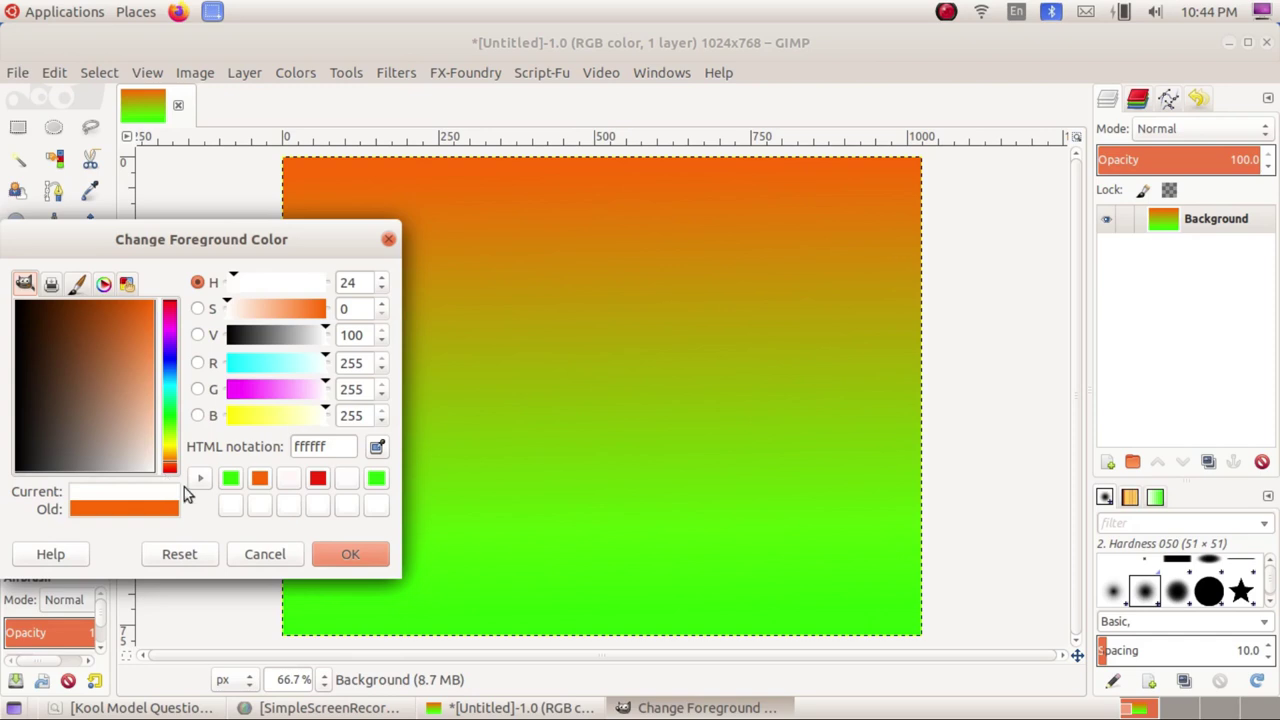
{"action": "left_click", "coordinate": [345, 556]}
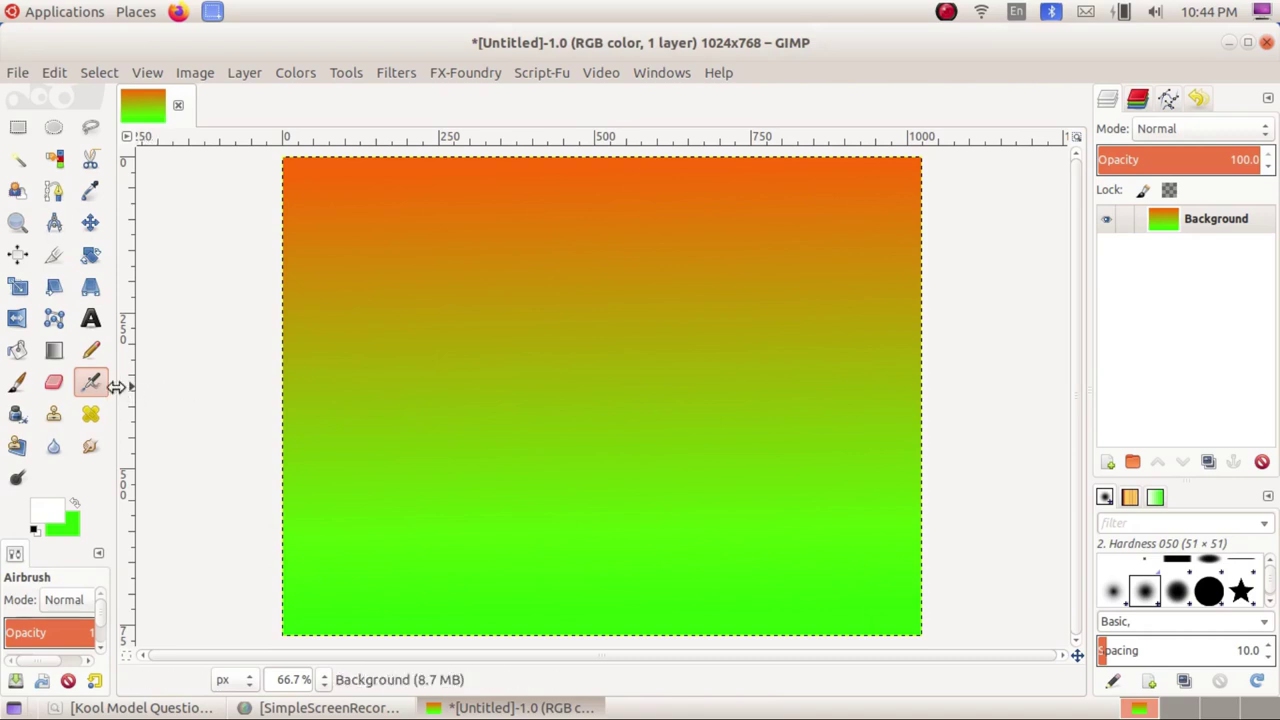
Step: Airbrush a soft white band, size 197, across the middle of the gradient
{"action": "left_click_drag", "start_coordinate": [117, 387], "coordinate": [177, 391]}
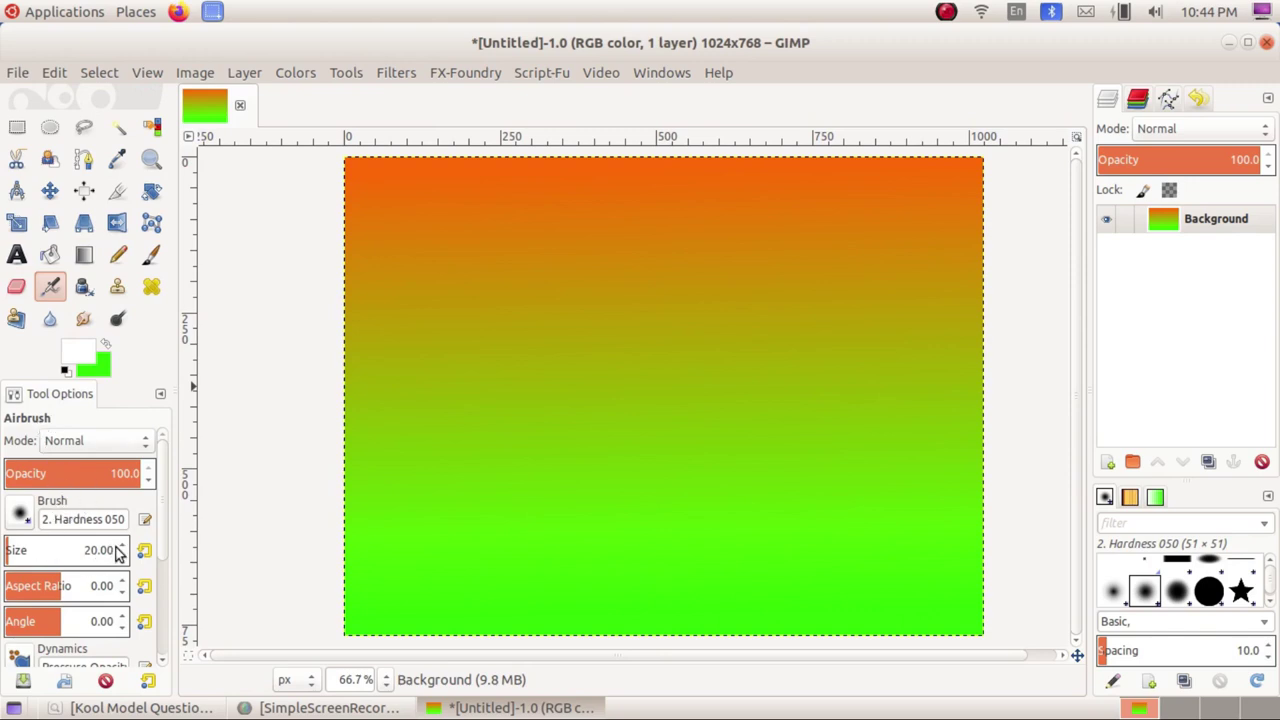
{"action": "scroll", "coordinate": [123, 550], "scroll_direction": "up", "scroll_amount": 5}
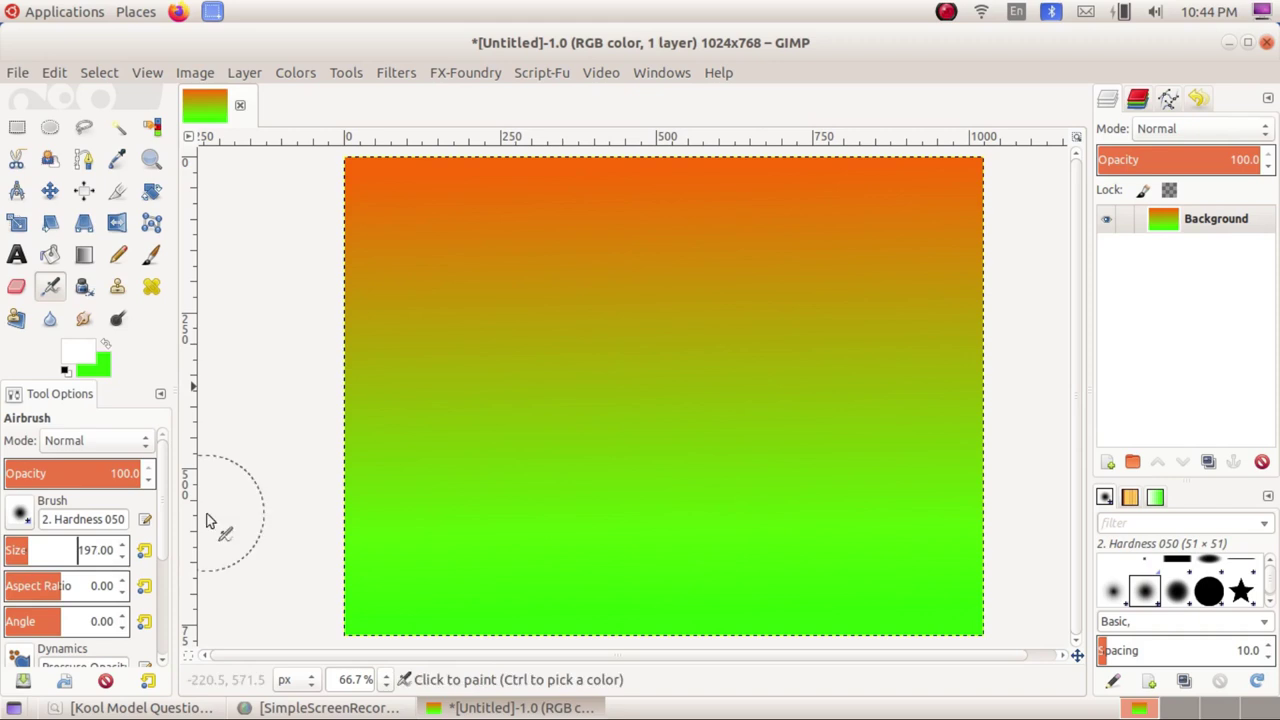
{"action": "mouse_move", "coordinate": [371, 376]}
{"action": "left_mouse_down"}
{"action": "mouse_move", "coordinate": [977, 371]}
{"action": "mouse_move", "coordinate": [903, 404]}
{"action": "mouse_move", "coordinate": [331, 400]}
{"action": "mouse_move", "coordinate": [434, 366]}
{"action": "mouse_move", "coordinate": [409, 366]}
{"action": "mouse_move", "coordinate": [636, 374]}
{"action": "mouse_move", "coordinate": [966, 343]}
{"action": "mouse_move", "coordinate": [980, 406]}
{"action": "mouse_move", "coordinate": [851, 423]}
{"action": "mouse_move", "coordinate": [986, 426]}
{"action": "mouse_move", "coordinate": [340, 462]}
{"action": "mouse_move", "coordinate": [543, 457]}
{"action": "mouse_move", "coordinate": [571, 434]}
{"action": "mouse_move", "coordinate": [894, 432]}
{"action": "mouse_move", "coordinate": [591, 440]}
{"action": "mouse_move", "coordinate": [899, 458]}
{"action": "mouse_move", "coordinate": [1014, 443]}
{"action": "mouse_move", "coordinate": [366, 354]}
{"action": "mouse_move", "coordinate": [930, 334]}
{"action": "mouse_move", "coordinate": [998, 381]}
{"action": "mouse_move", "coordinate": [985, 445]}
{"action": "mouse_move", "coordinate": [349, 480]}
{"action": "mouse_move", "coordinate": [548, 463]}
{"action": "mouse_move", "coordinate": [371, 449]}
{"action": "mouse_move", "coordinate": [391, 374]}
{"action": "mouse_move", "coordinate": [560, 354]}
{"action": "mouse_move", "coordinate": [866, 349]}
{"action": "mouse_move", "coordinate": [997, 403]}
{"action": "mouse_move", "coordinate": [874, 463]}
{"action": "mouse_move", "coordinate": [581, 458]}
{"action": "mouse_move", "coordinate": [889, 466]}
{"action": "mouse_move", "coordinate": [737, 371]}
{"action": "mouse_move", "coordinate": [317, 394]}
{"action": "mouse_move", "coordinate": [588, 428]}
{"action": "left_mouse_up"}
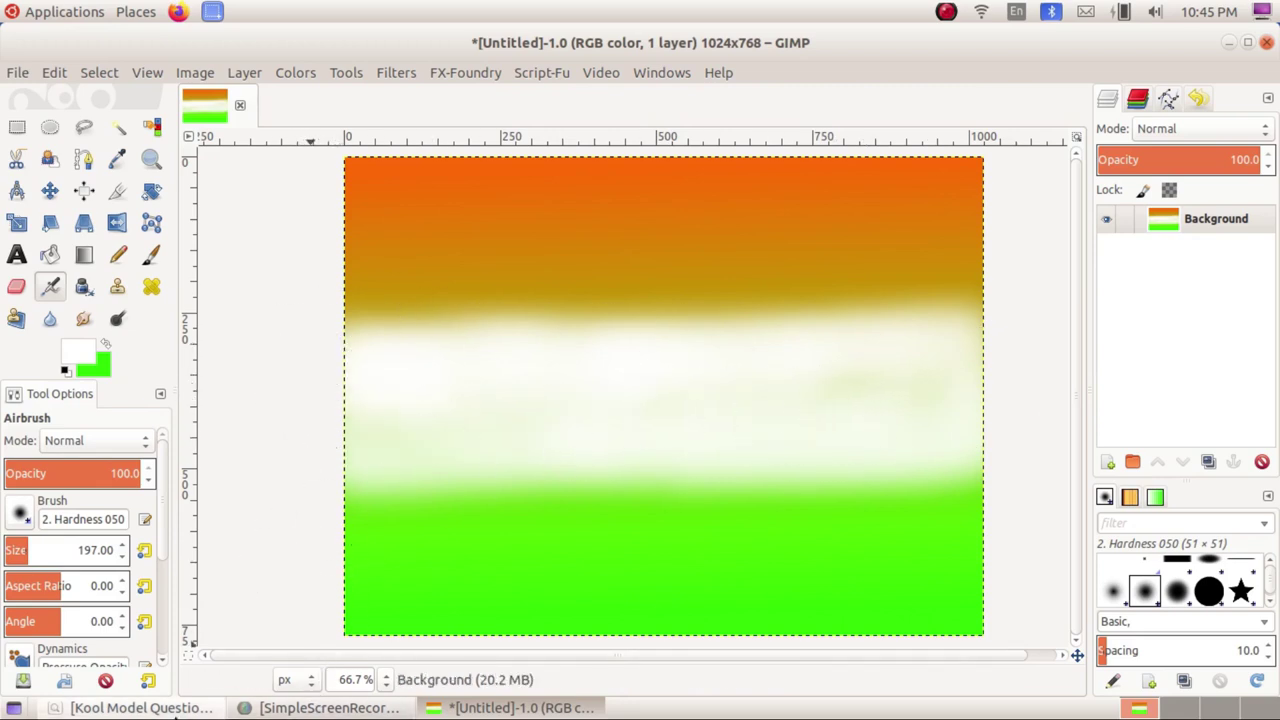
{"action": "left_click", "coordinate": [170, 707]}
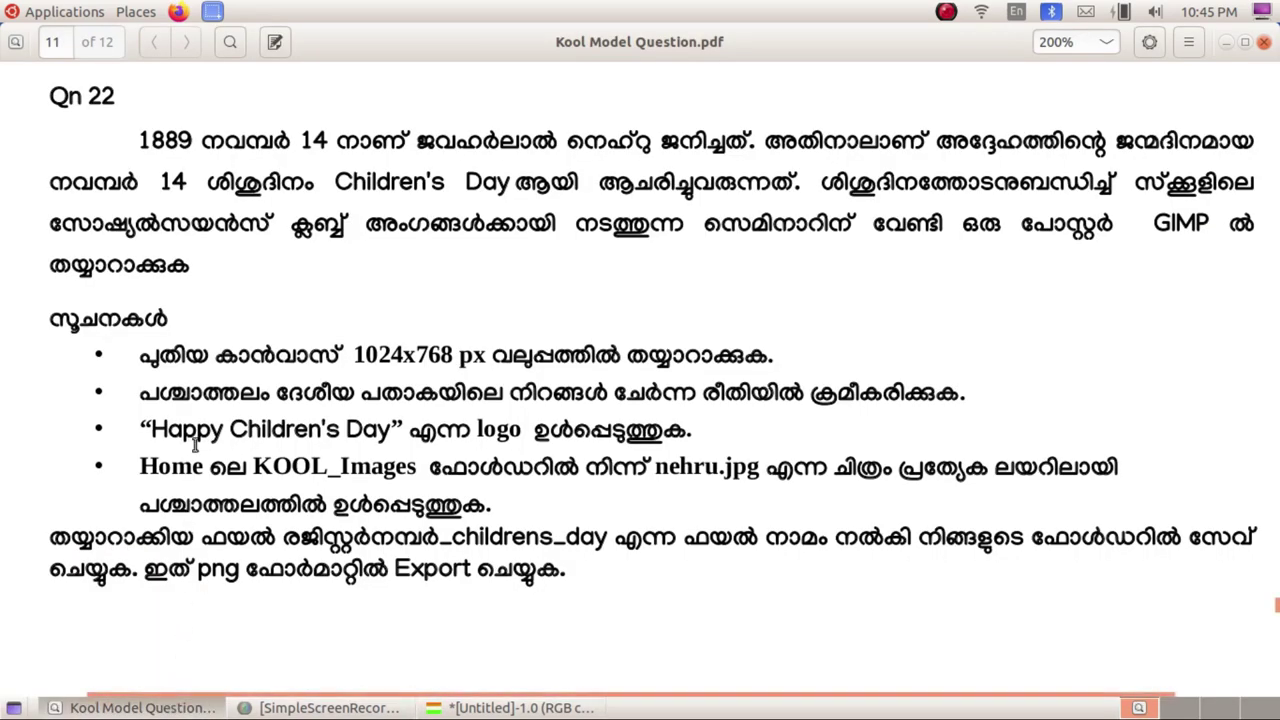
{"action": "left_click", "coordinate": [146, 710]}
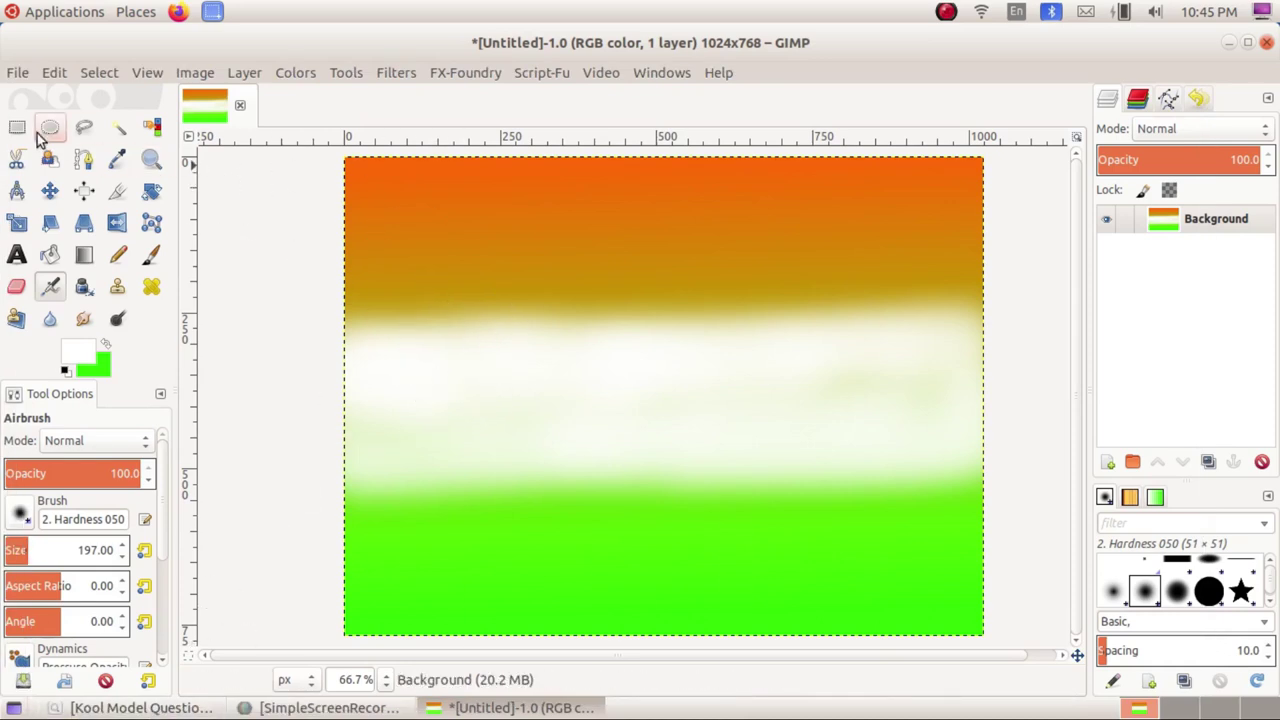
{"action": "left_click", "coordinate": [15, 80]}
{"action": "mouse_move", "coordinate": [42, 118]}
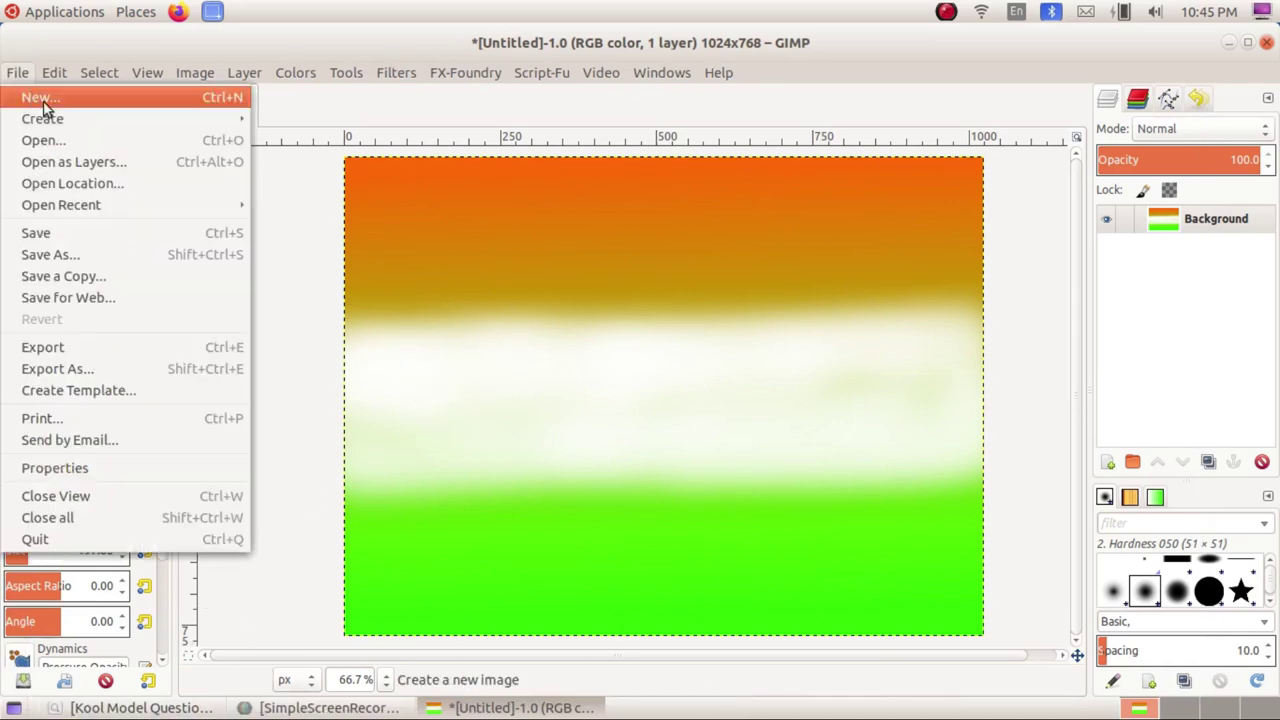
{"action": "mouse_move", "coordinate": [290, 276]}
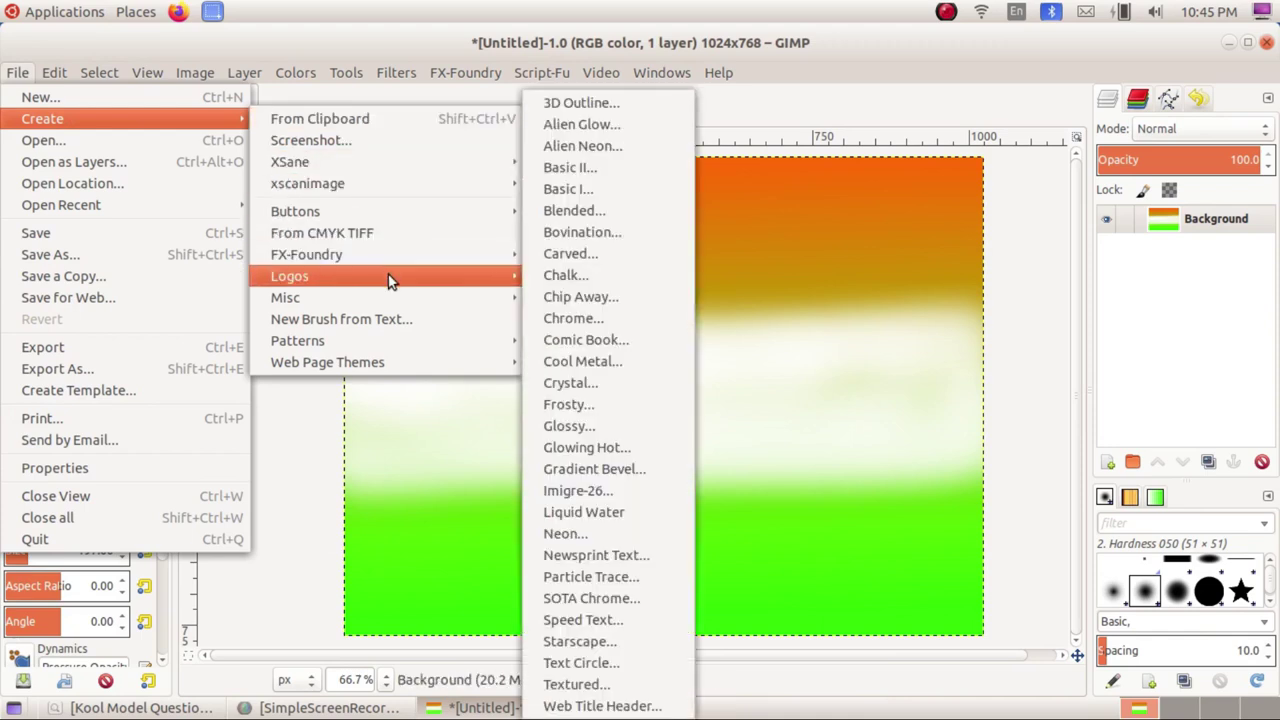
Step: Create a 3D Outline logo reading 'Happy Children's Day'
{"action": "left_click", "coordinate": [628, 104]}
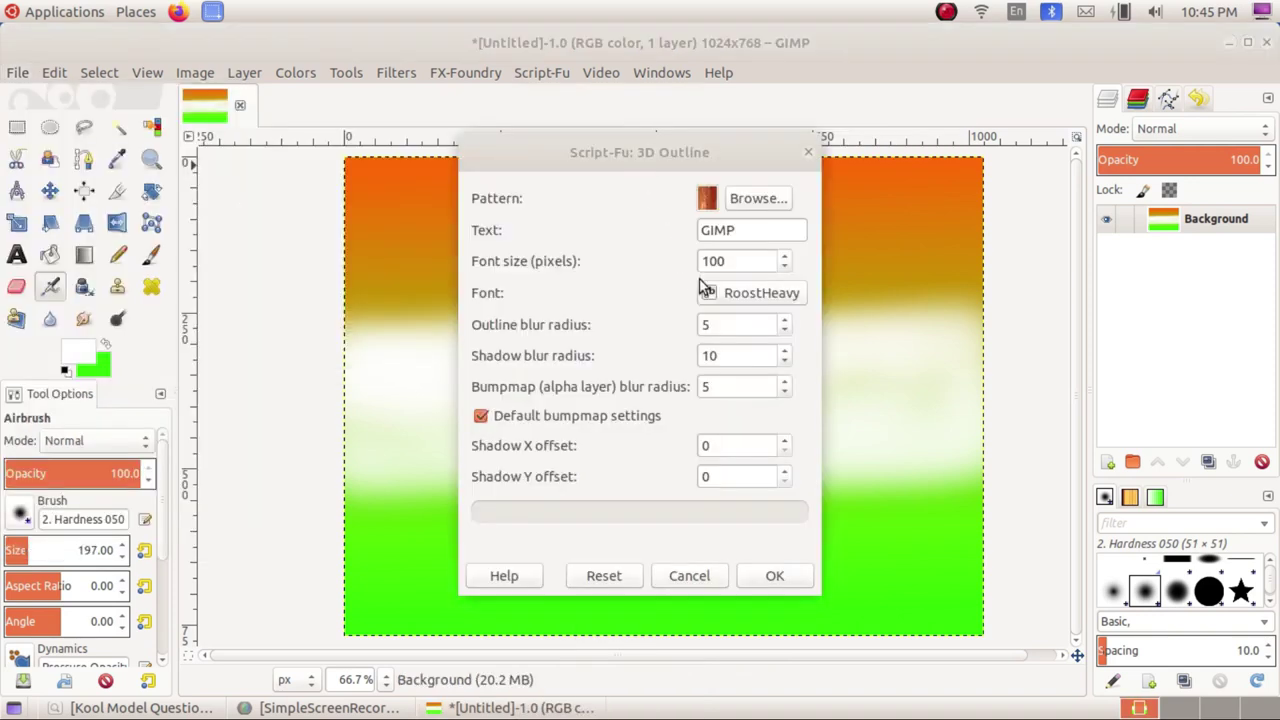
{"action": "left_click", "coordinate": [763, 230]}
{"action": "type", "text": "Happy Children'"}
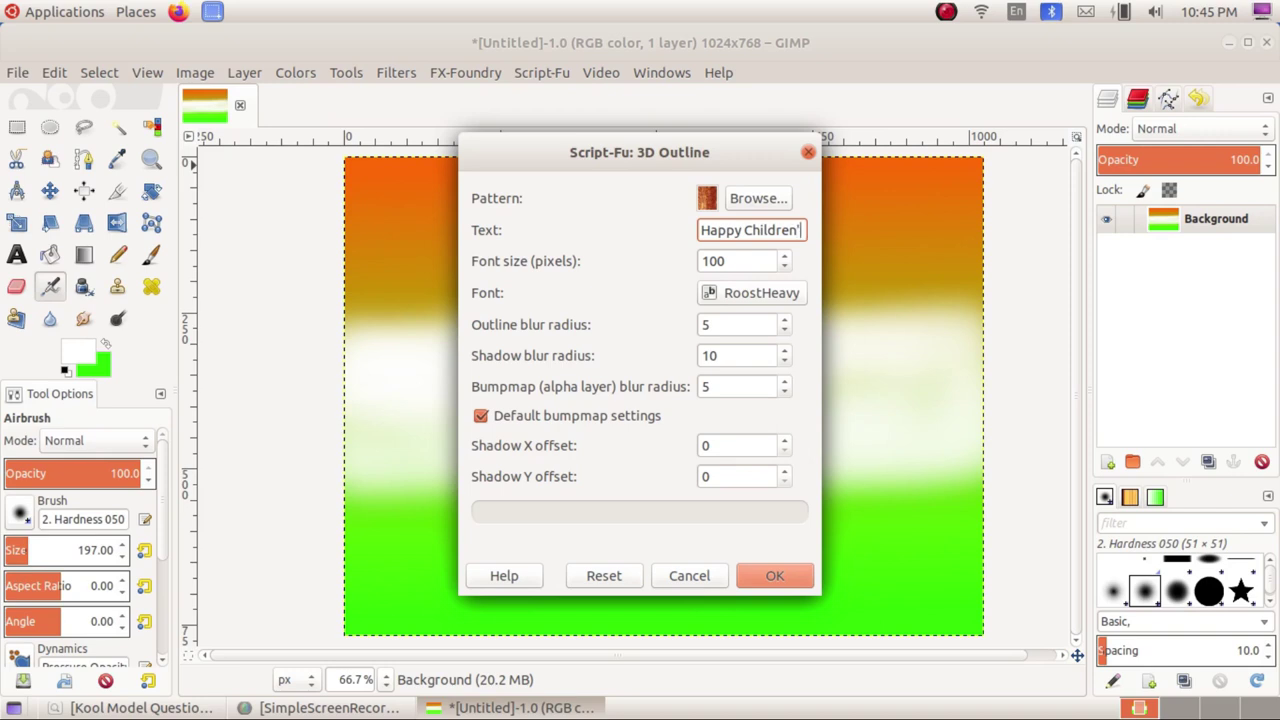
{"action": "type", "text": "s day"}
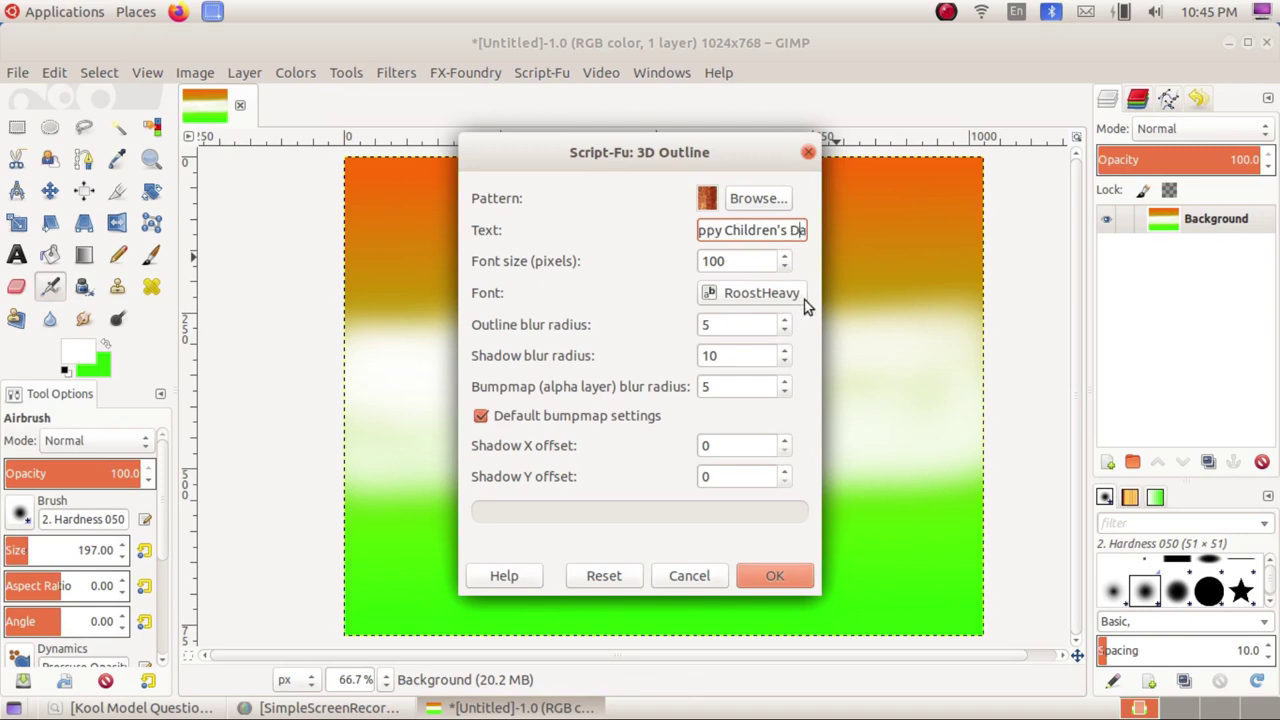
{"action": "left_click", "coordinate": [776, 574]}
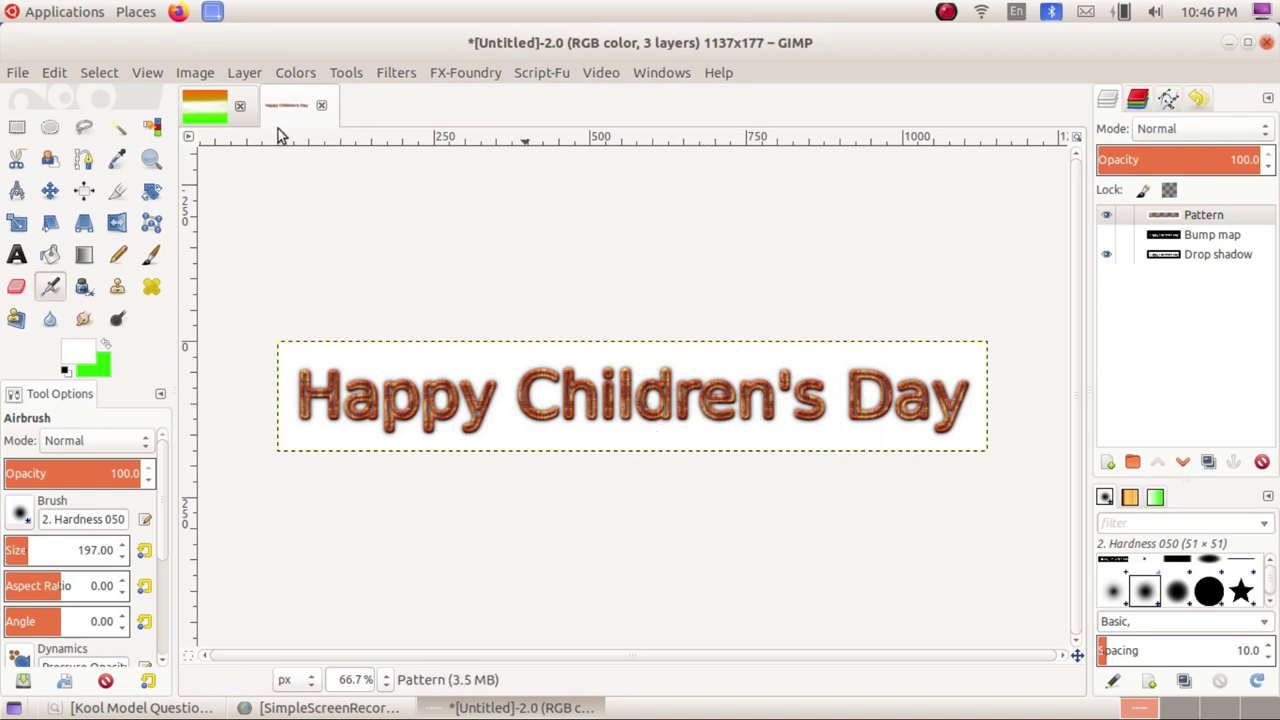
Step: Copy the Happy Children's Day logo and paste it onto the tricolour poster
{"action": "left_click", "coordinate": [210, 110]}
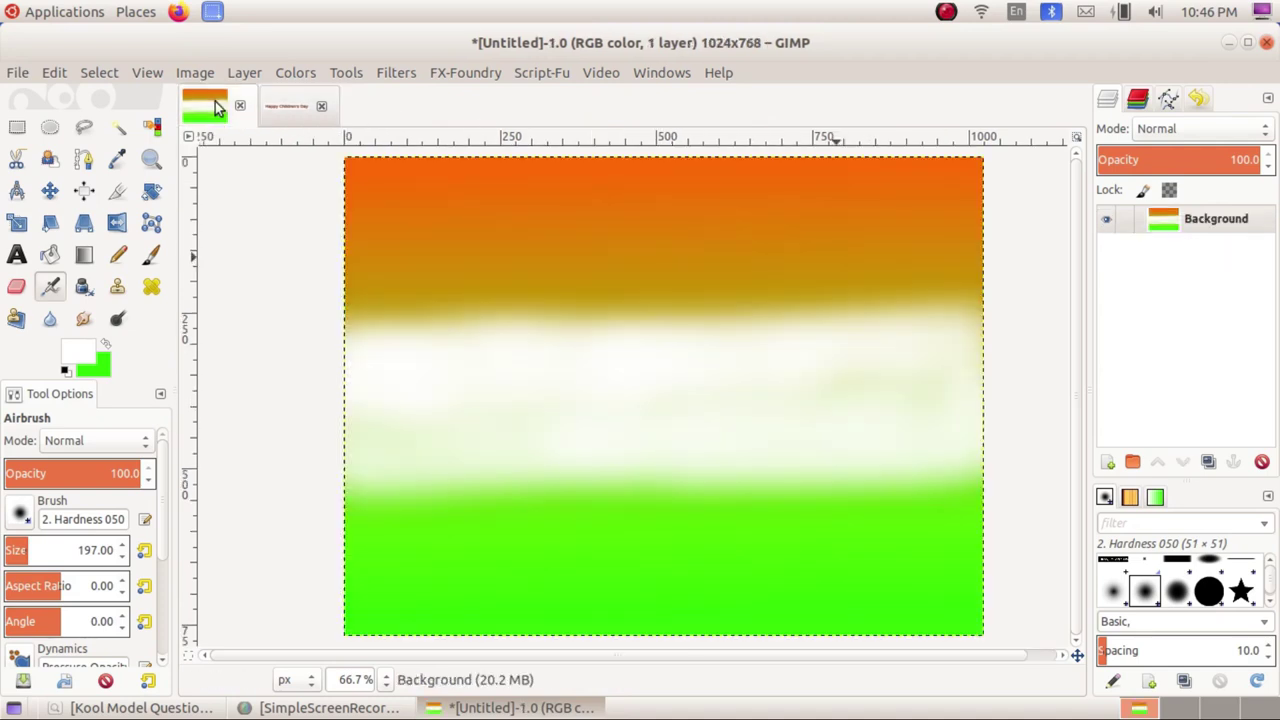
{"action": "key", "text": "alt+2"}
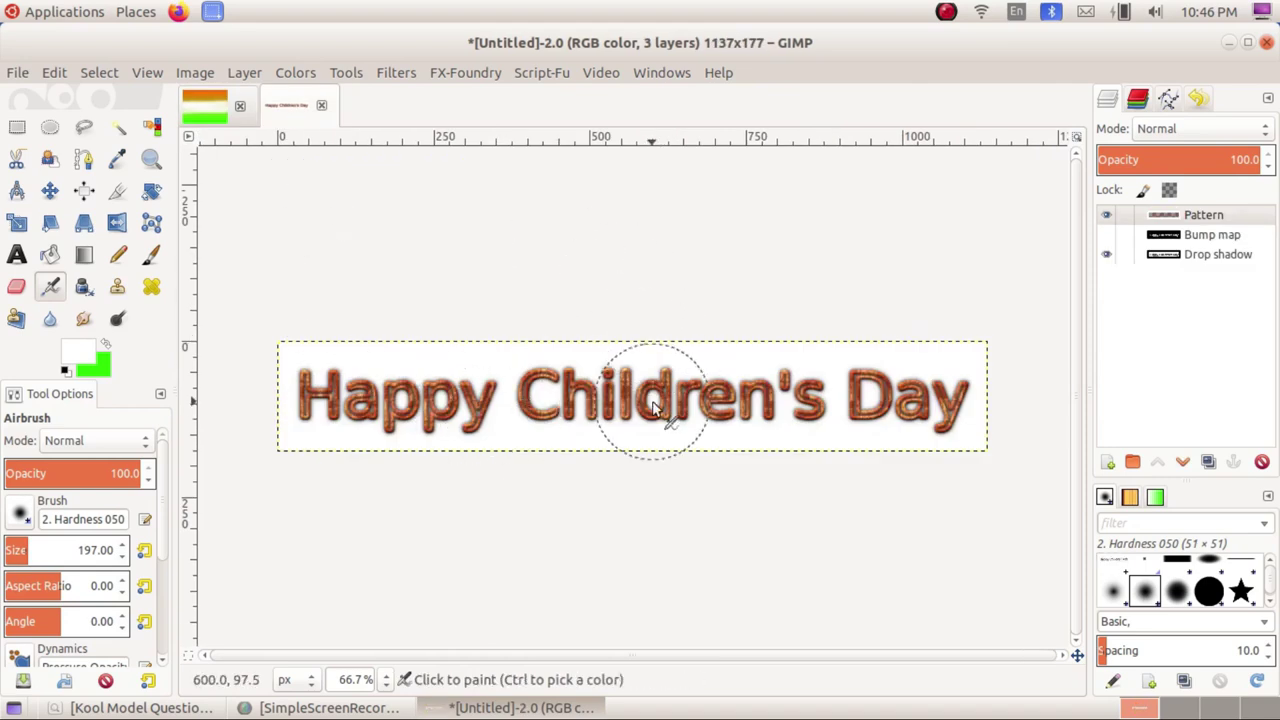
{"action": "right_click", "coordinate": [652, 408]}
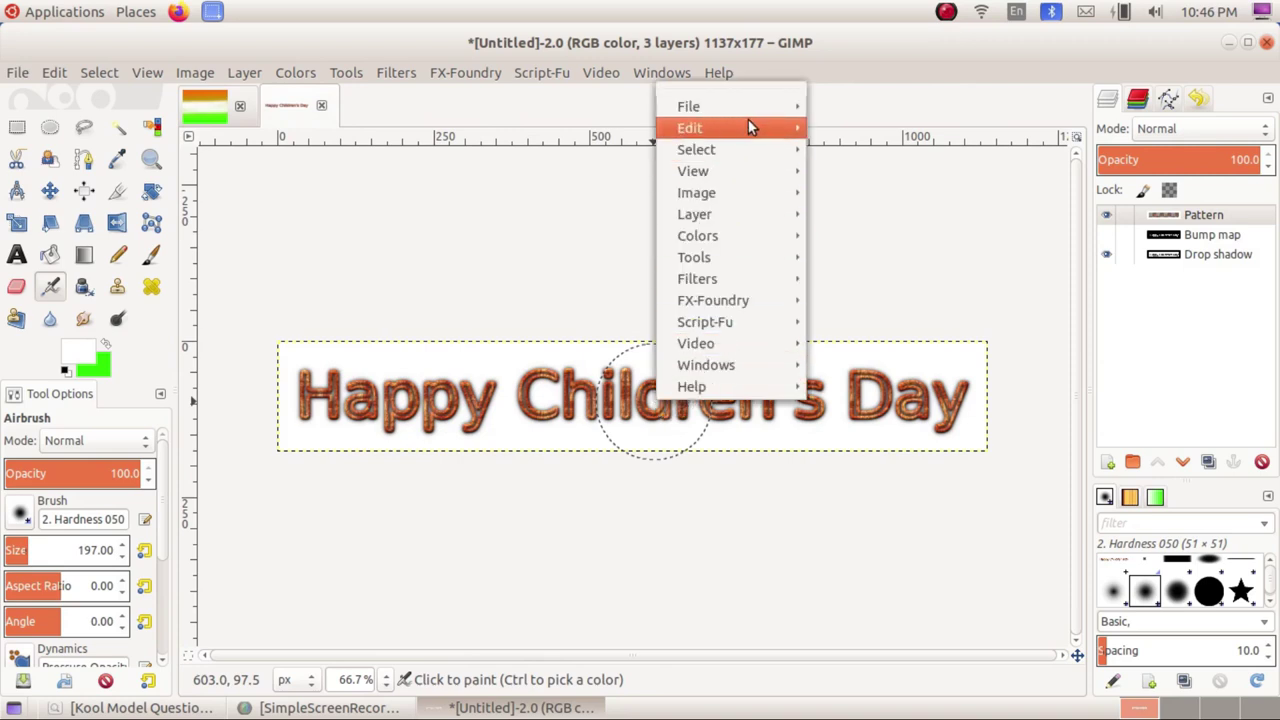
{"action": "mouse_move", "coordinate": [690, 128]}
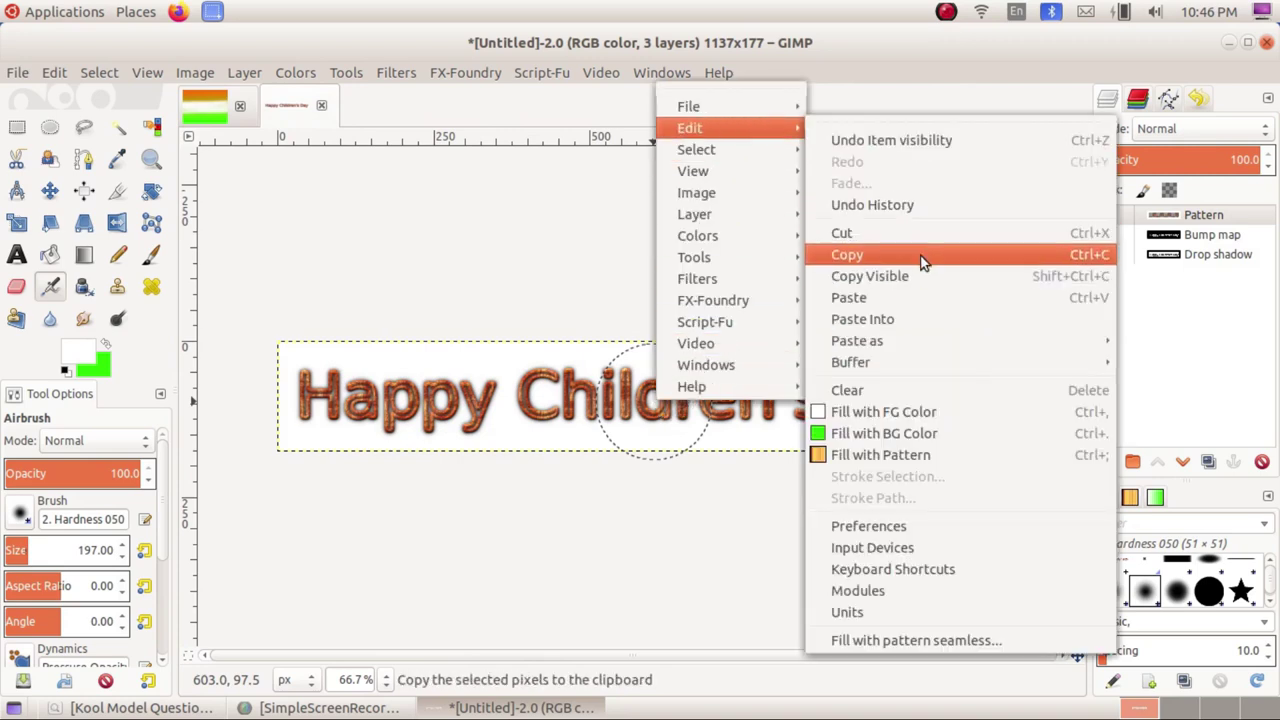
{"action": "left_click", "coordinate": [922, 256]}
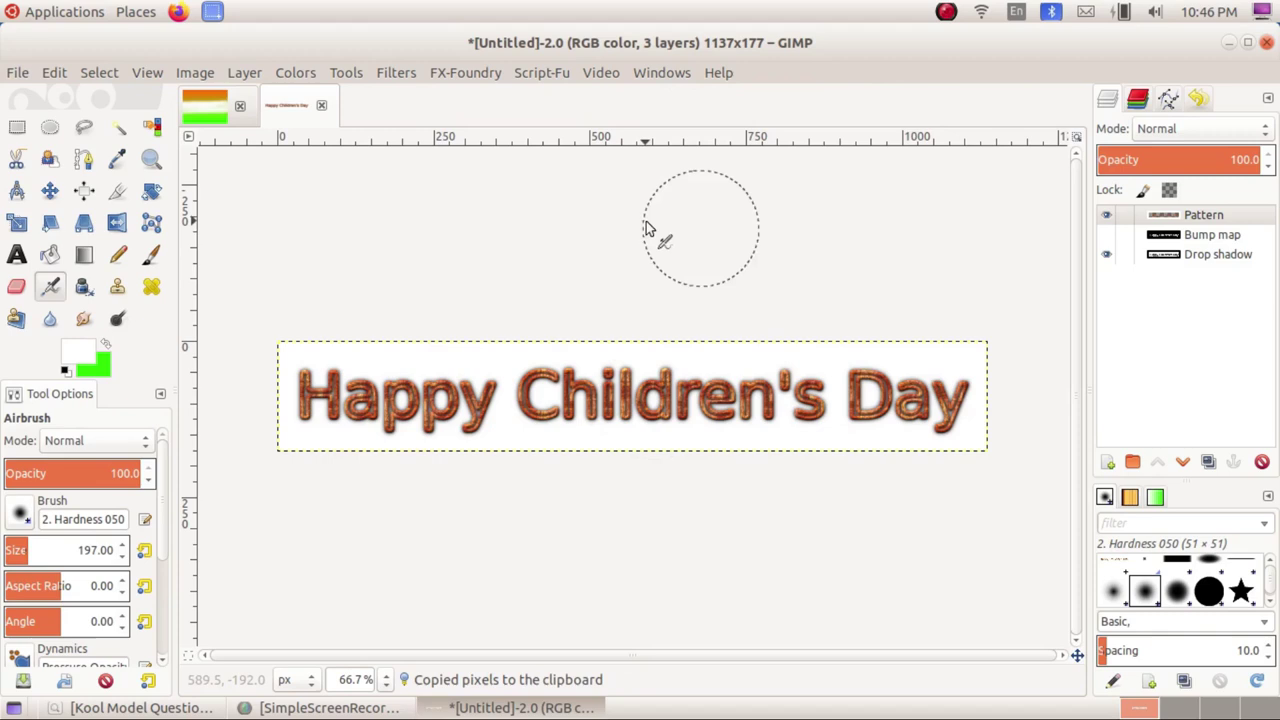
{"action": "left_click", "coordinate": [210, 106]}
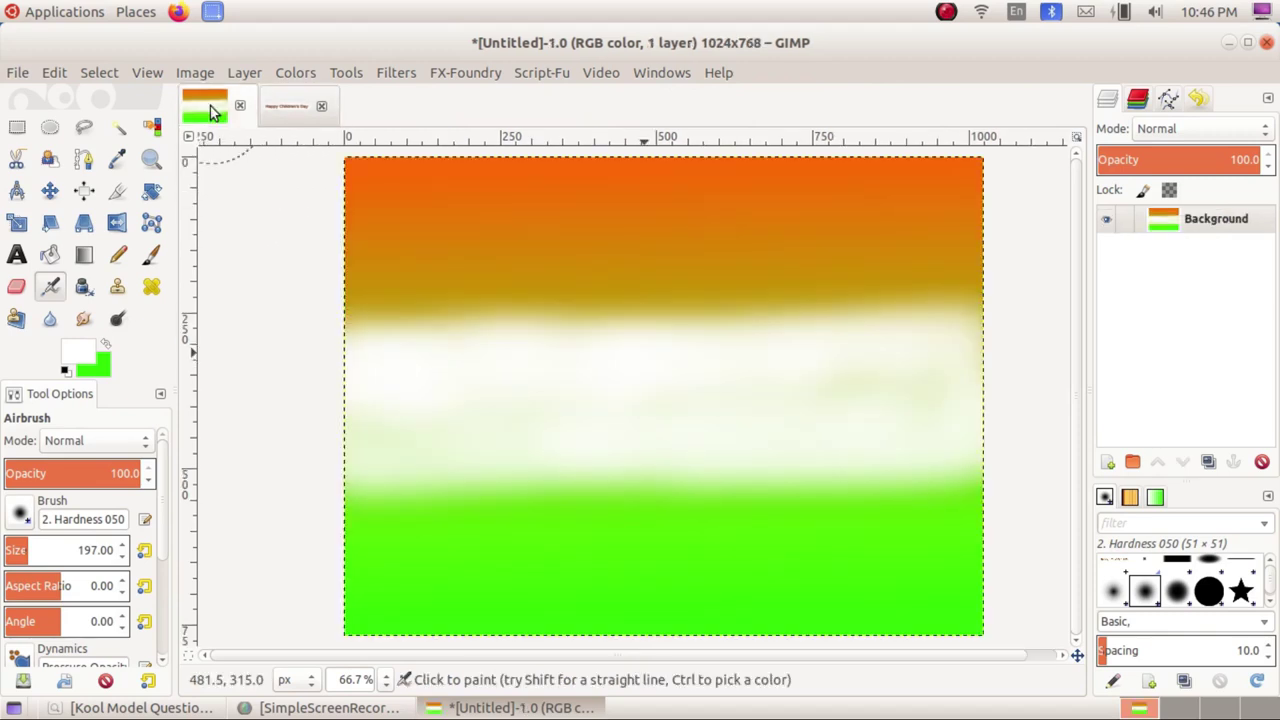
{"action": "right_click", "coordinate": [512, 357]}
{"action": "mouse_move", "coordinate": [548, 400]}
{"action": "left_click", "coordinate": [745, 365]}
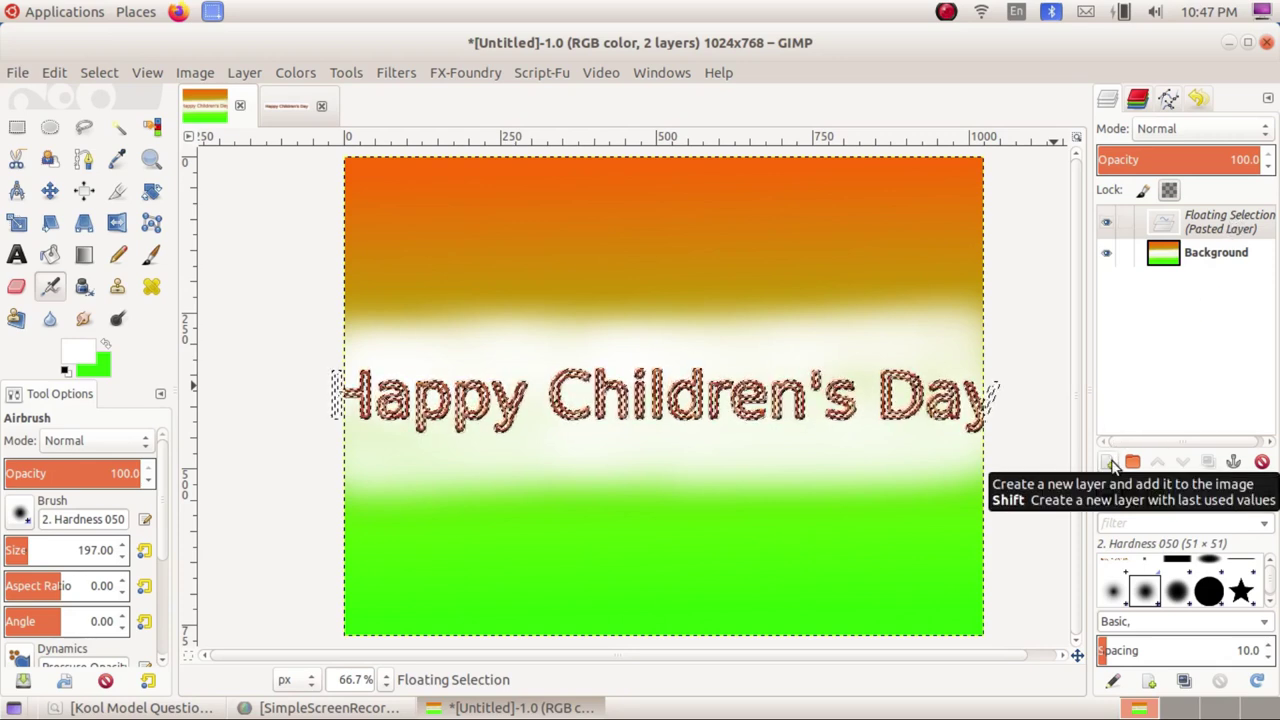
Step: Make the pasted logo a new layer and scale it to about 905×159 px
{"action": "left_click", "coordinate": [1110, 462]}
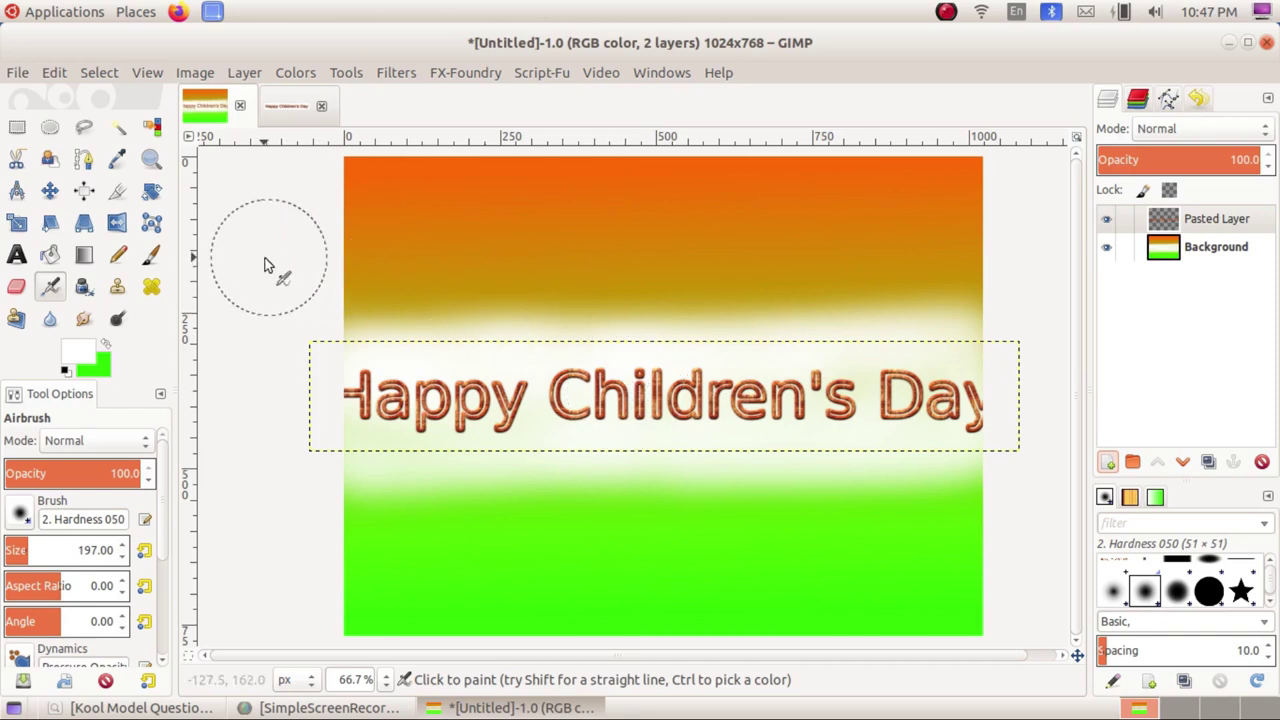
{"action": "left_click", "coordinate": [18, 223]}
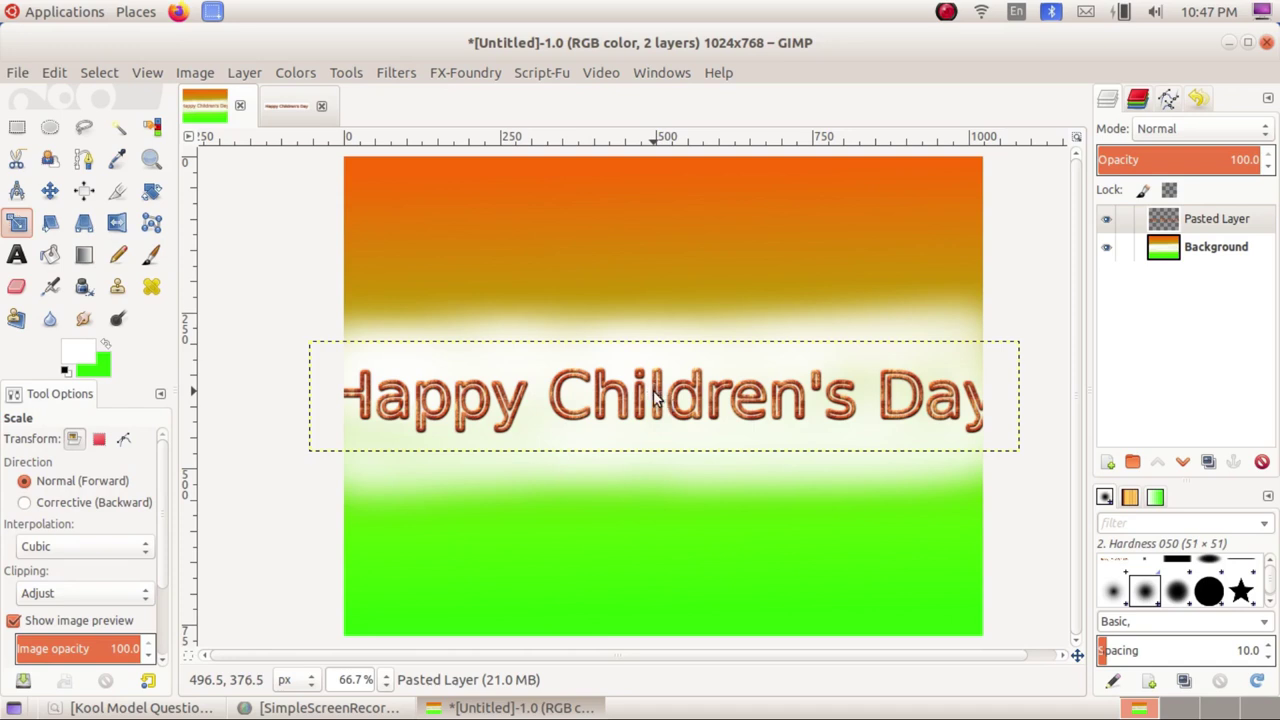
{"action": "left_click", "coordinate": [655, 398]}
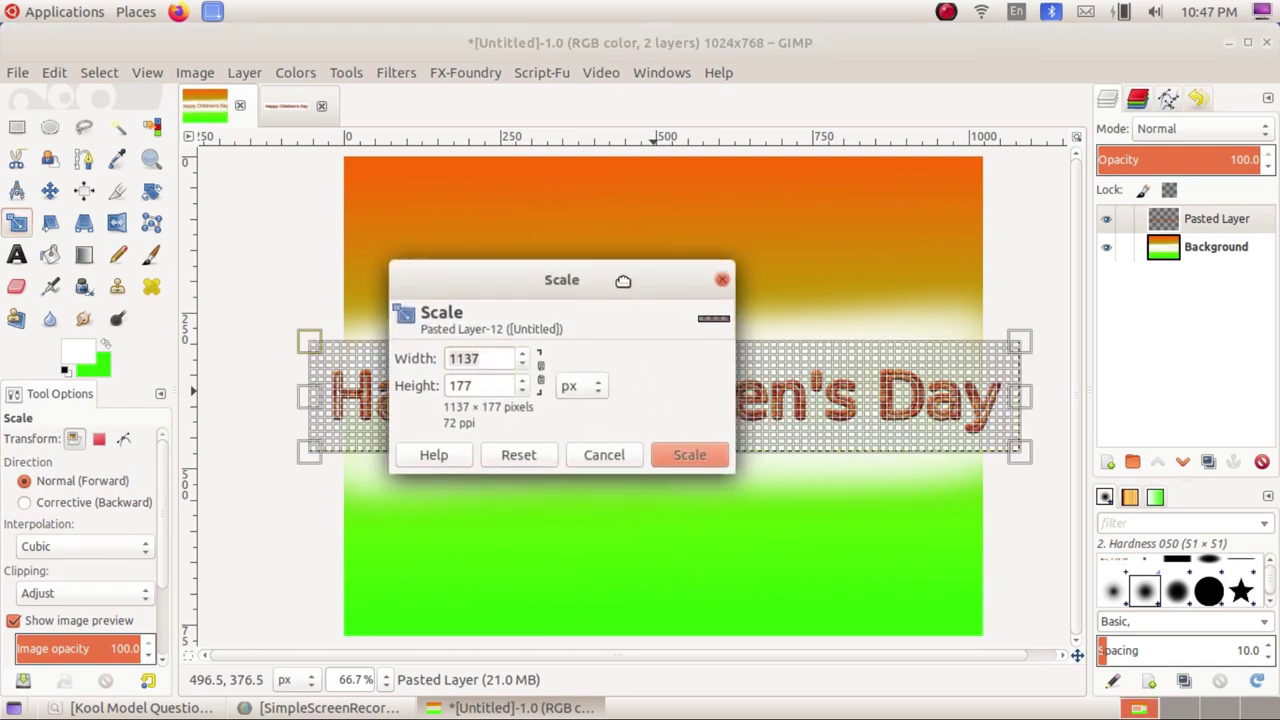
{"action": "mouse_move", "coordinate": [626, 284]}
{"action": "left_mouse_down"}
{"action": "mouse_move", "coordinate": [527, 206]}
{"action": "mouse_move", "coordinate": [298, 150]}
{"action": "left_mouse_up"}
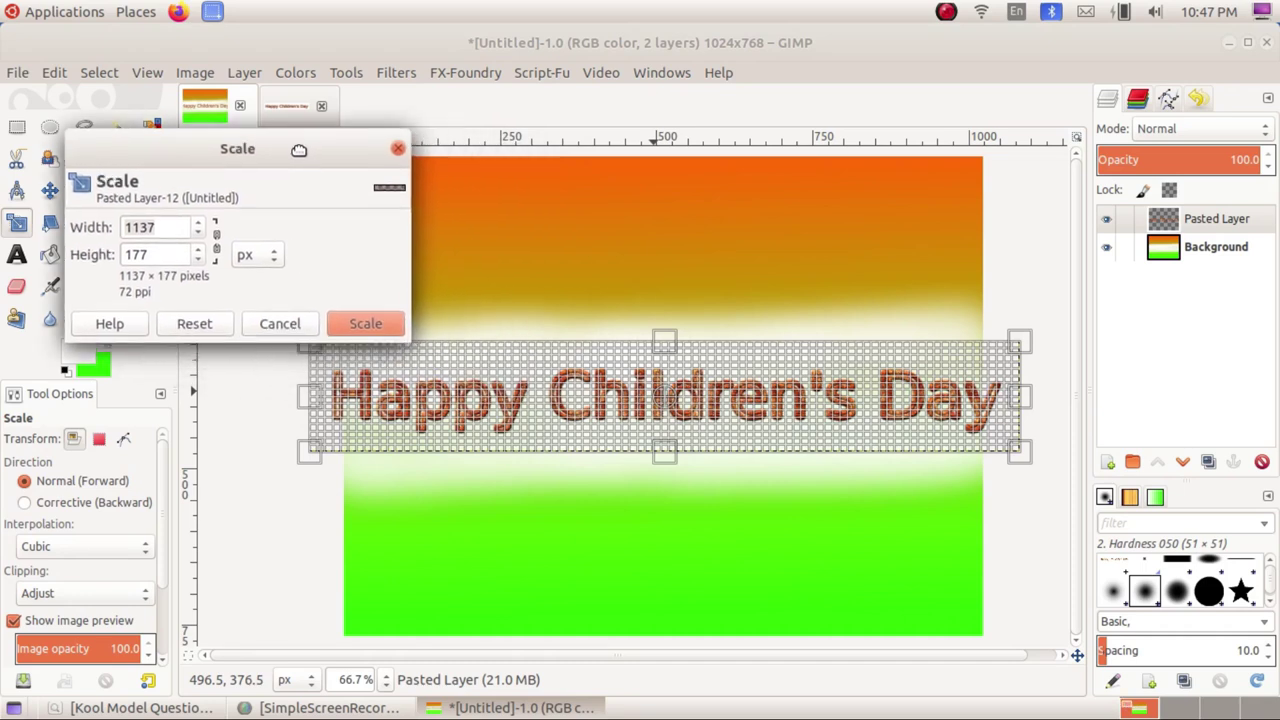
{"action": "left_click_drag", "start_coordinate": [870, 370], "coordinate": [851, 268]}
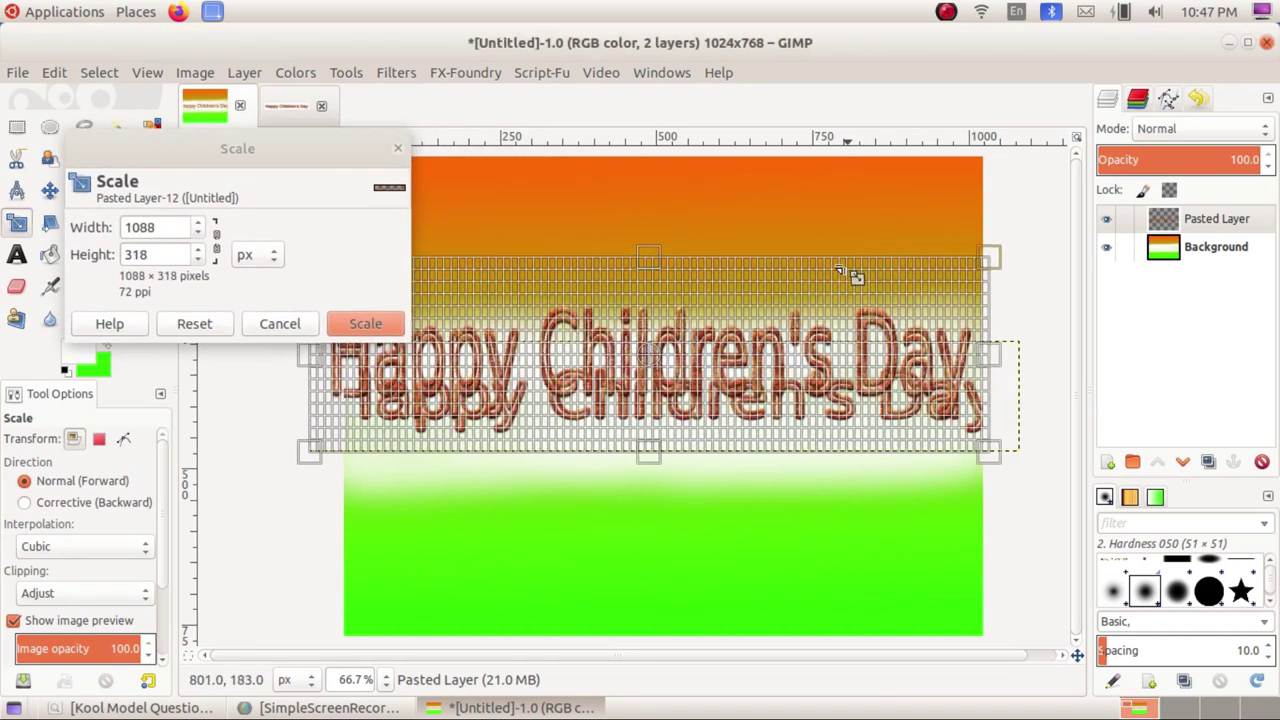
{"action": "mouse_move", "coordinate": [628, 437]}
{"action": "left_mouse_down"}
{"action": "mouse_move", "coordinate": [672, 317]}
{"action": "mouse_move", "coordinate": [740, 347]}
{"action": "left_mouse_up"}
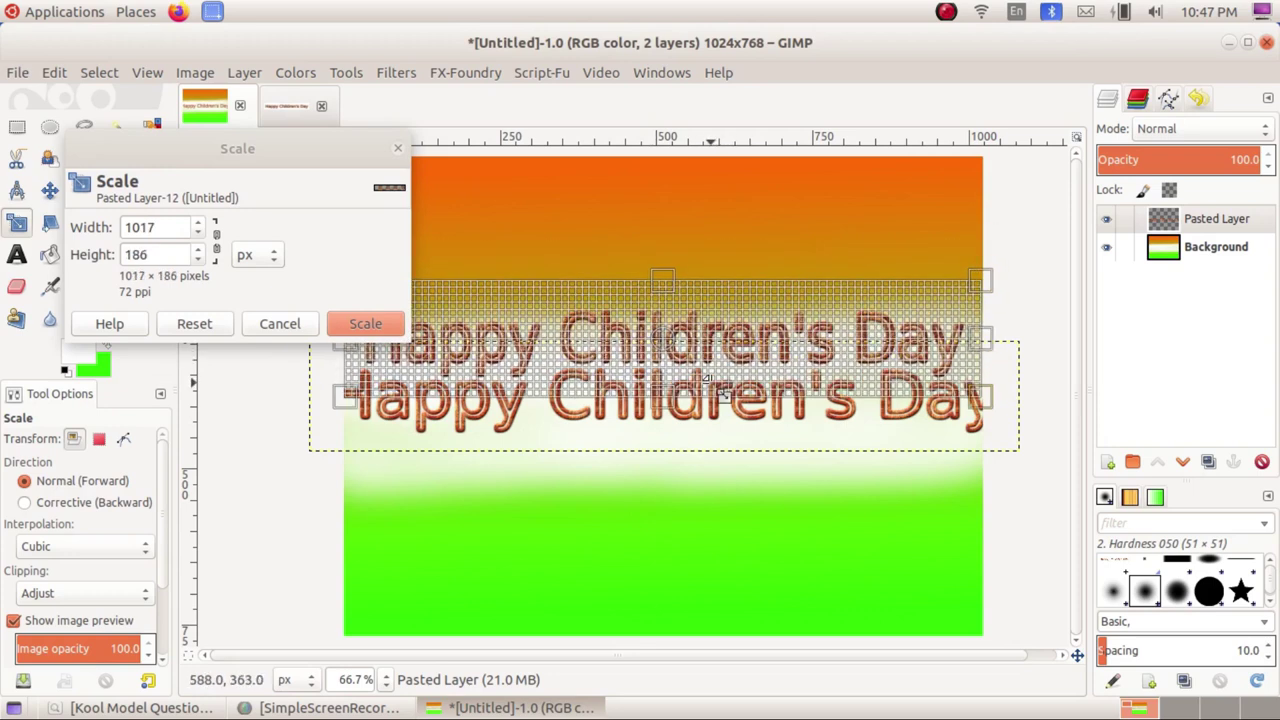
{"action": "left_click_drag", "start_coordinate": [900, 365], "coordinate": [449, 376]}
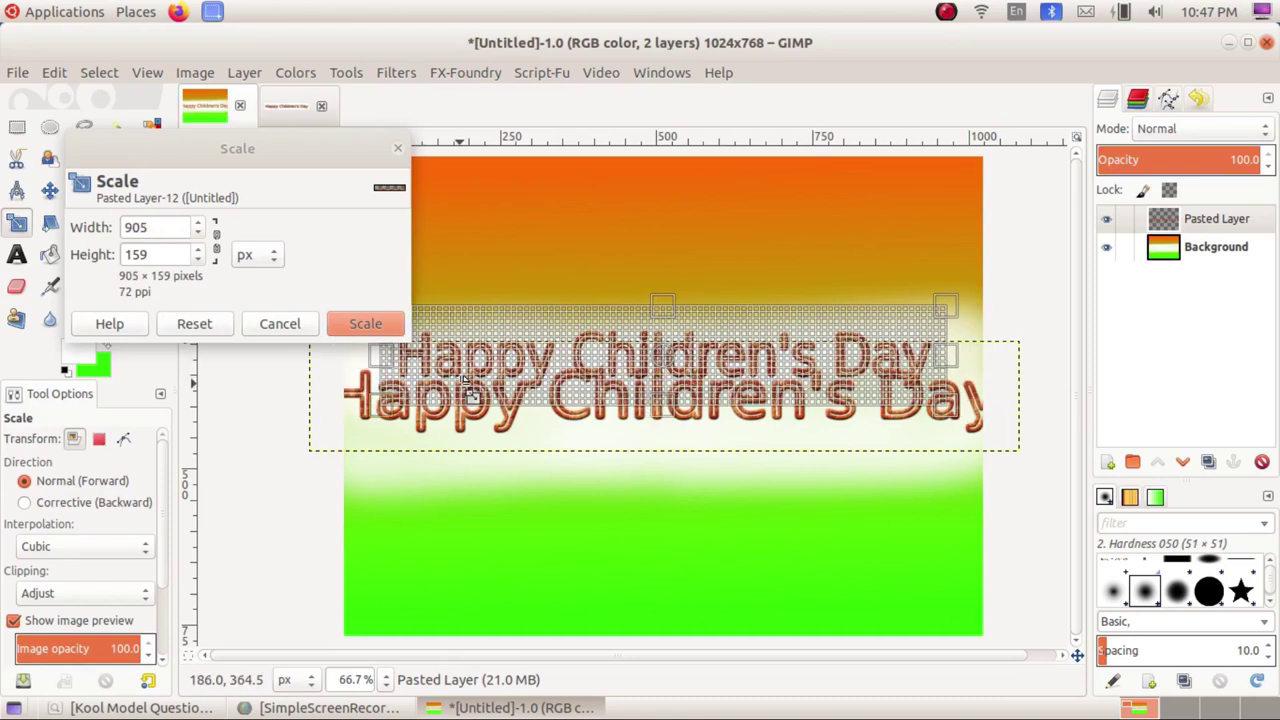
{"action": "left_click", "coordinate": [365, 324]}
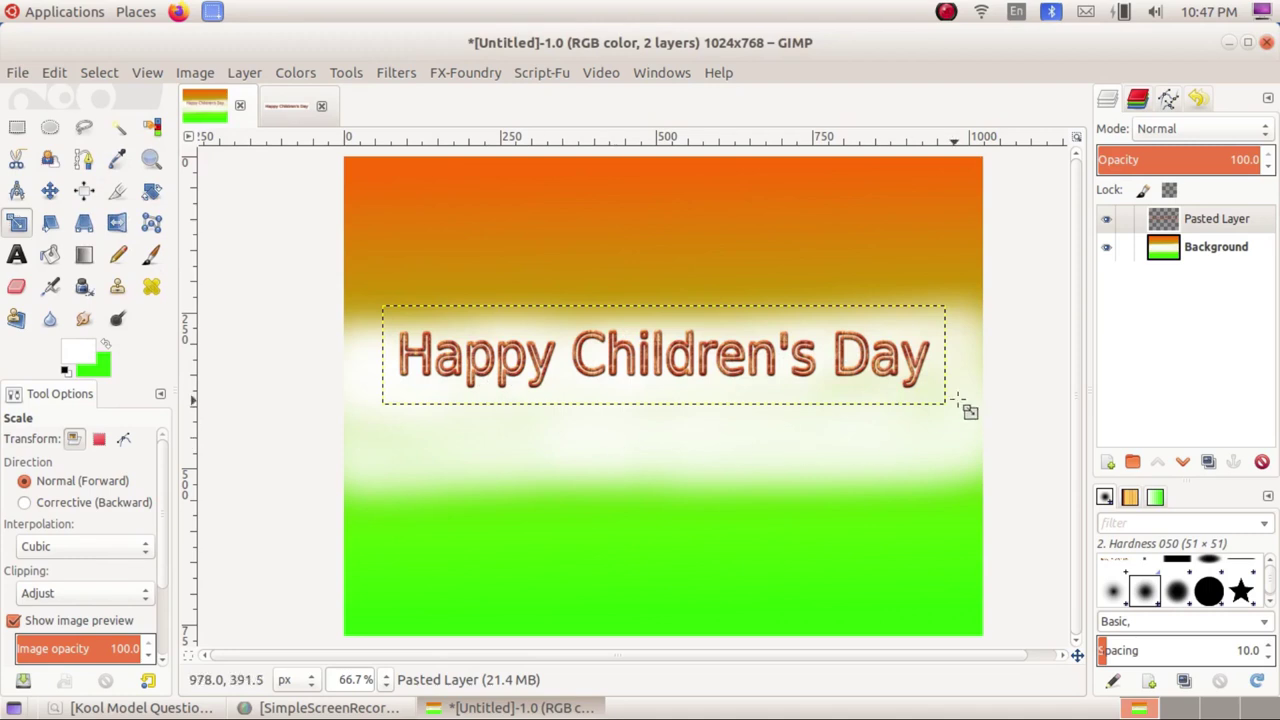
{"action": "left_click", "coordinate": [1205, 250]}
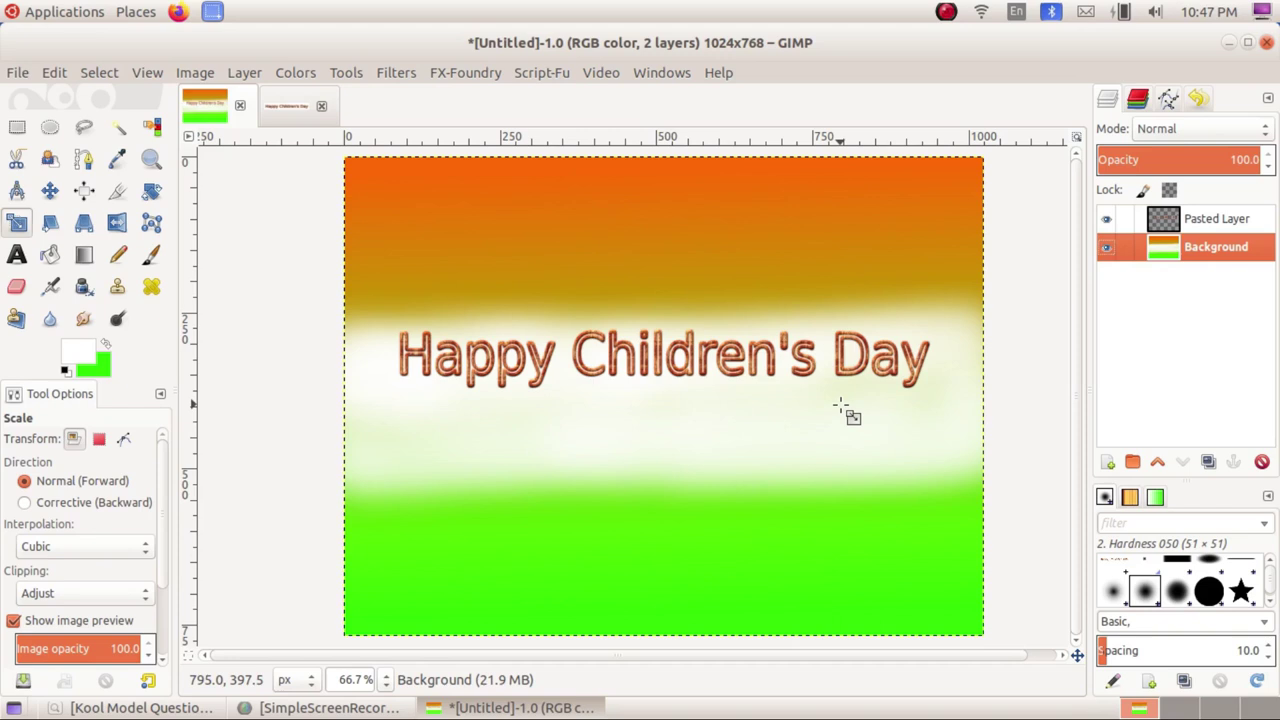
{"action": "left_click", "coordinate": [140, 707]}
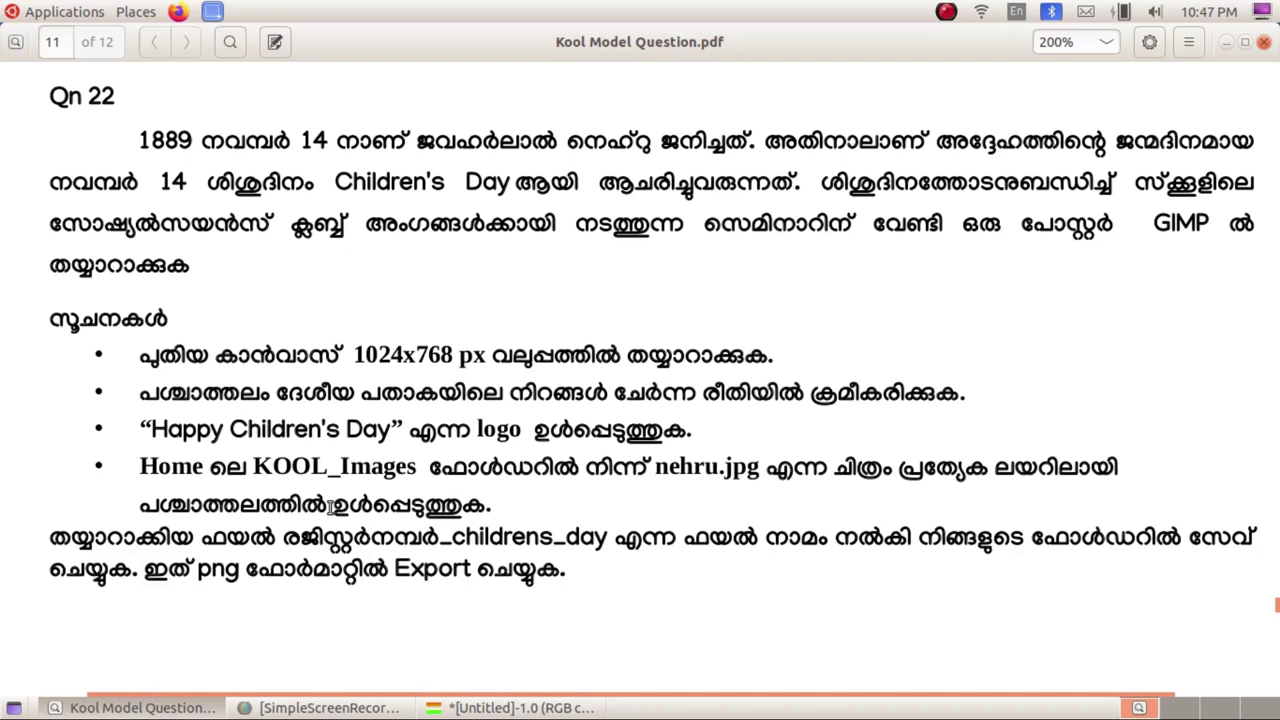
{"action": "left_click", "coordinate": [140, 707]}
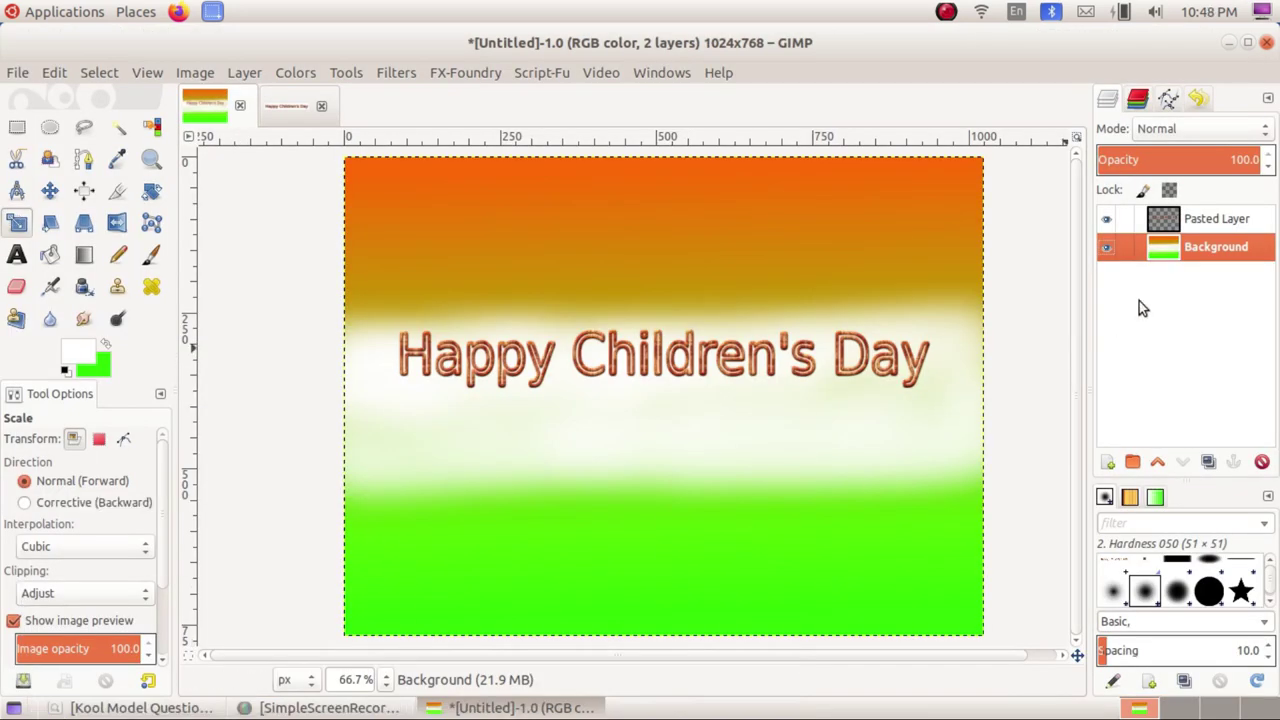
{"action": "left_click", "coordinate": [1223, 220]}
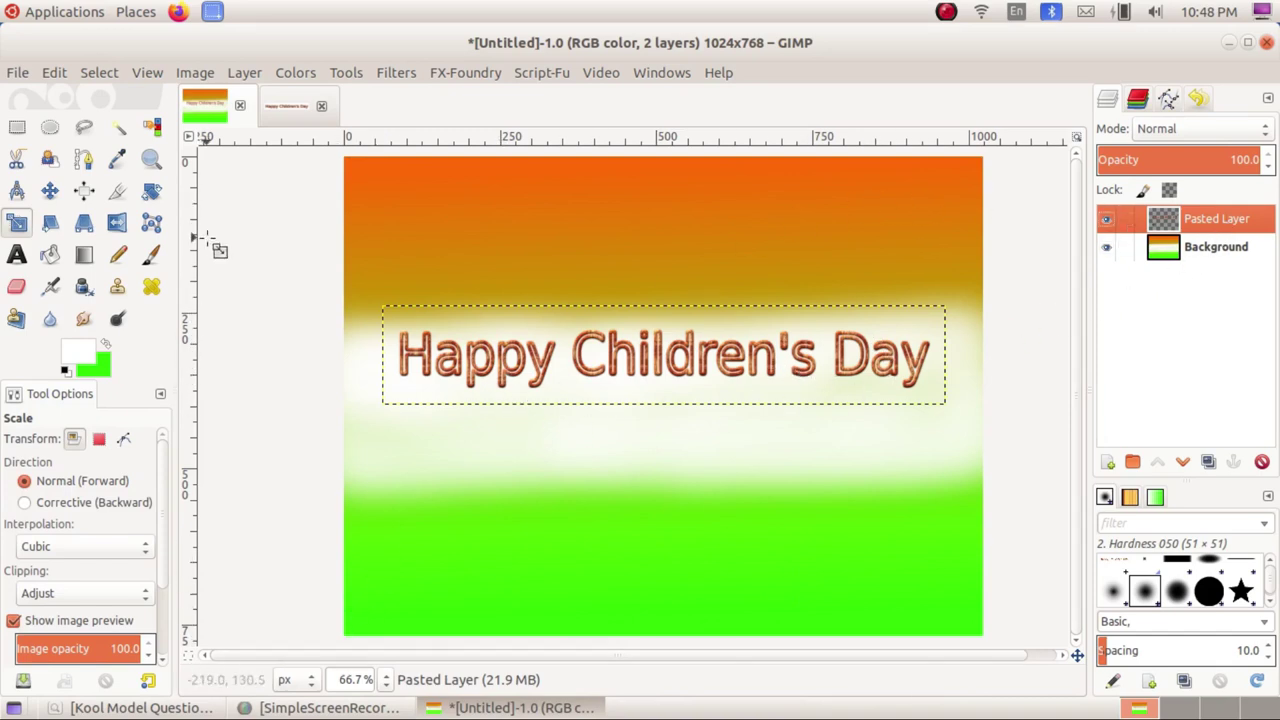
Step: Open nehru.jpg from the KOOL_Images folder as a new image
{"action": "left_click", "coordinate": [17, 73]}
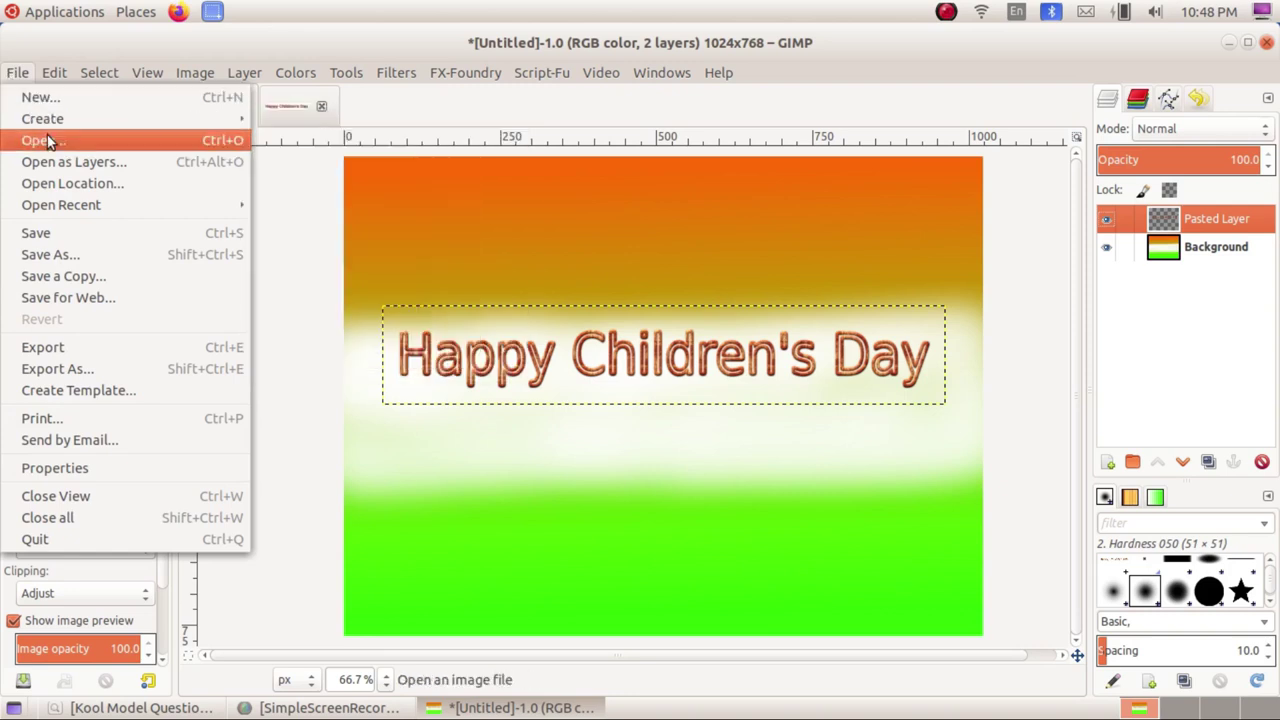
{"action": "left_click", "coordinate": [47, 140]}
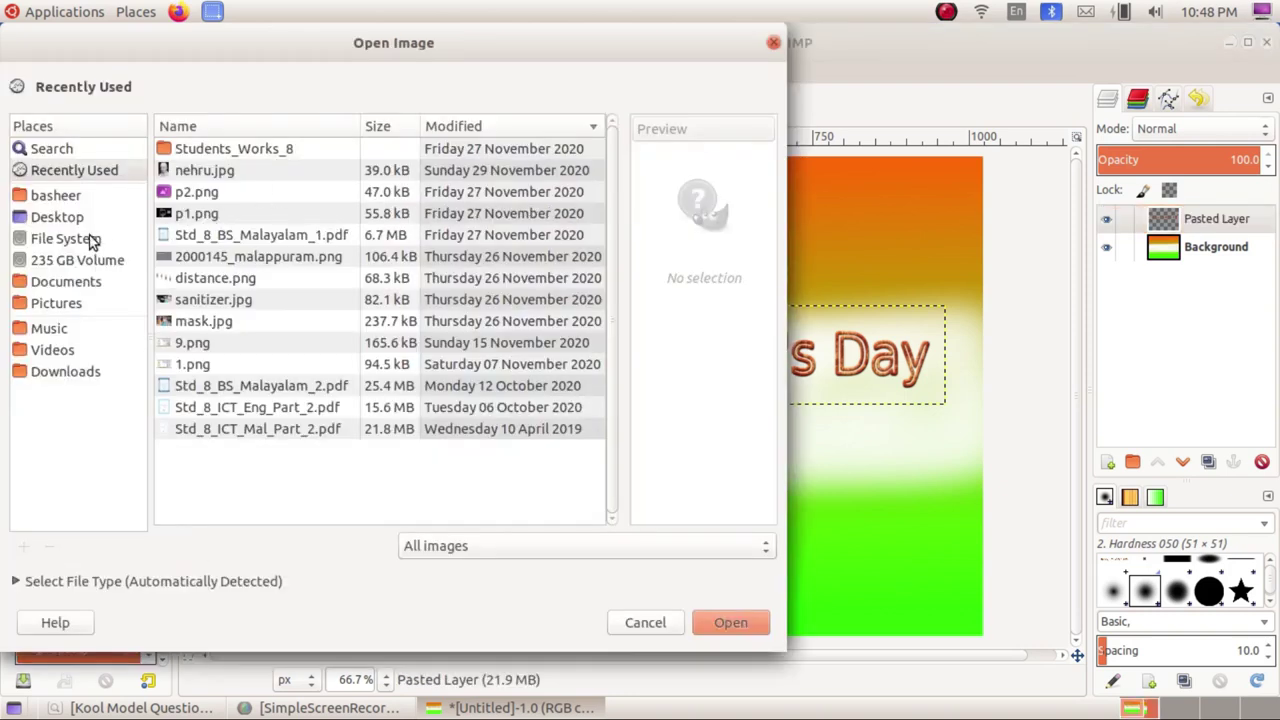
{"action": "left_click", "coordinate": [84, 196]}
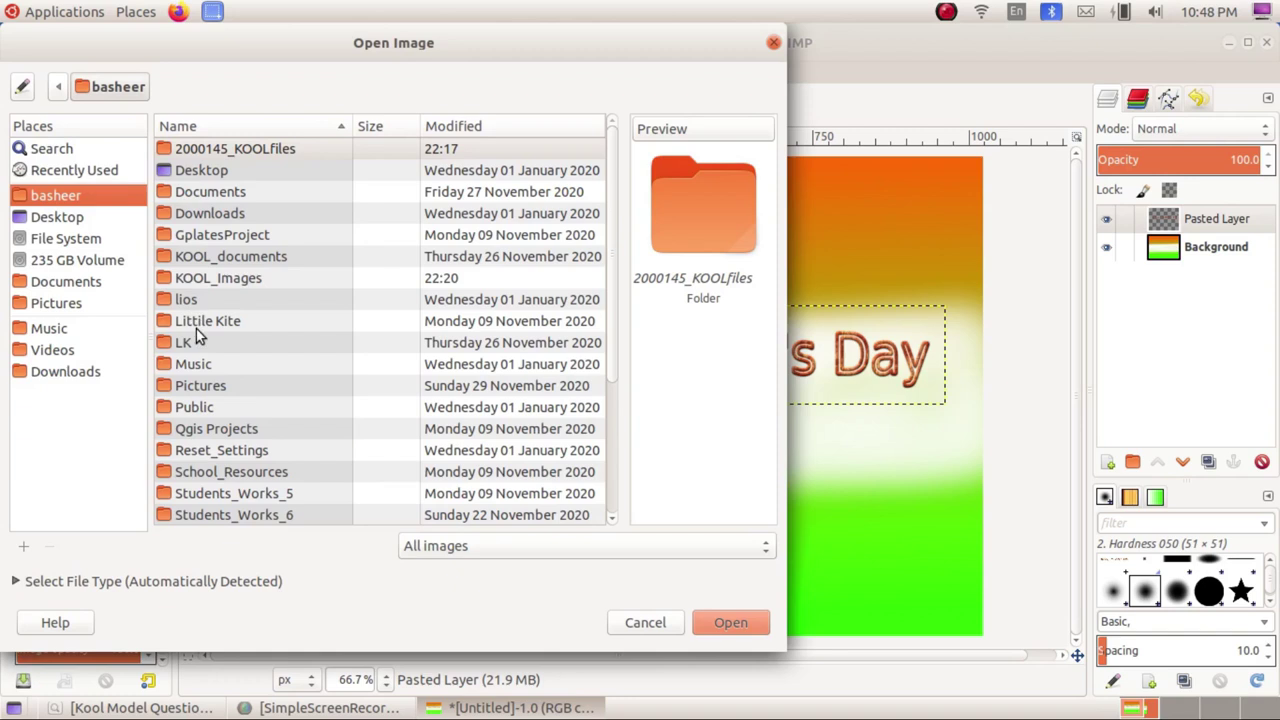
{"action": "double_click", "coordinate": [226, 279]}
{"action": "left_click", "coordinate": [226, 280]}
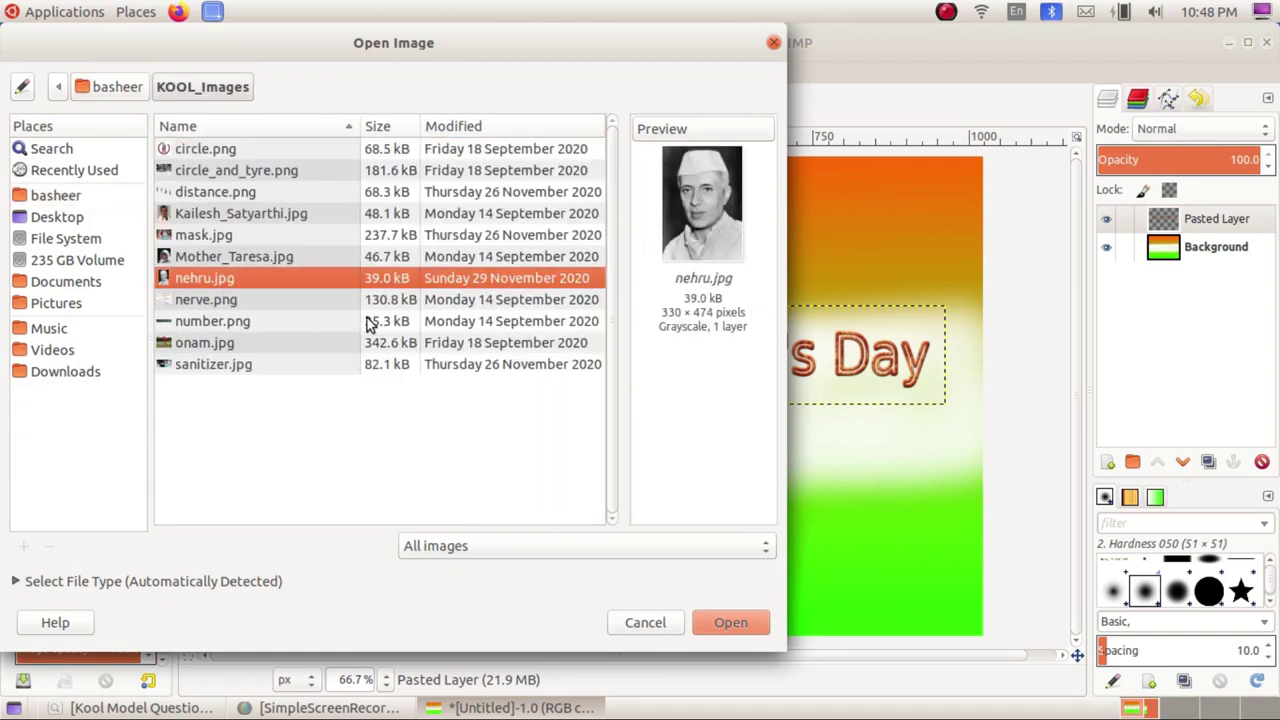
{"action": "left_click", "coordinate": [730, 622]}
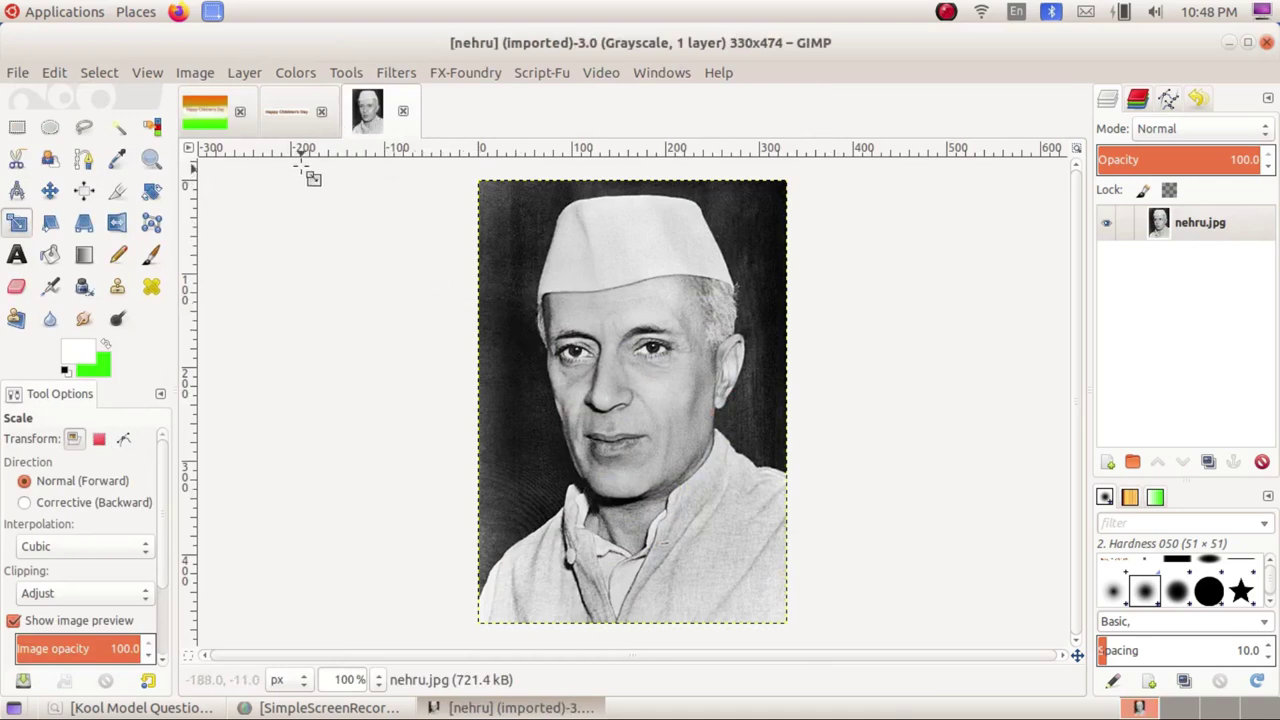
Step: Copy the Nehru photo to the clipboard and switch back to the Untitled poster
{"action": "left_click", "coordinate": [289, 115]}
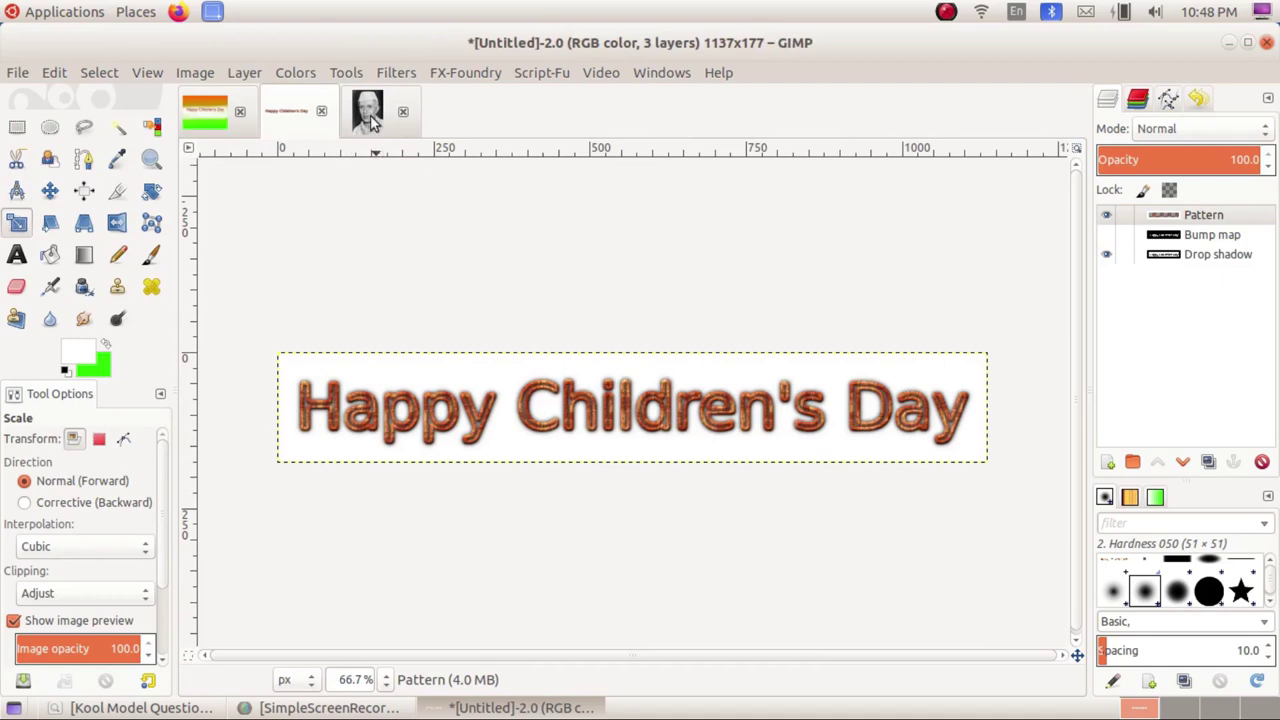
{"action": "left_click", "coordinate": [370, 116]}
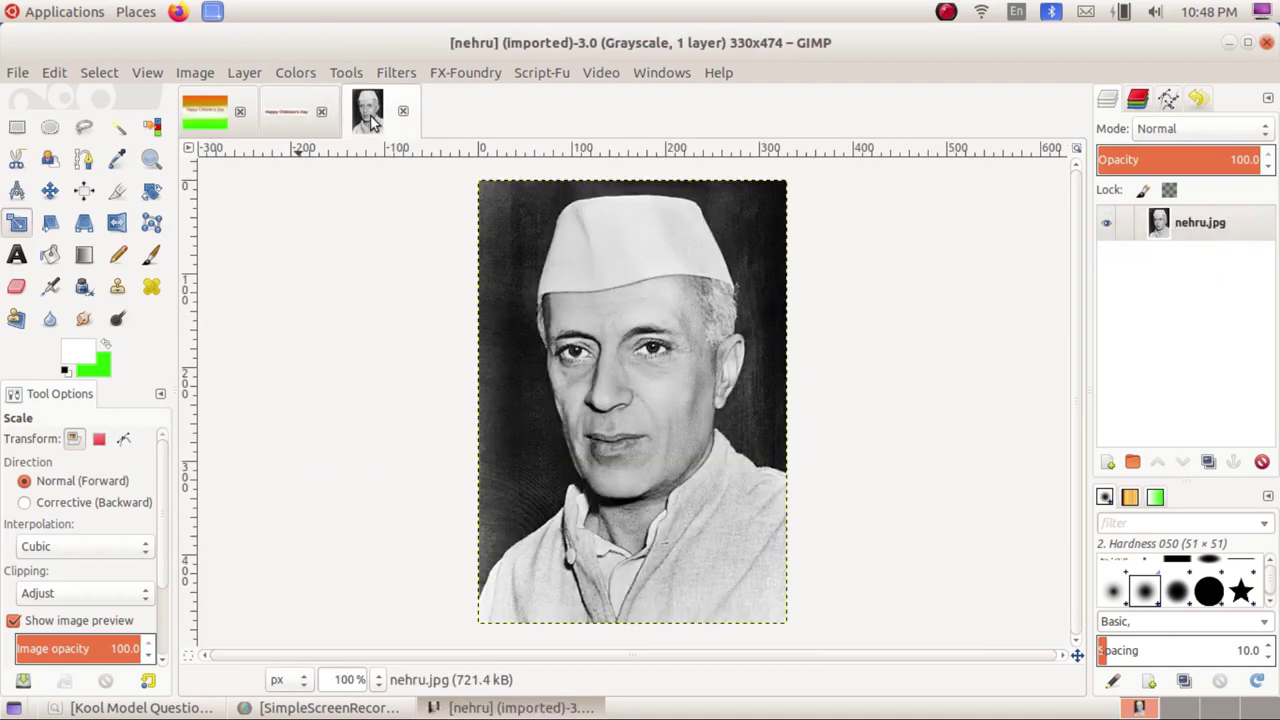
{"action": "right_click", "coordinate": [622, 348]}
{"action": "mouse_move", "coordinate": [657, 393]}
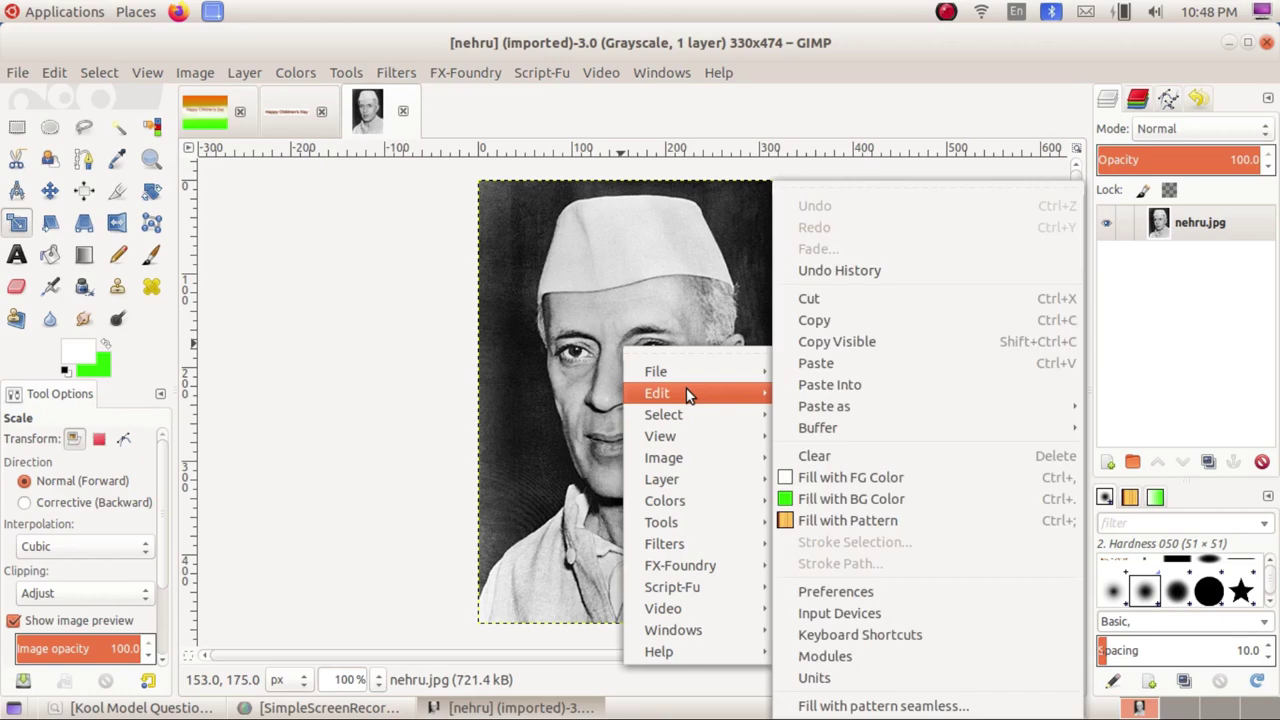
{"action": "left_click", "coordinate": [887, 321]}
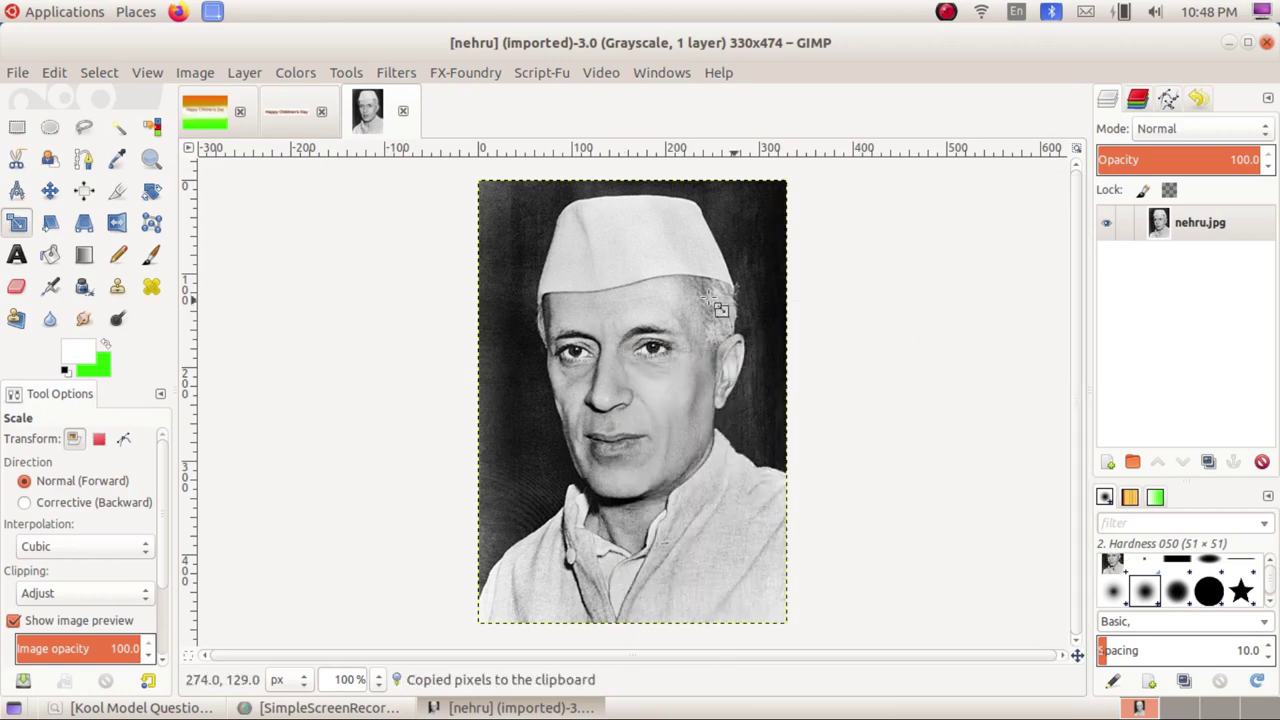
{"action": "left_click", "coordinate": [210, 119]}
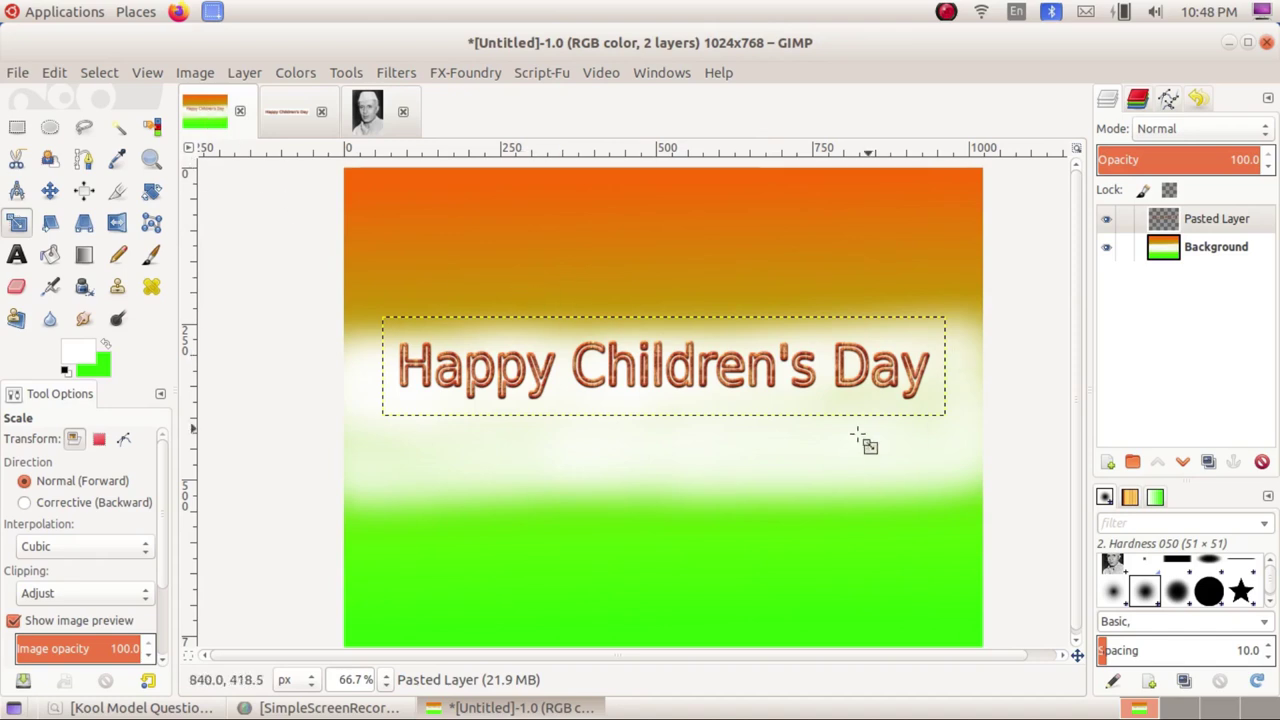
{"action": "right_click", "coordinate": [607, 453]}
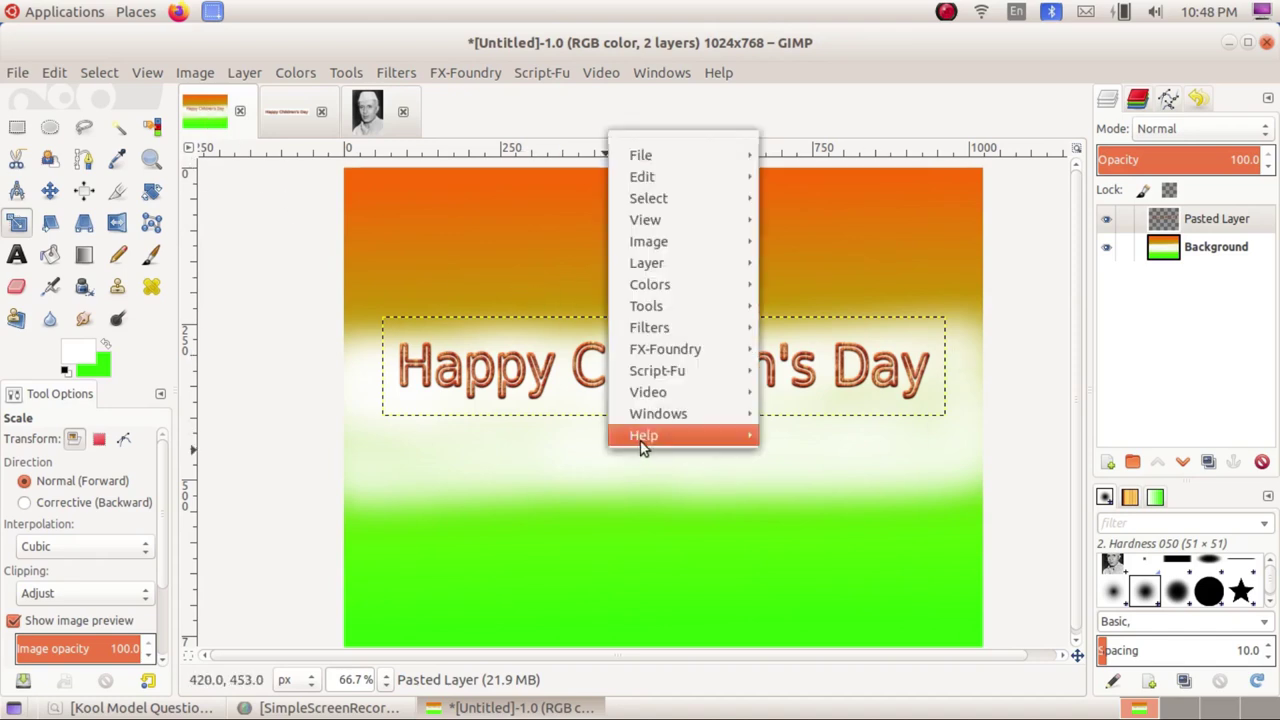
{"action": "mouse_move", "coordinate": [642, 176]}
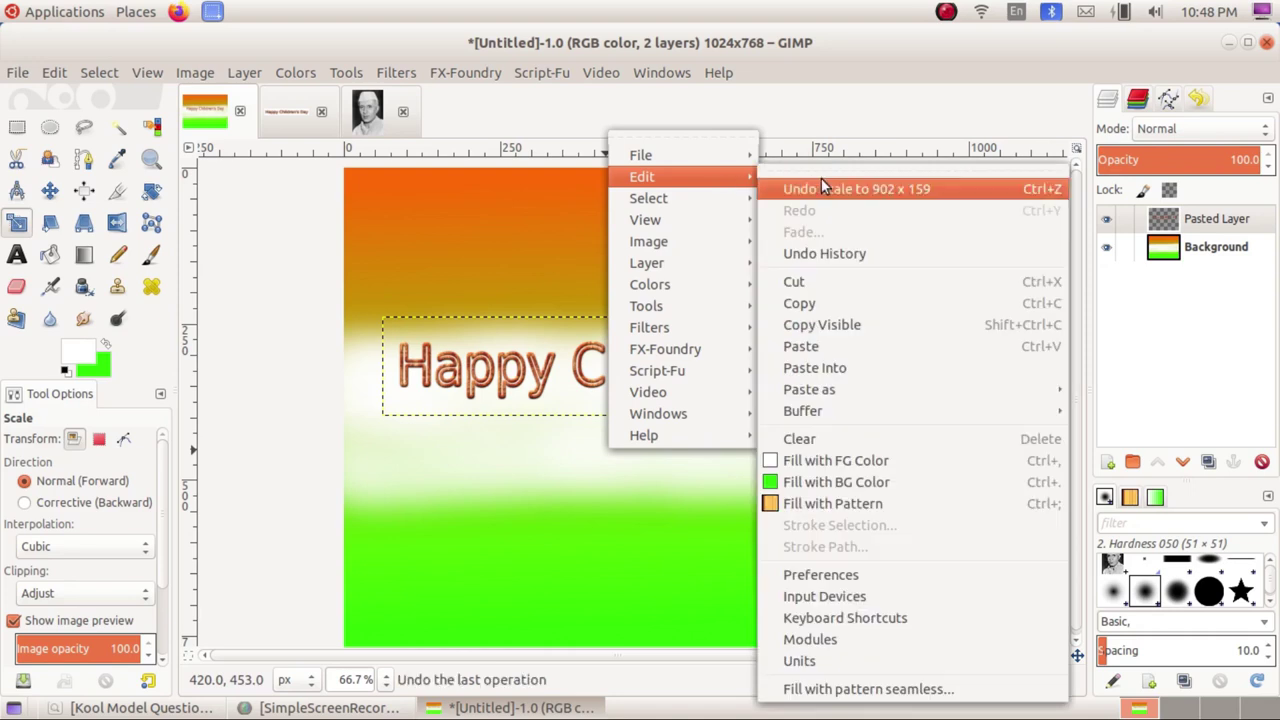
Step: Paste the Nehru photo onto the poster as a new layer named 'Nehru'
{"action": "left_click", "coordinate": [918, 350]}
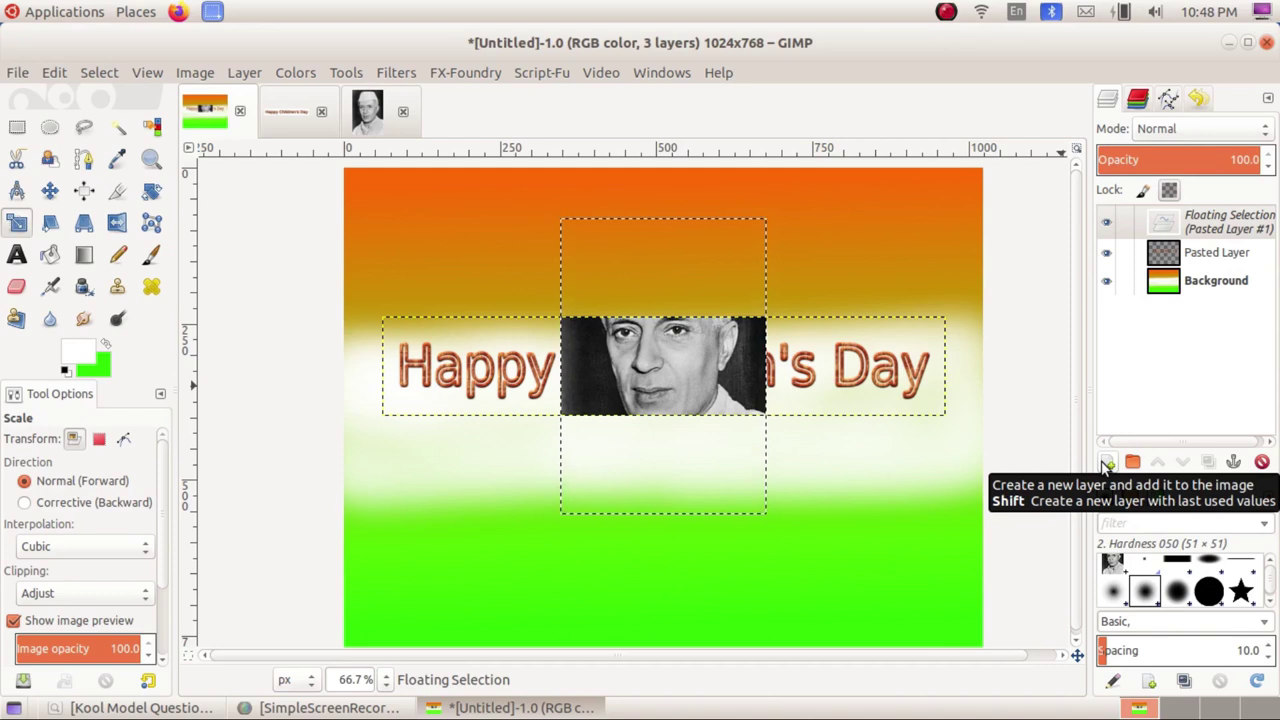
{"action": "left_click", "coordinate": [1106, 463]}
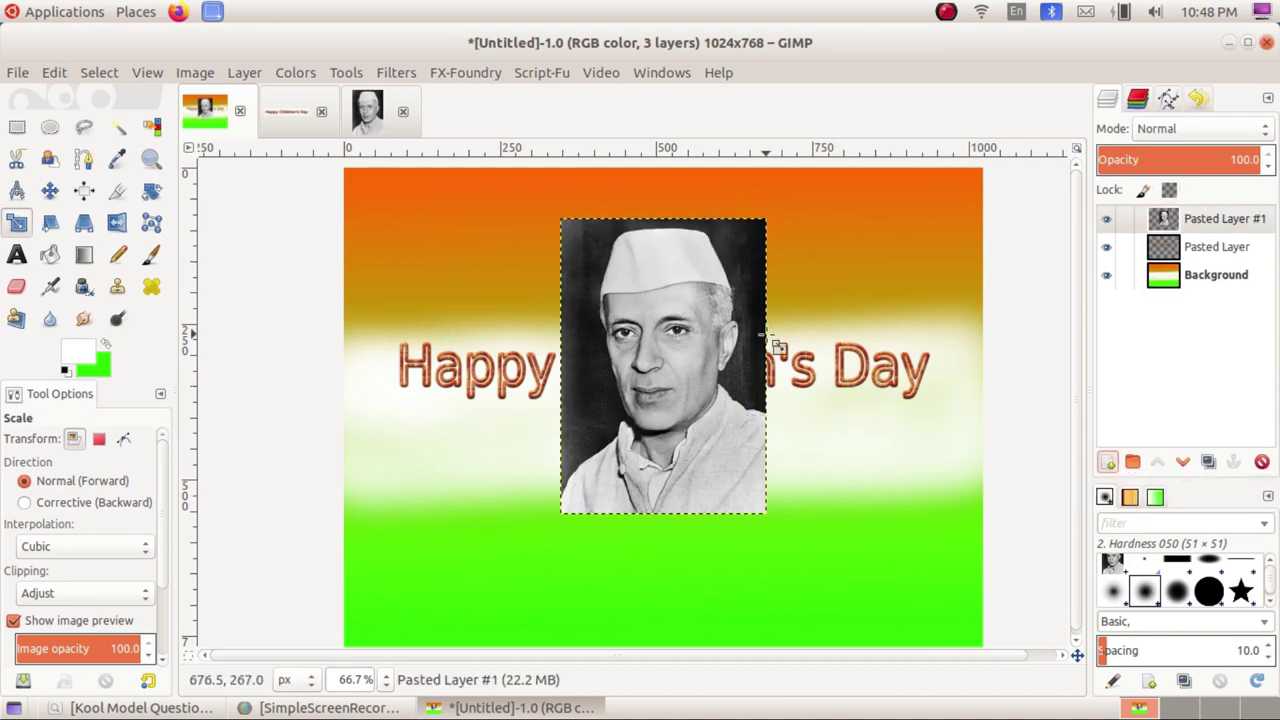
{"action": "double_click", "coordinate": [1243, 220]}
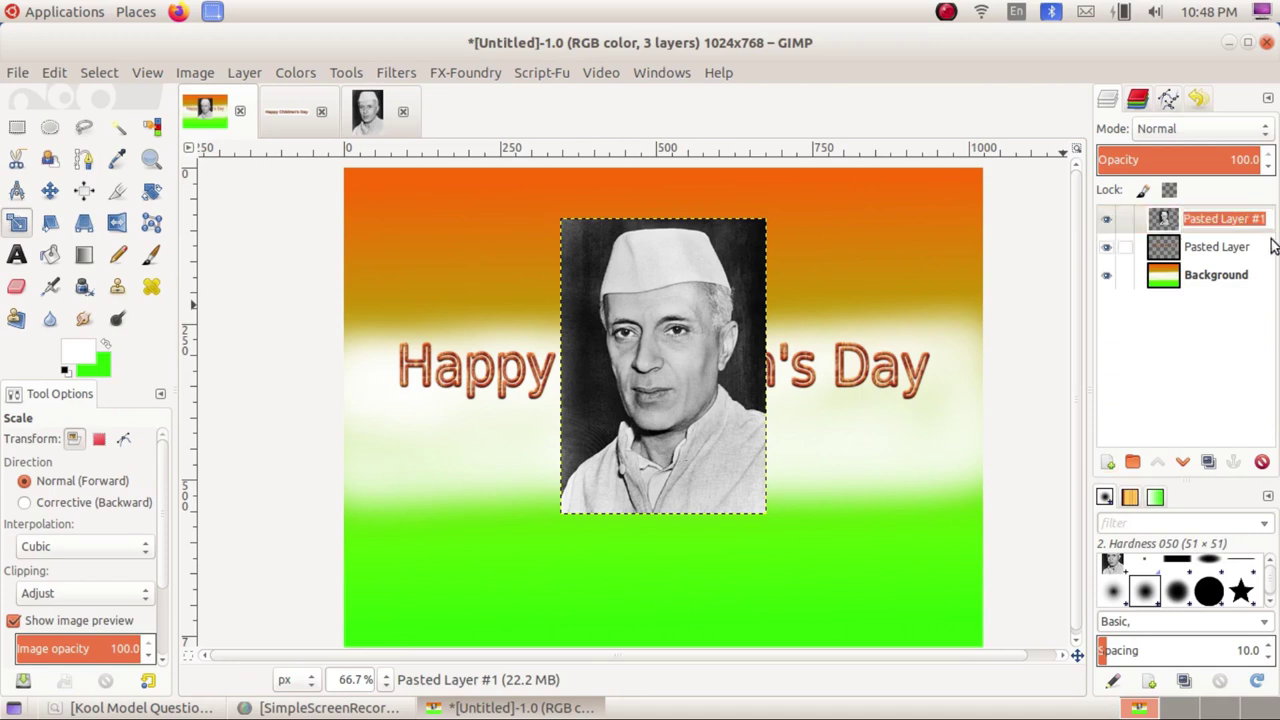
{"action": "type", "text": "Nehru"}
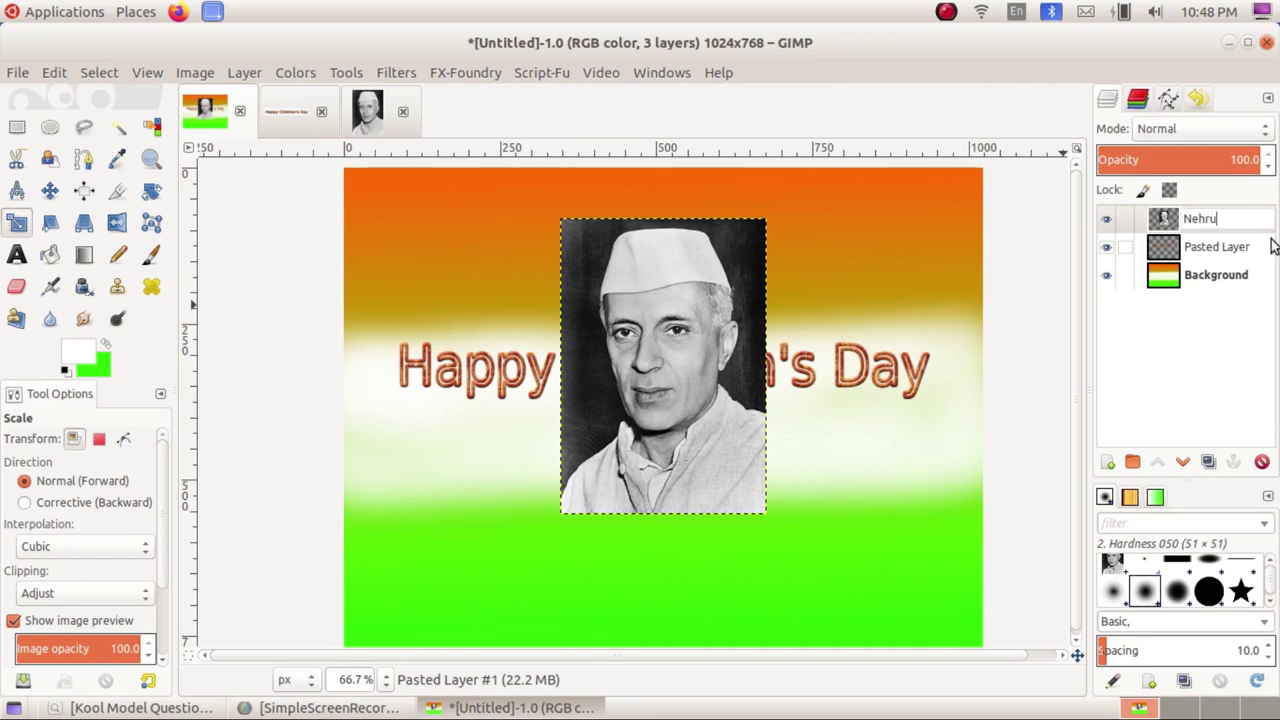
{"action": "key", "text": "Return"}
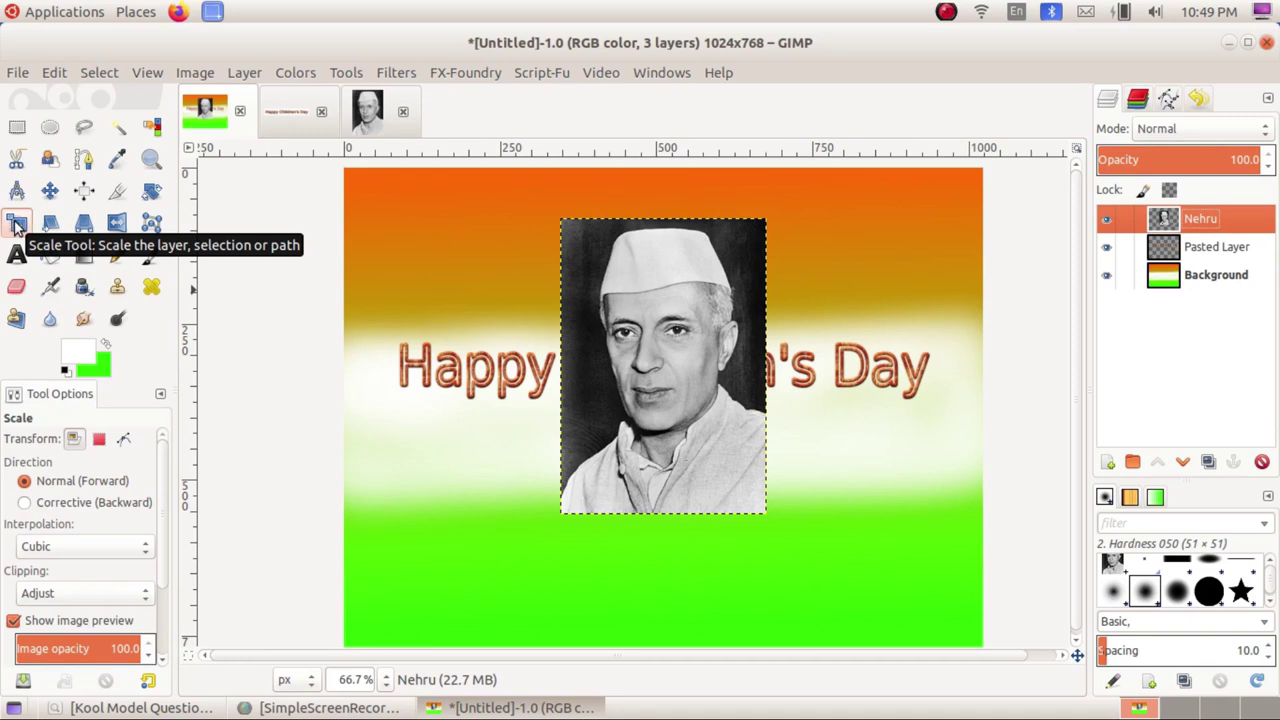
Step: Scale the Nehru layer down to 198×257 px, then select the Background layer
{"action": "left_click", "coordinate": [658, 374]}
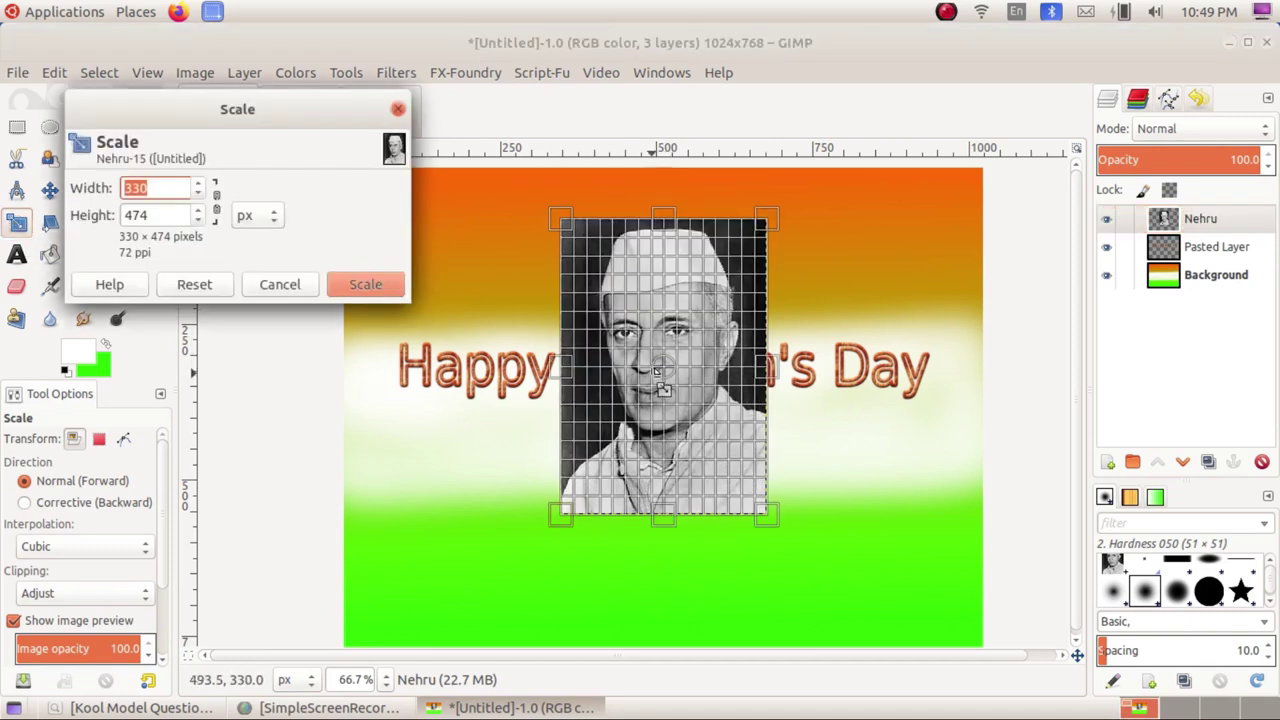
{"action": "mouse_move", "coordinate": [639, 257]}
{"action": "left_mouse_down"}
{"action": "mouse_move", "coordinate": [614, 422]}
{"action": "mouse_move", "coordinate": [688, 419]}
{"action": "mouse_move", "coordinate": [690, 470]}
{"action": "left_mouse_up"}
{"action": "left_click_drag", "start_coordinate": [703, 590], "coordinate": [702, 564]}
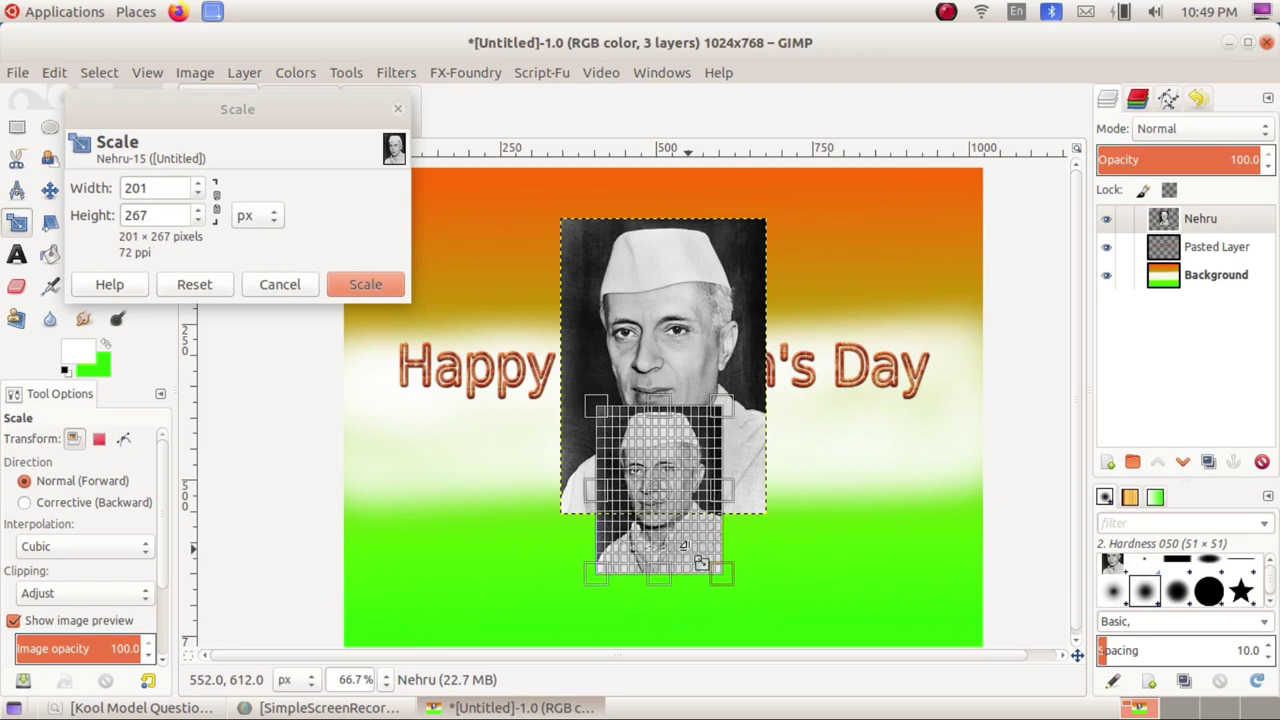
{"action": "left_click_drag", "start_coordinate": [637, 481], "coordinate": [640, 448]}
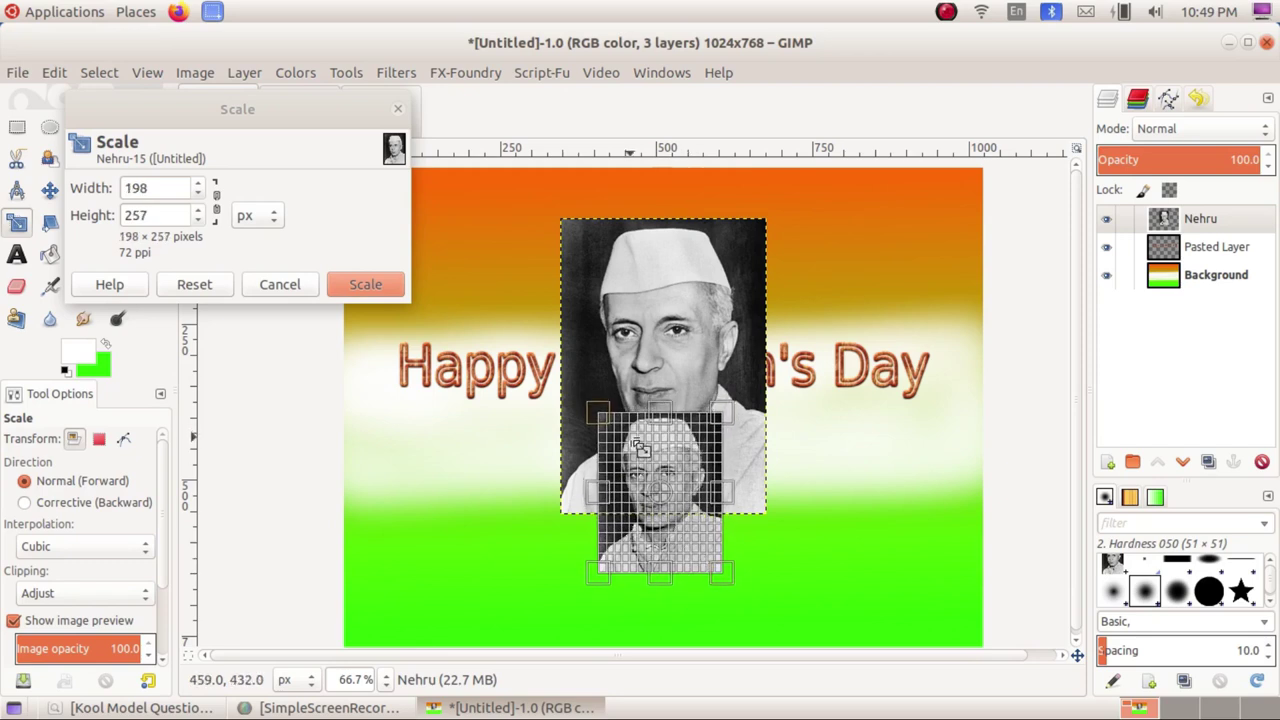
{"action": "left_click", "coordinate": [371, 286]}
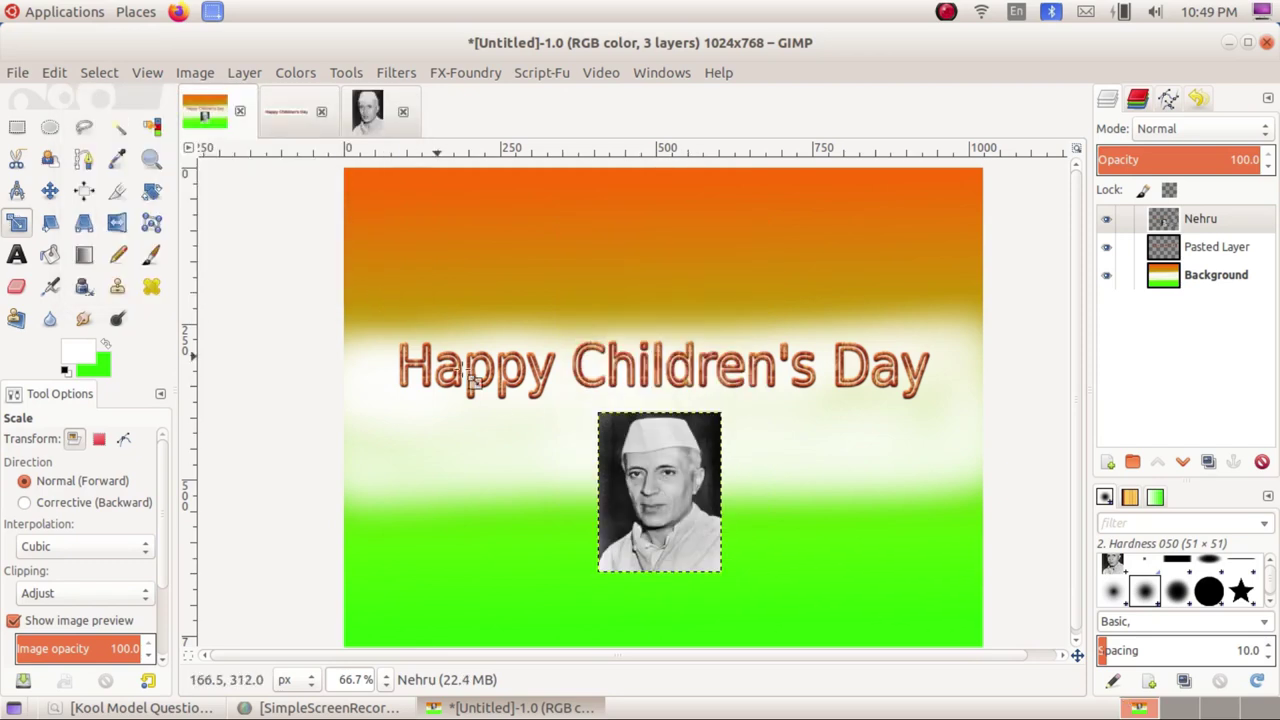
{"action": "left_click", "coordinate": [1219, 282]}
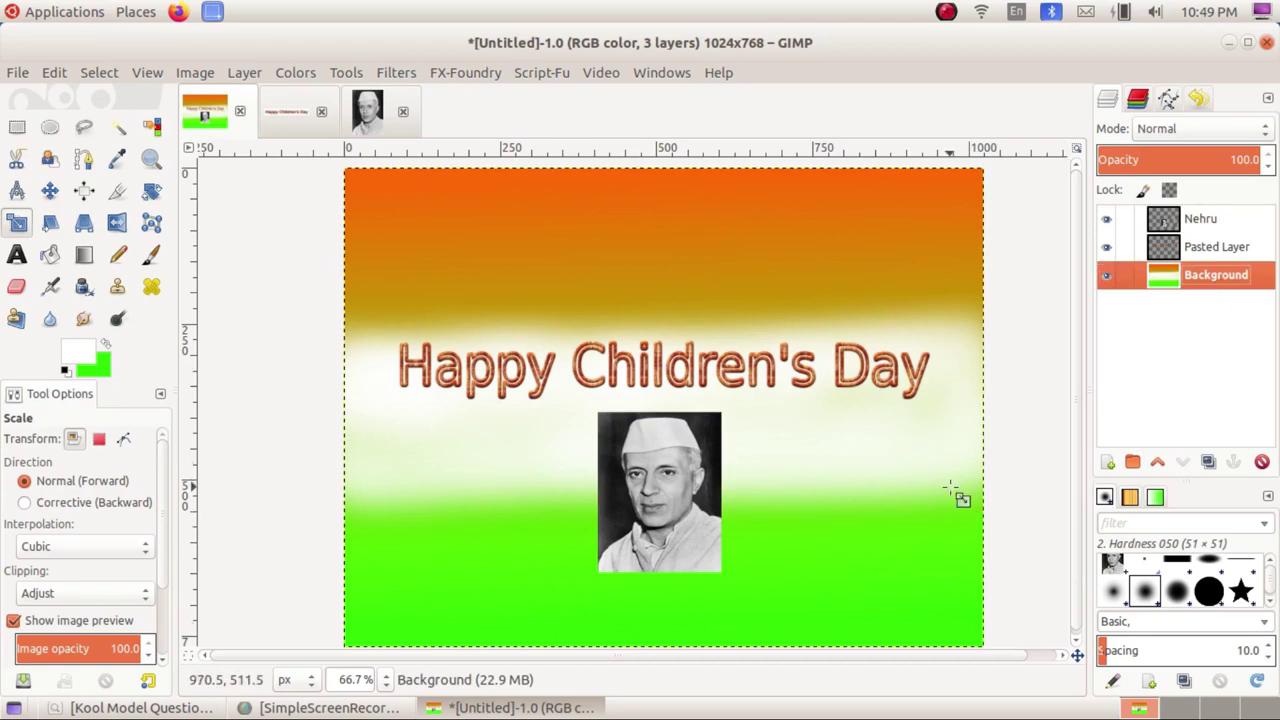
{"action": "left_click", "coordinate": [502, 710]}
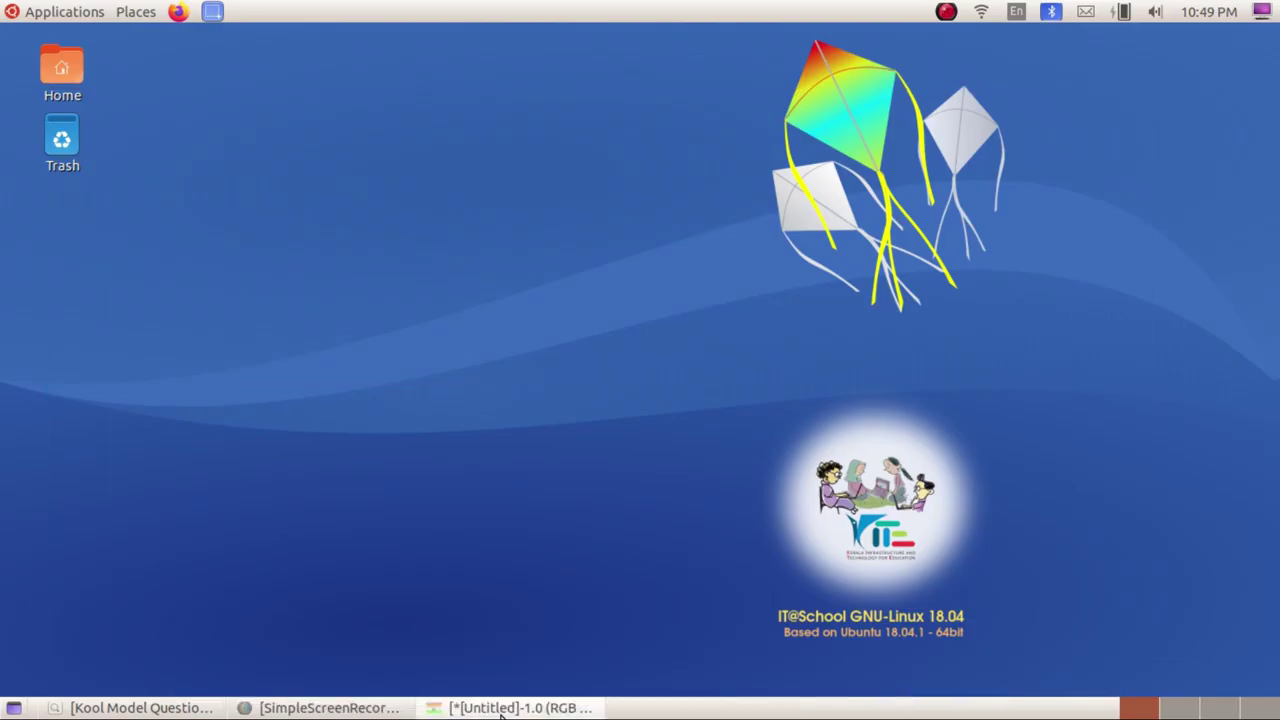
{"action": "left_click", "coordinate": [186, 708]}
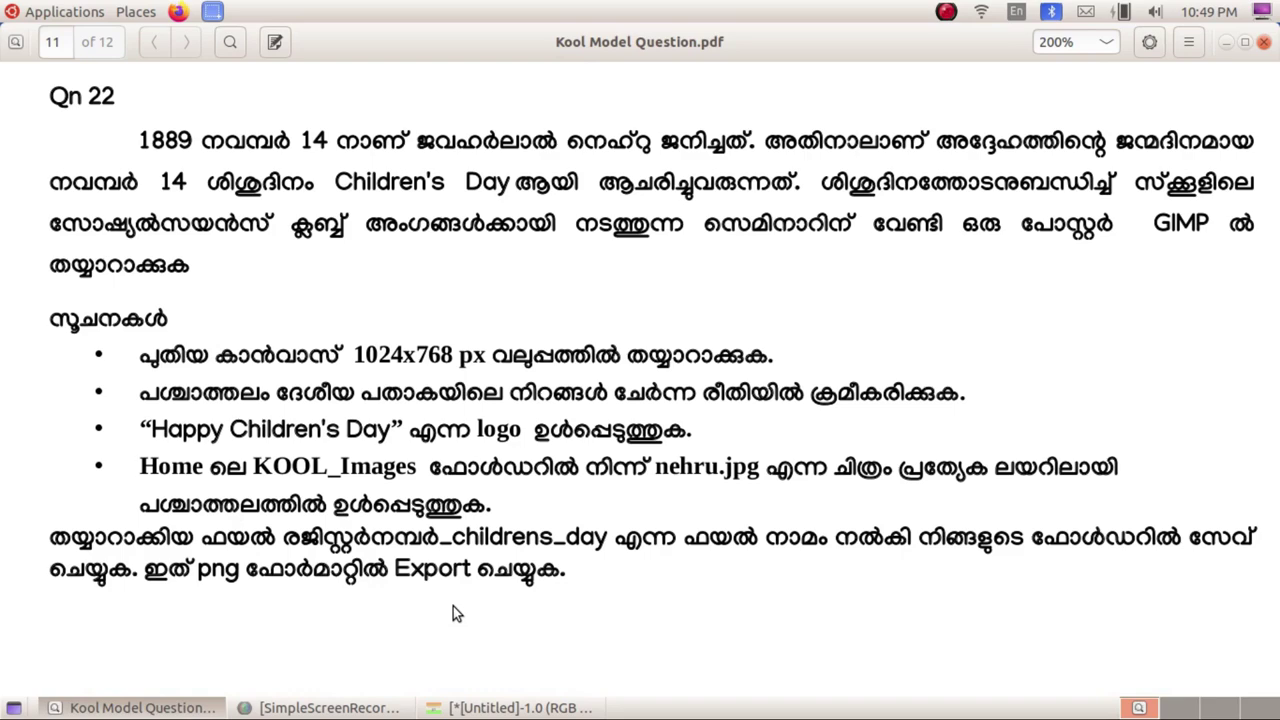
{"action": "left_click", "coordinate": [140, 708]}
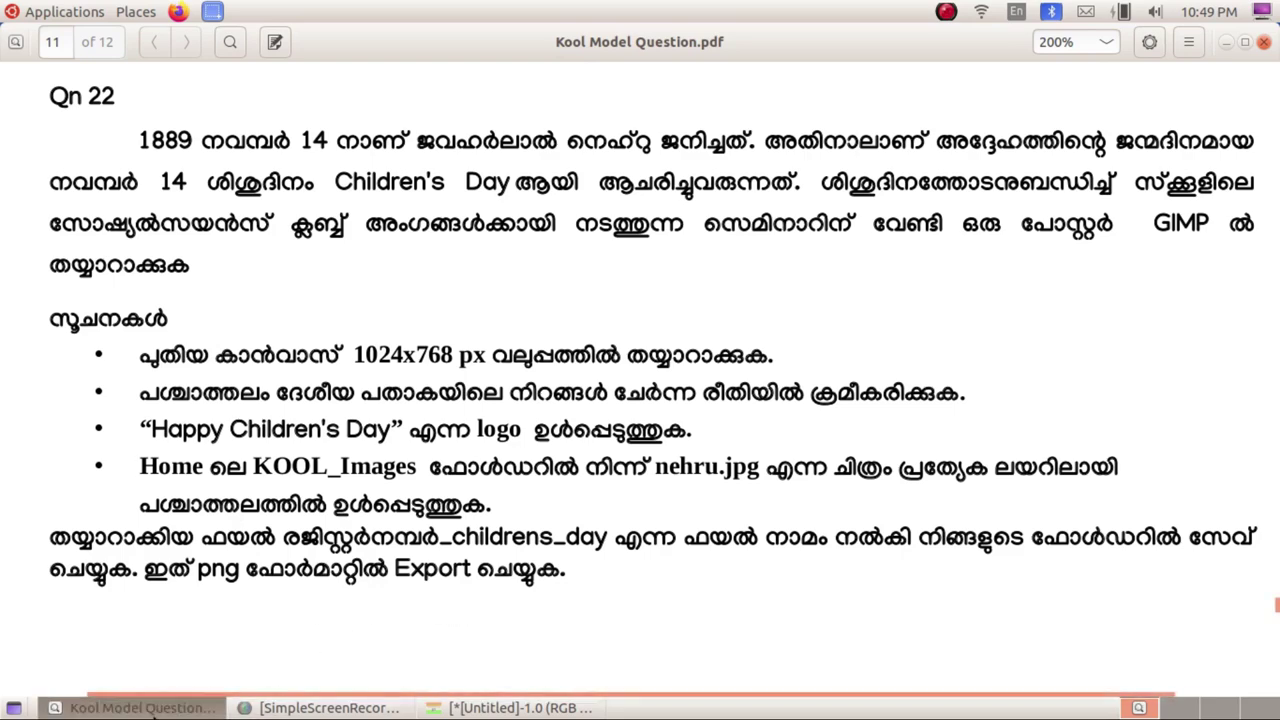
{"action": "left_click", "coordinate": [460, 708]}
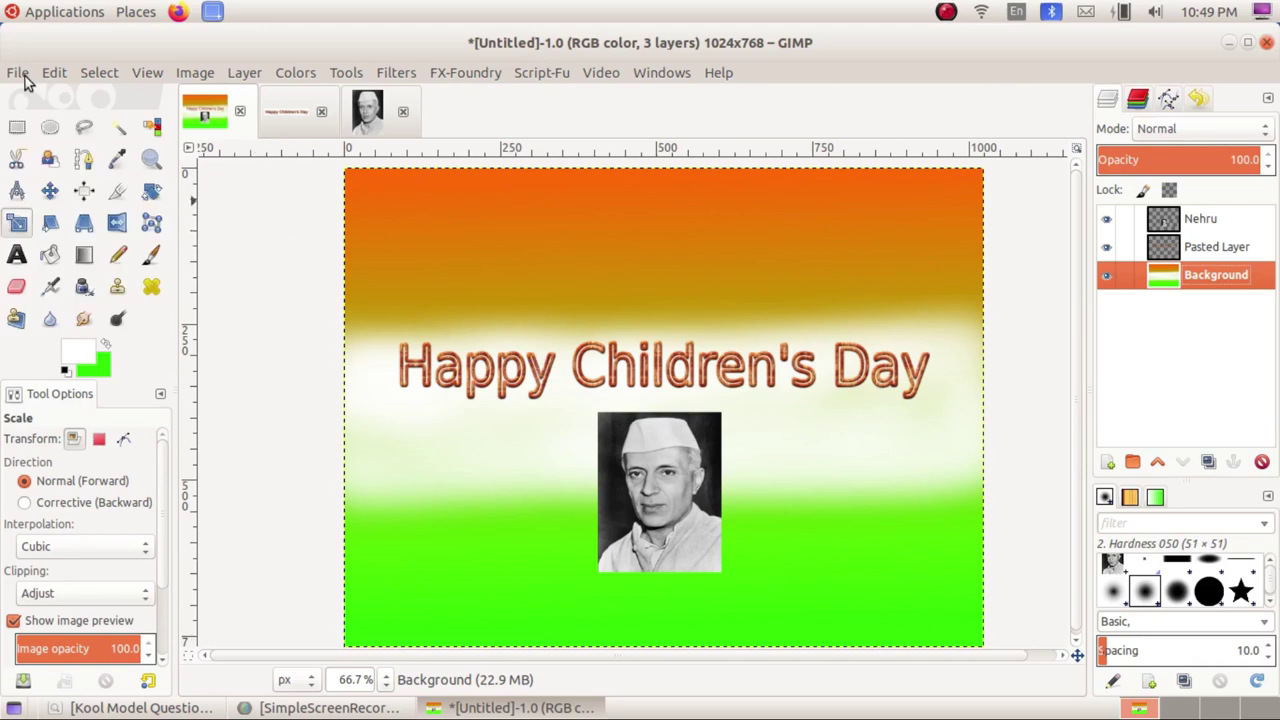
Step: Save the poster in the KOOLfiles folder as '<register number>_childrens_day.xcf'
{"action": "left_click", "coordinate": [20, 73]}
{"action": "left_click", "coordinate": [155, 233]}
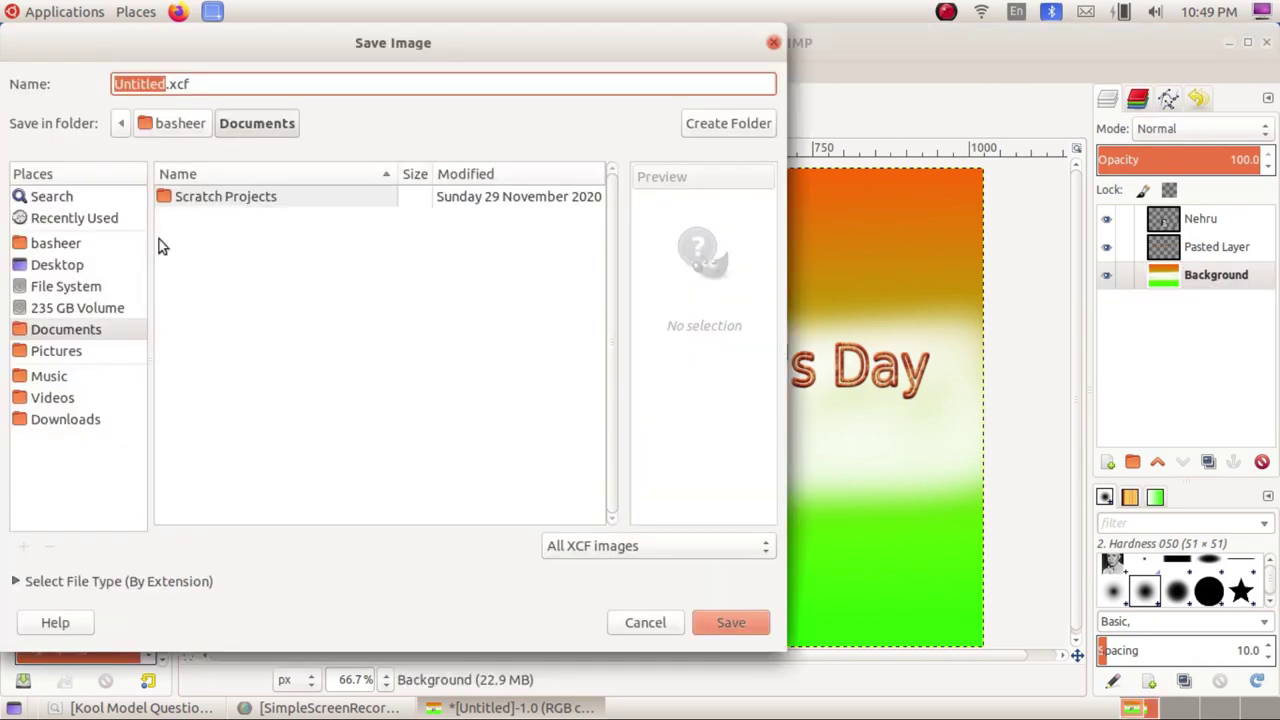
{"action": "left_click", "coordinate": [94, 247]}
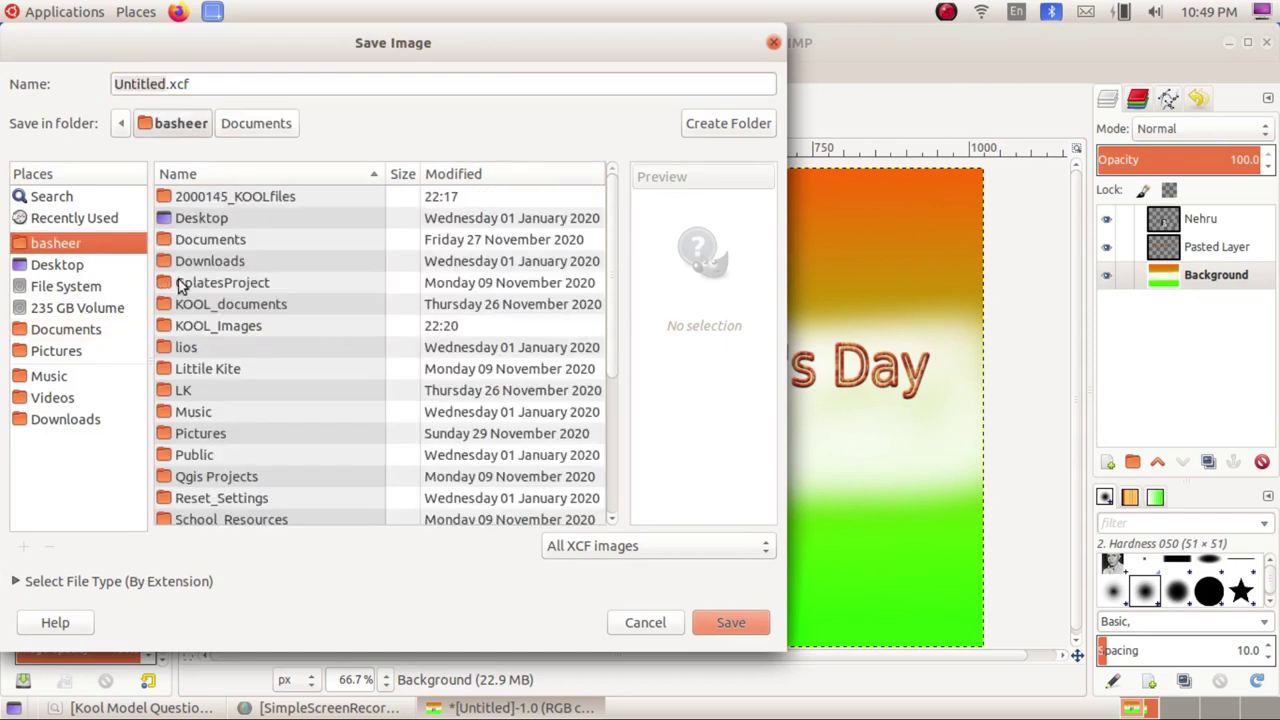
{"action": "double_click", "coordinate": [243, 197]}
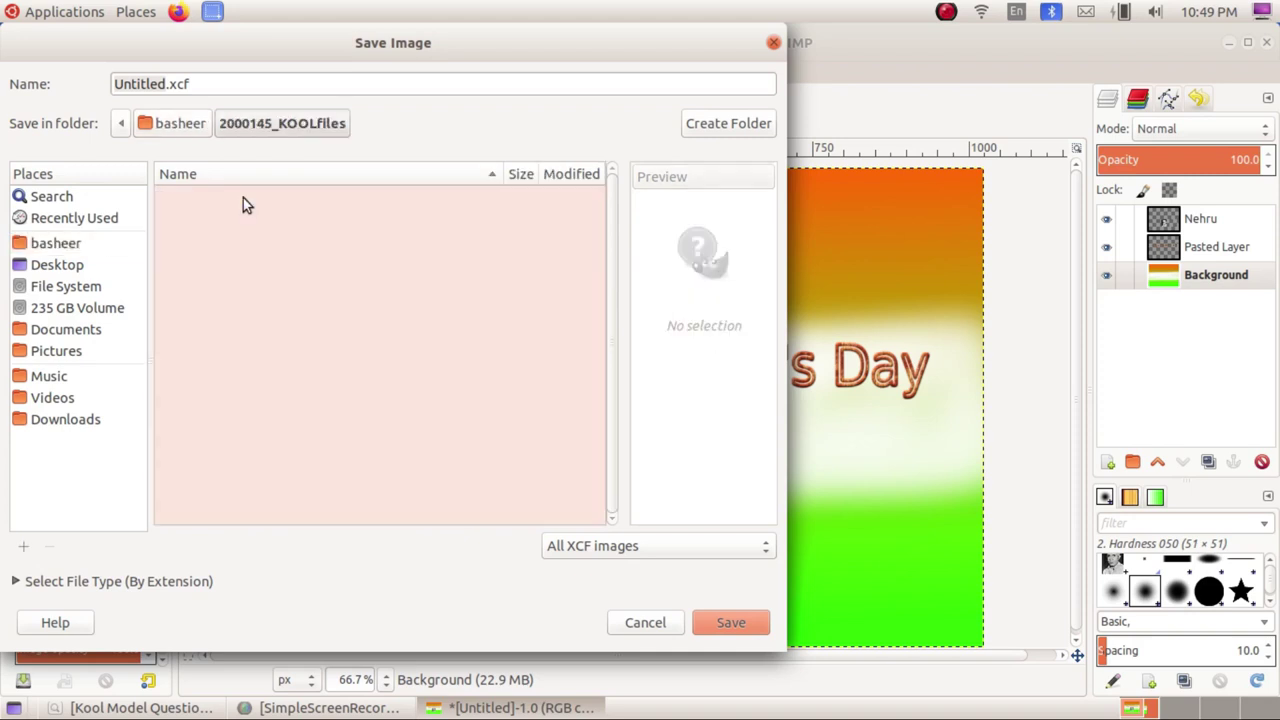
{"action": "left_click", "coordinate": [150, 85]}
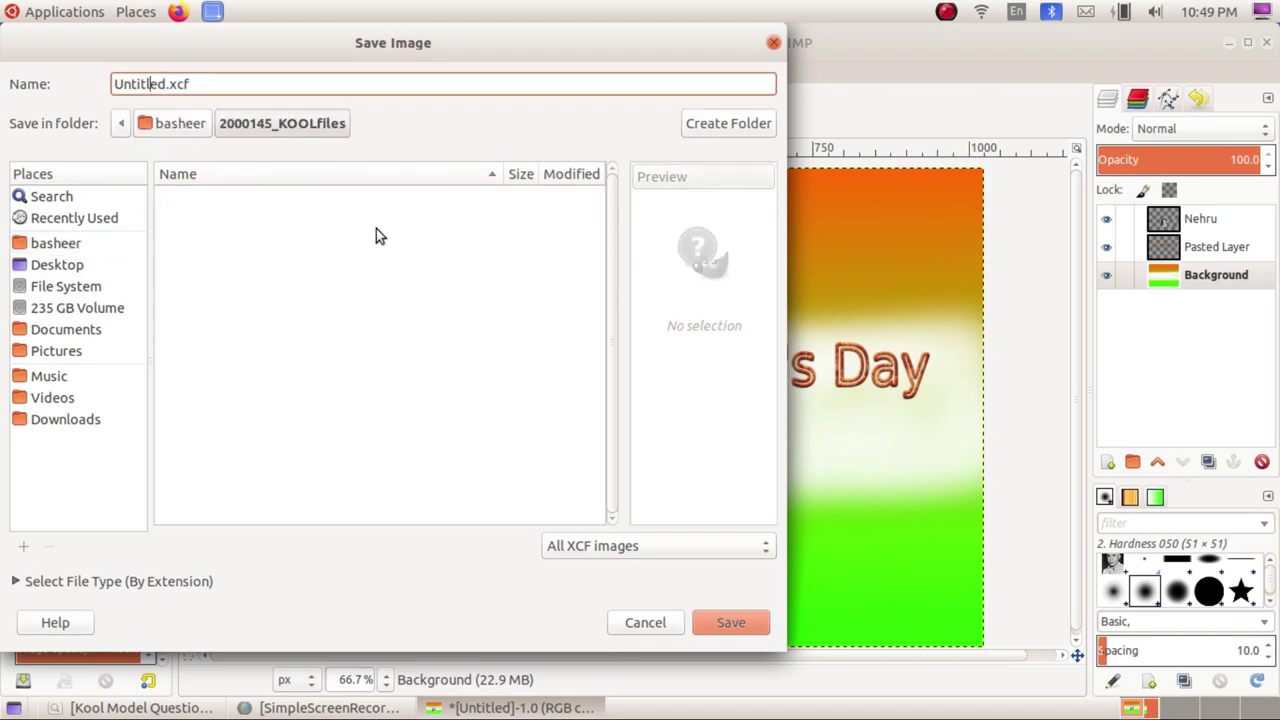
{"action": "key", "text": "BackSpace"}
{"action": "key", "text": "BackSpace"}
{"action": "key", "text": "BackSpace"}
{"action": "key", "text": "BackSpace"}
{"action": "key", "text": "BackSpace"}
{"action": "type", "text": "2000145"}
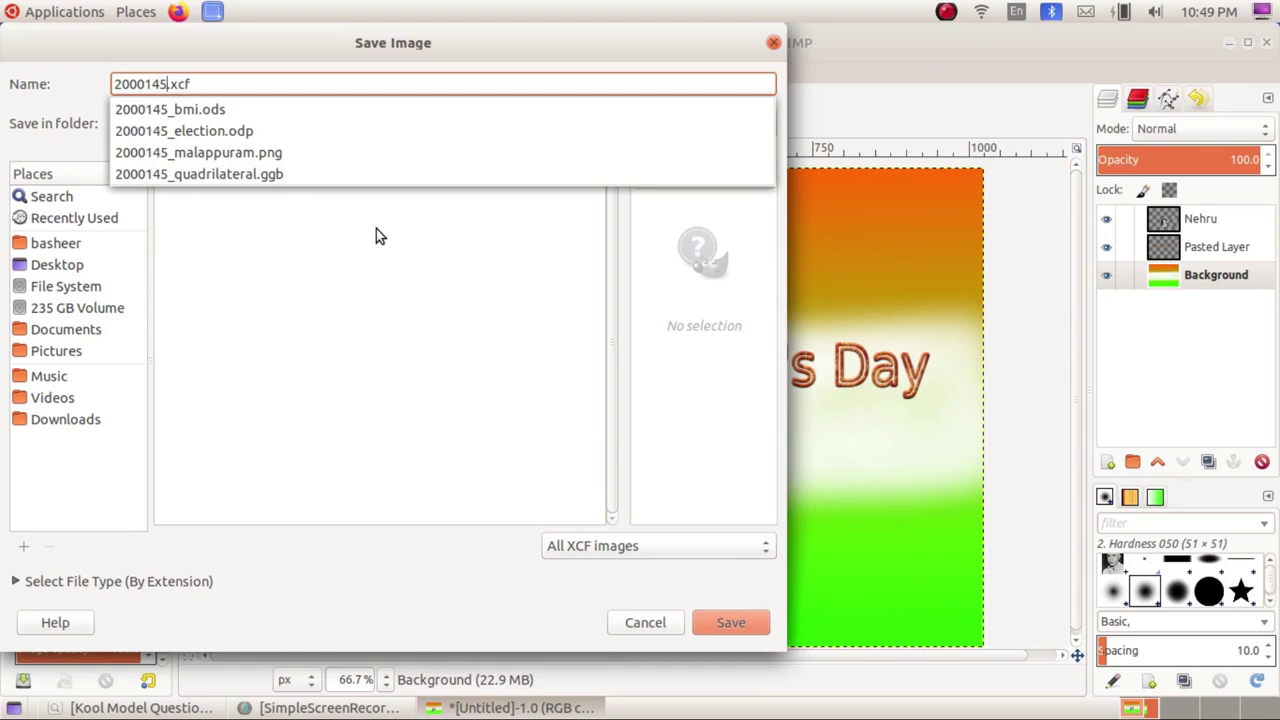
{"action": "type", "text": "_children"}
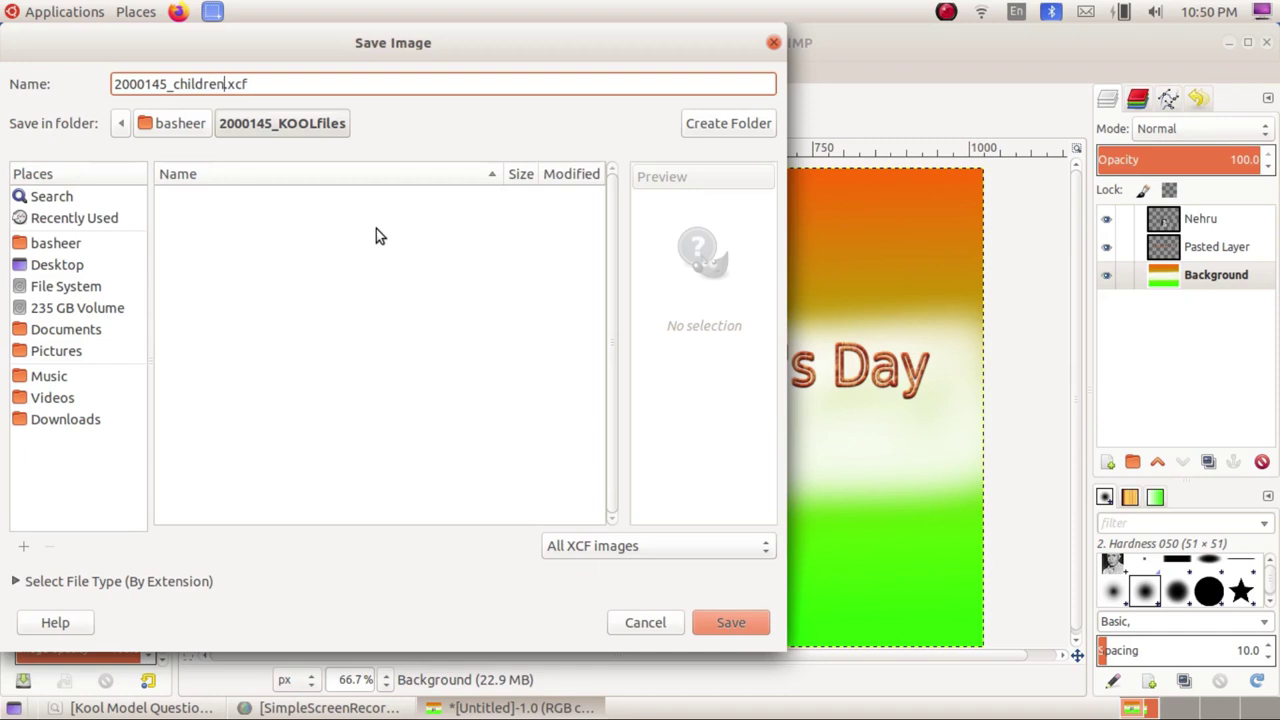
{"action": "type", "text": "s_day"}
{"action": "left_click", "coordinate": [724, 622]}
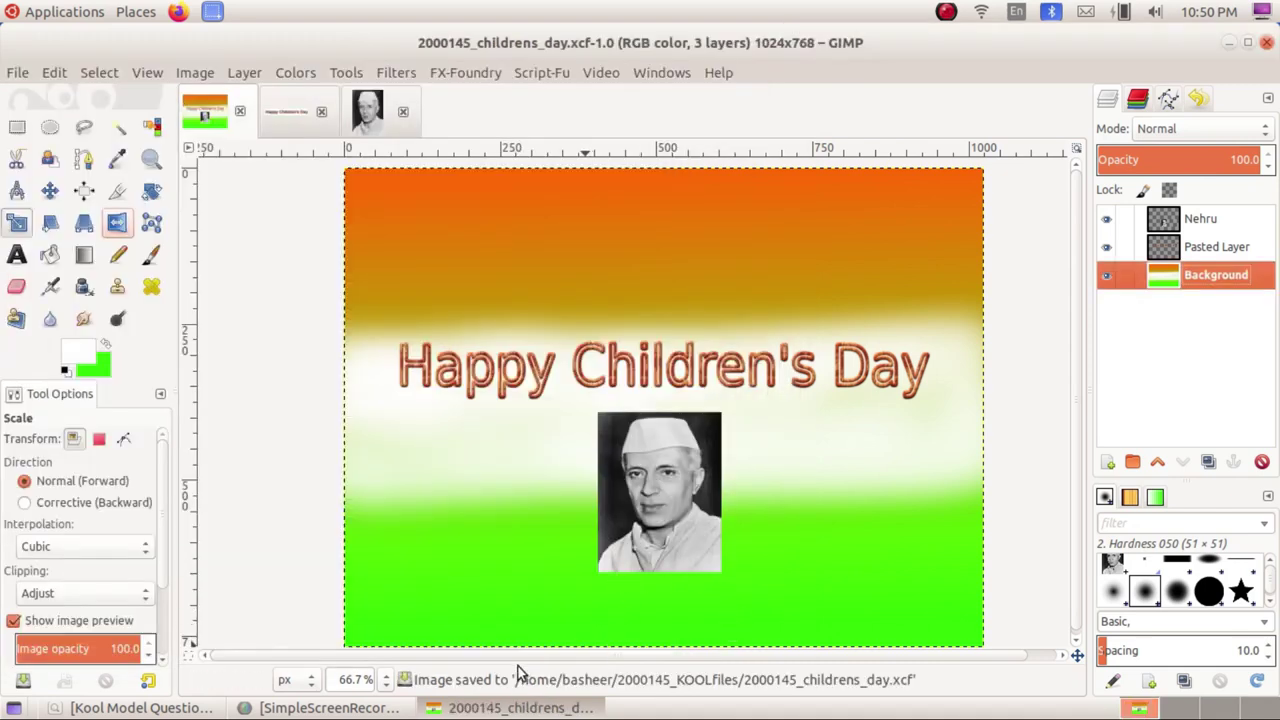
{"action": "left_click", "coordinate": [192, 708]}
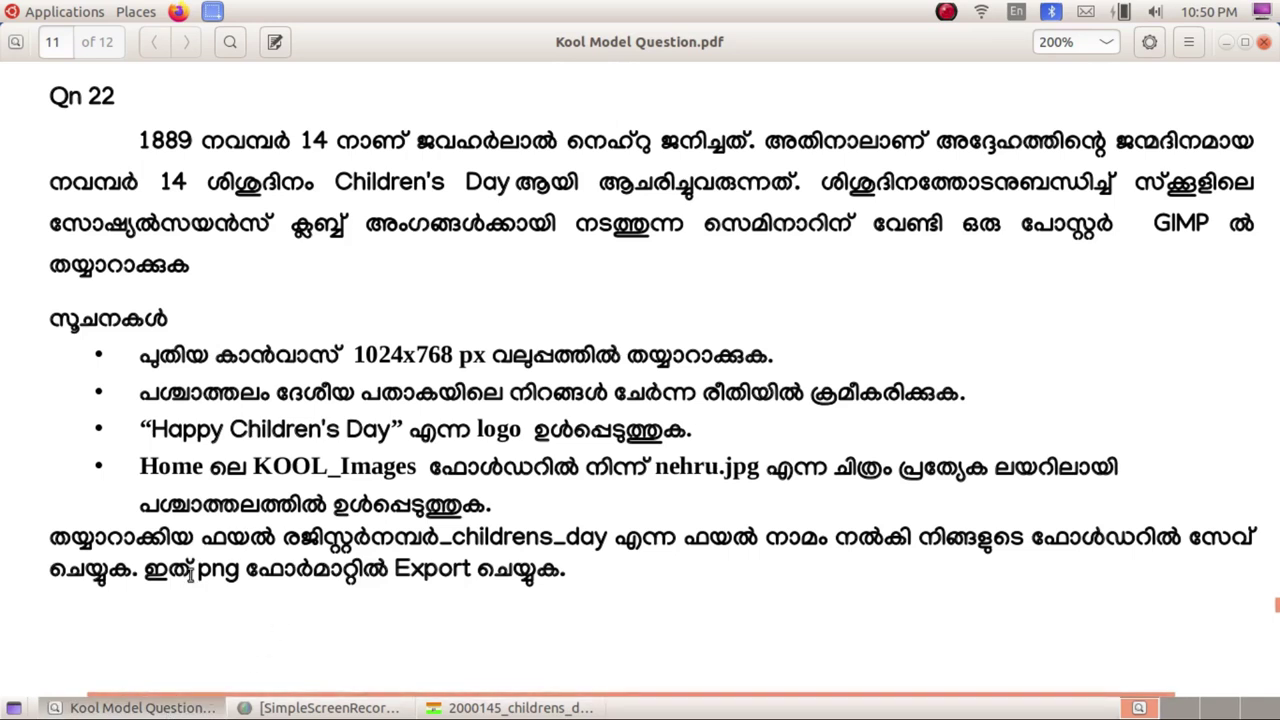
{"action": "left_click", "coordinate": [516, 707]}
{"action": "left_click", "coordinate": [17, 74]}
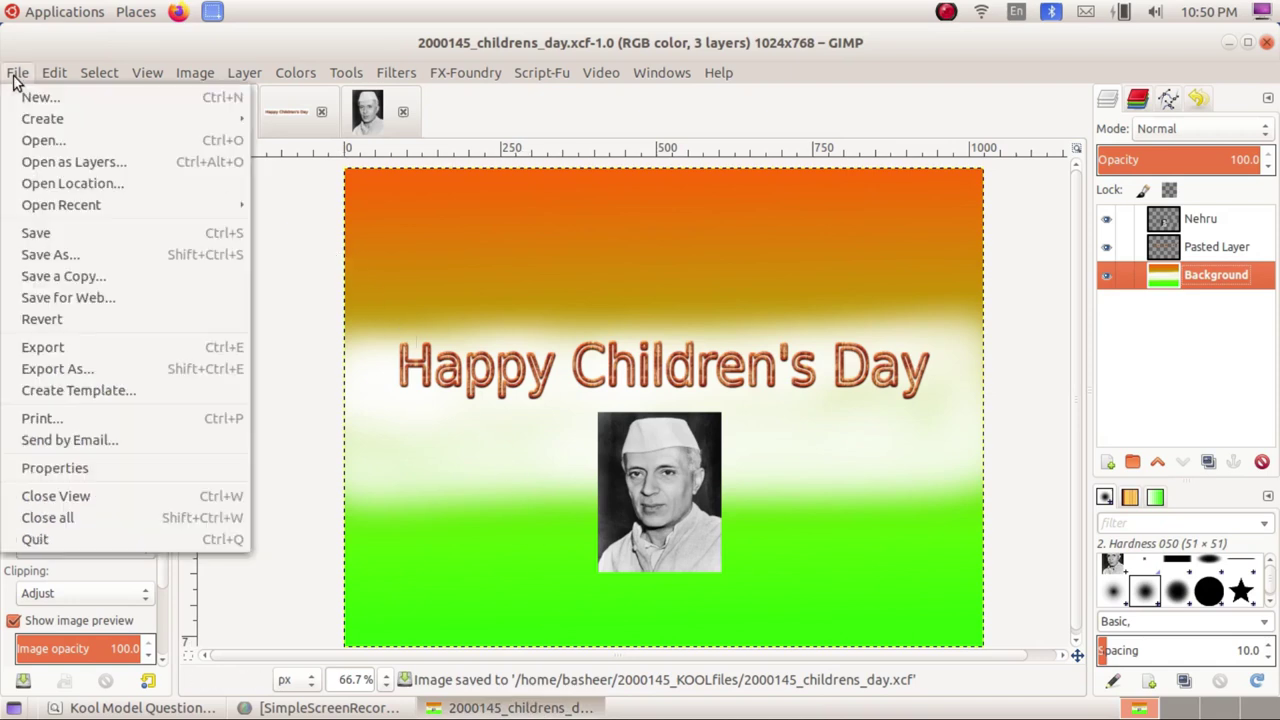
Step: Export the poster as '<register number>_childrens_day.png' to KOOLfiles with default PNG options
{"action": "left_click", "coordinate": [150, 373]}
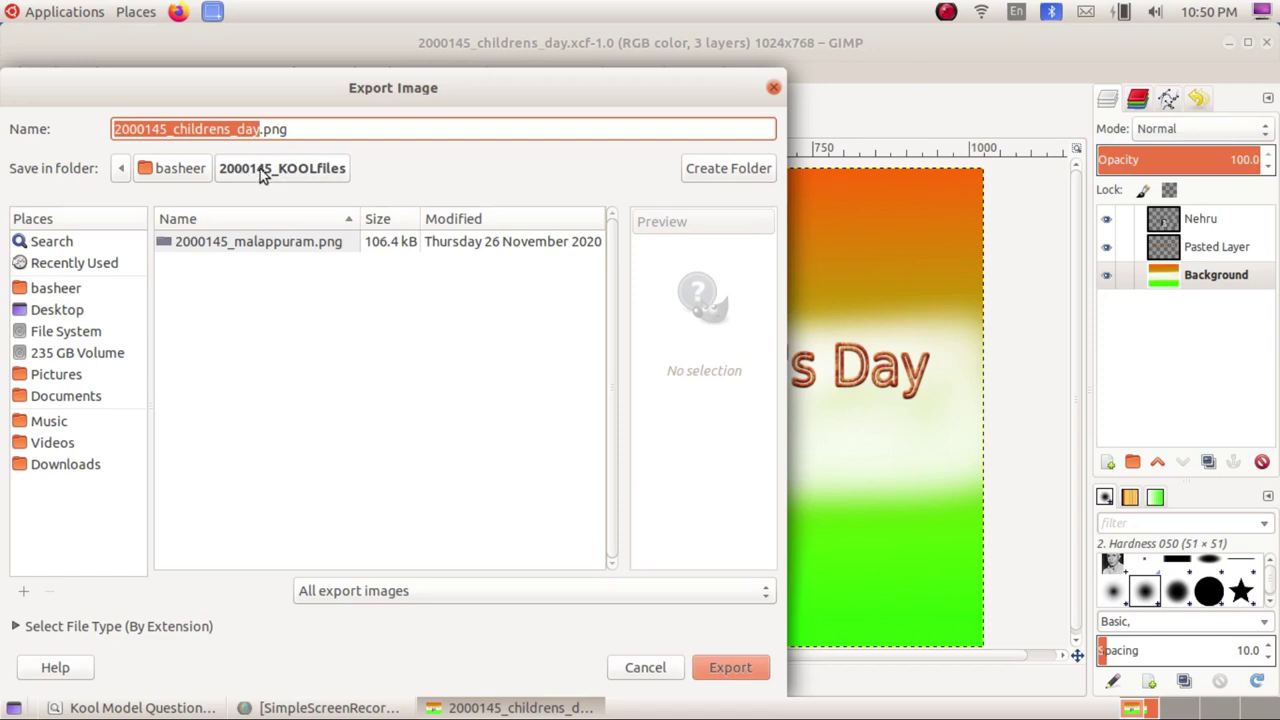
{"action": "left_click", "coordinate": [728, 666]}
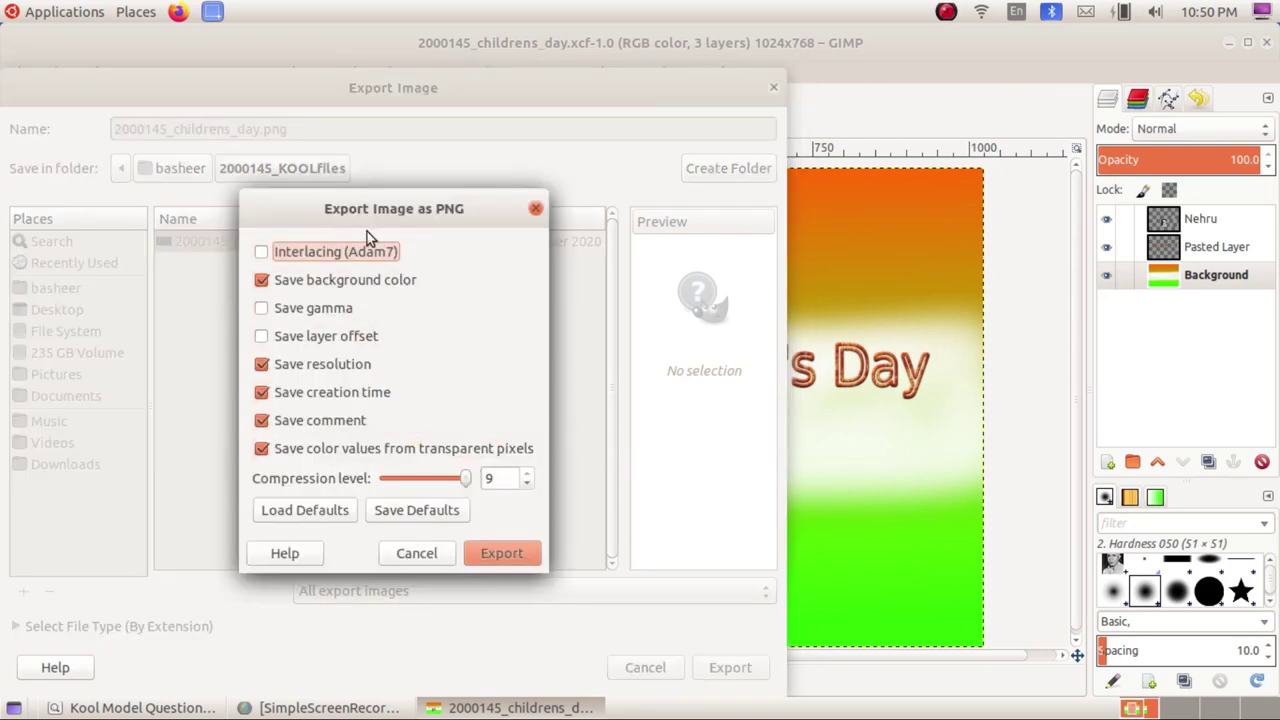
{"action": "left_click", "coordinate": [514, 556]}
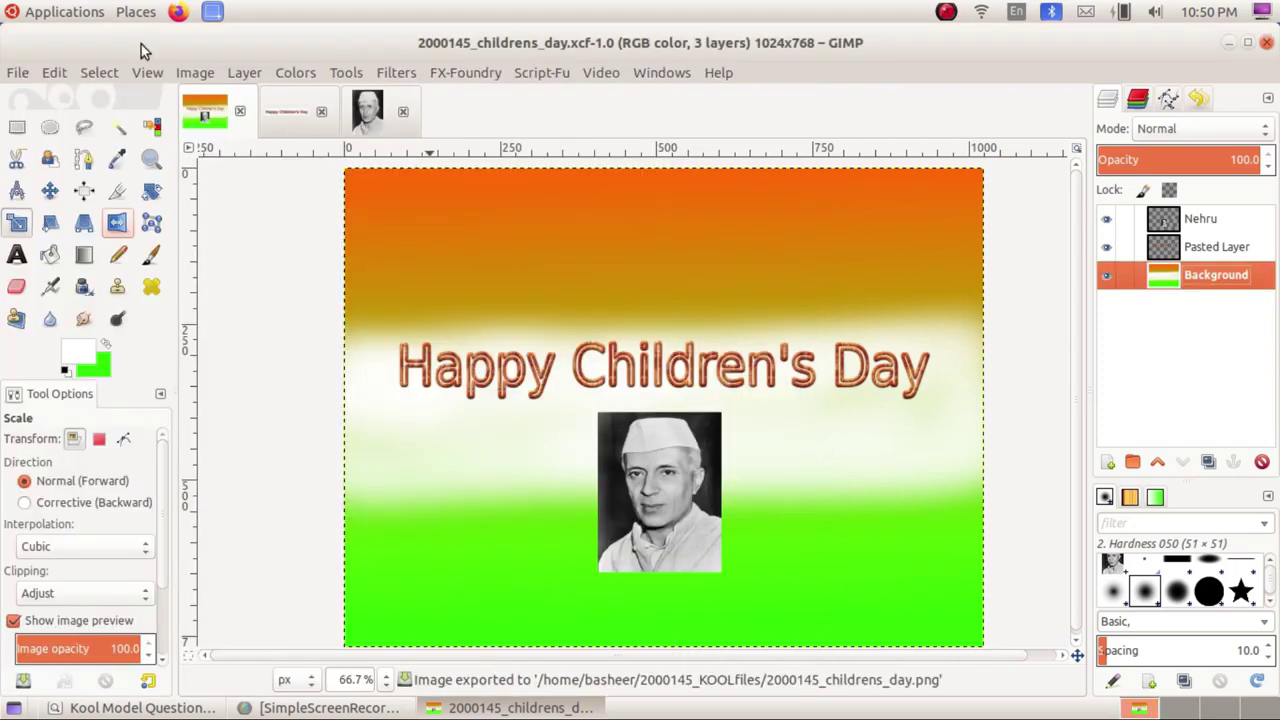
Step: Browse from Home into the KOOLfiles folder and preview the exported childrens_day PNG
{"action": "left_click", "coordinate": [136, 12]}
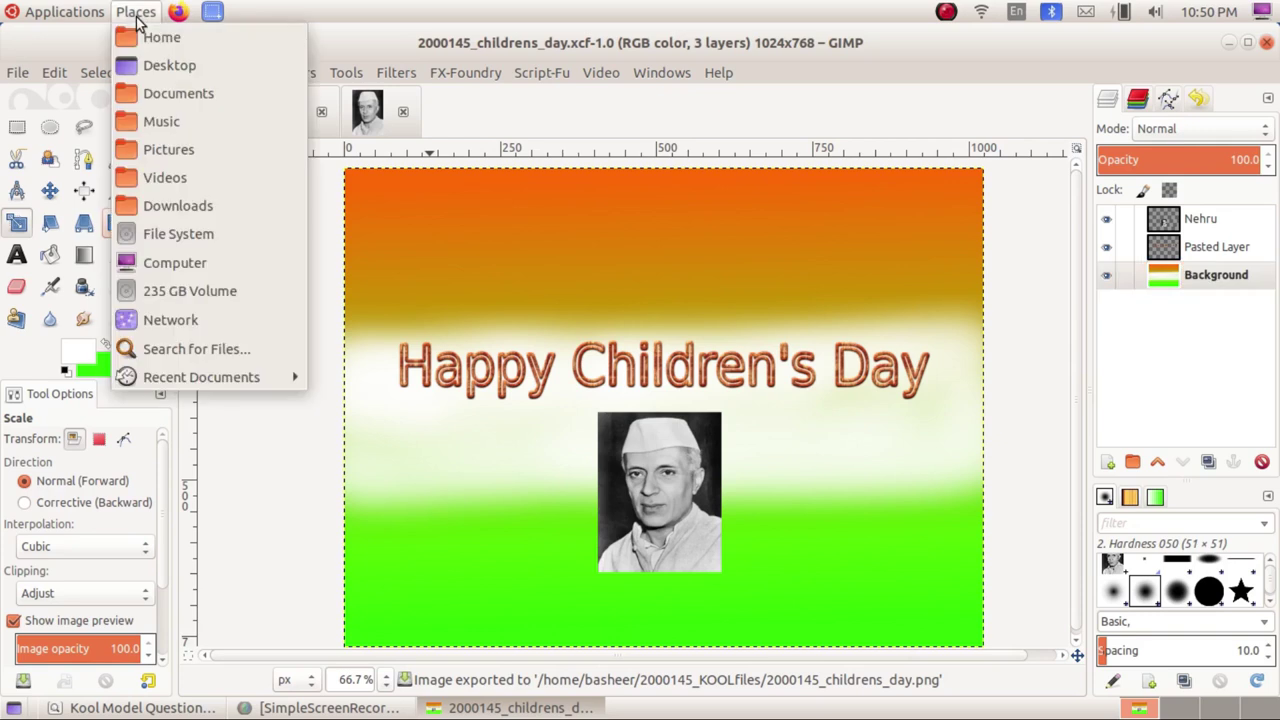
{"action": "left_click", "coordinate": [152, 34]}
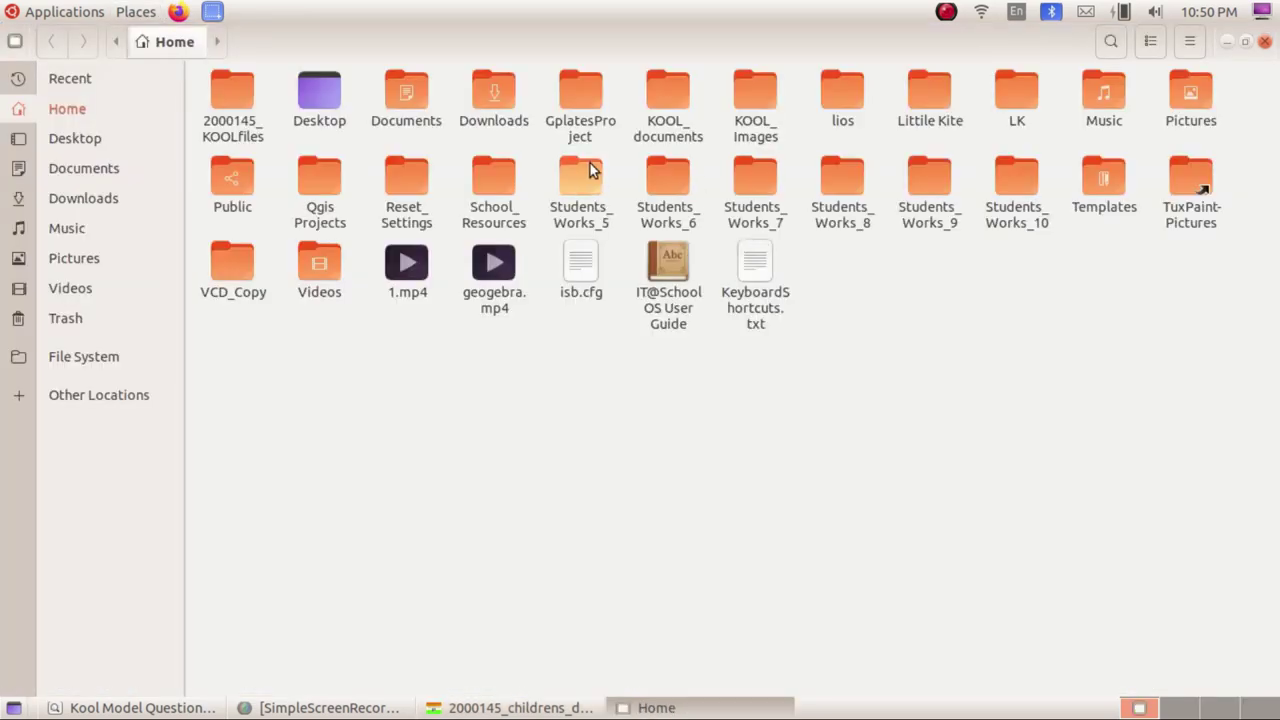
{"action": "double_click", "coordinate": [215, 93]}
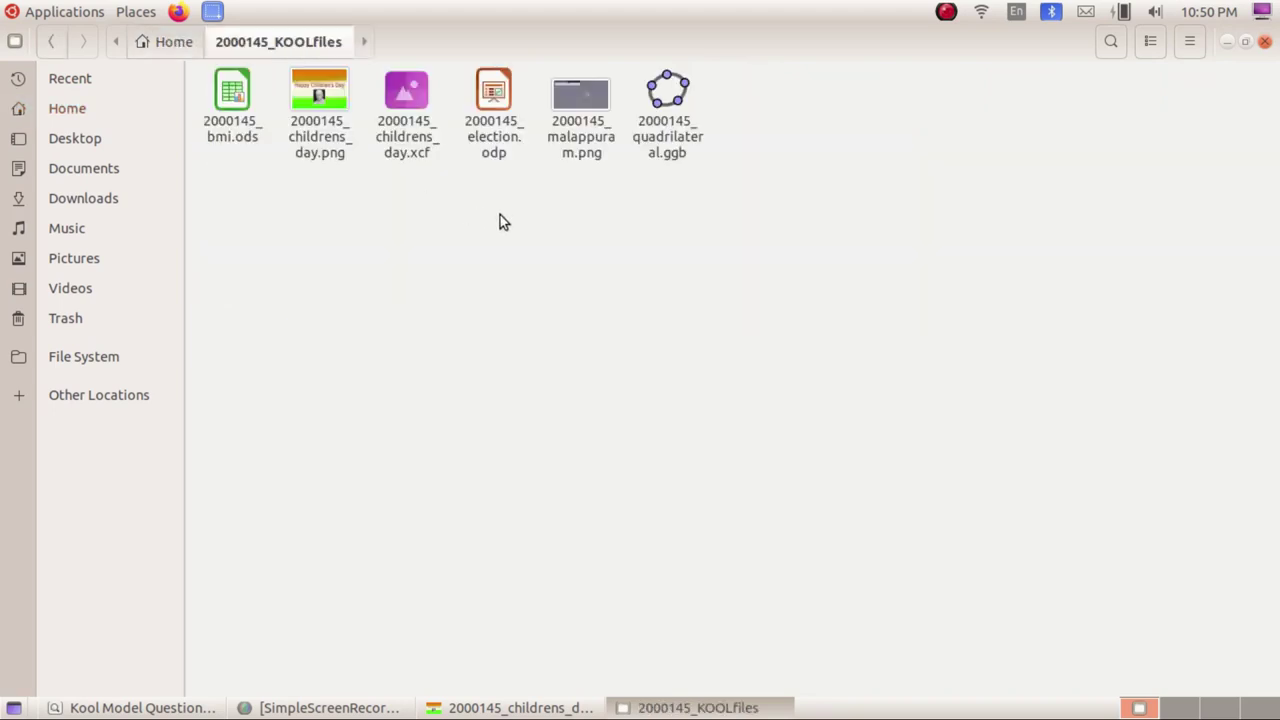
{"action": "double_click", "coordinate": [314, 125]}
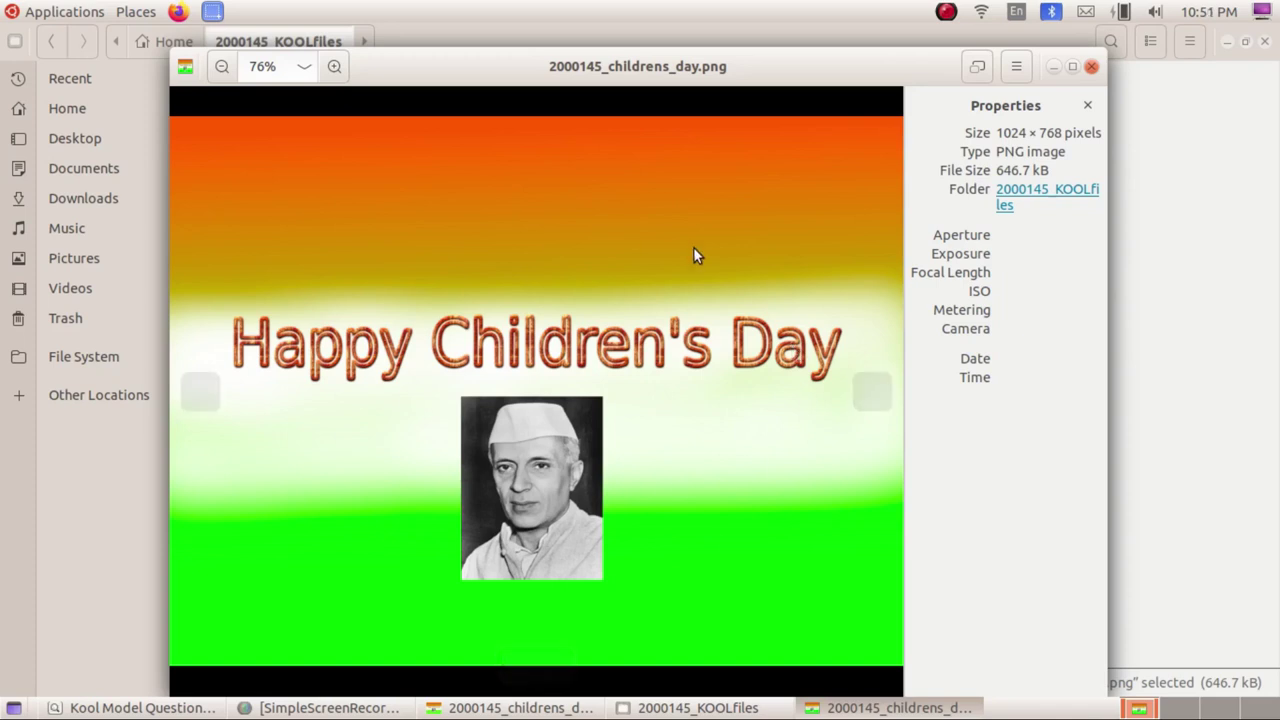
{"action": "left_click", "coordinate": [1091, 66]}
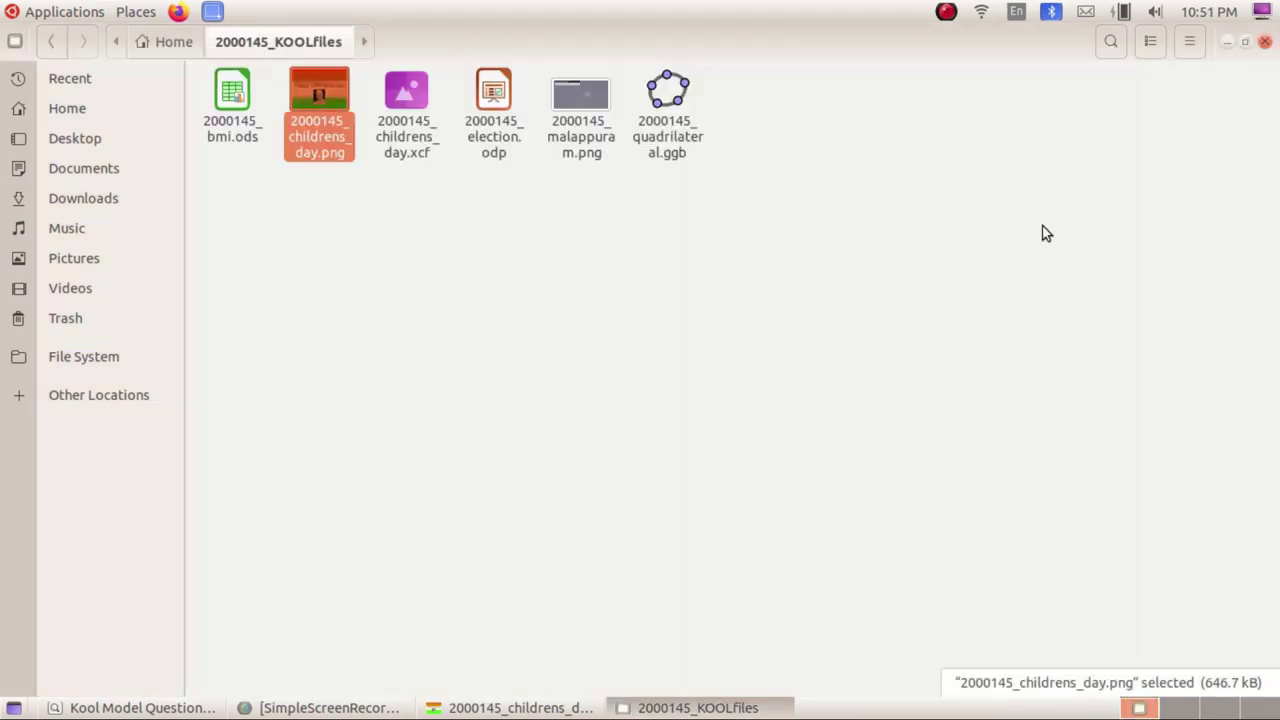